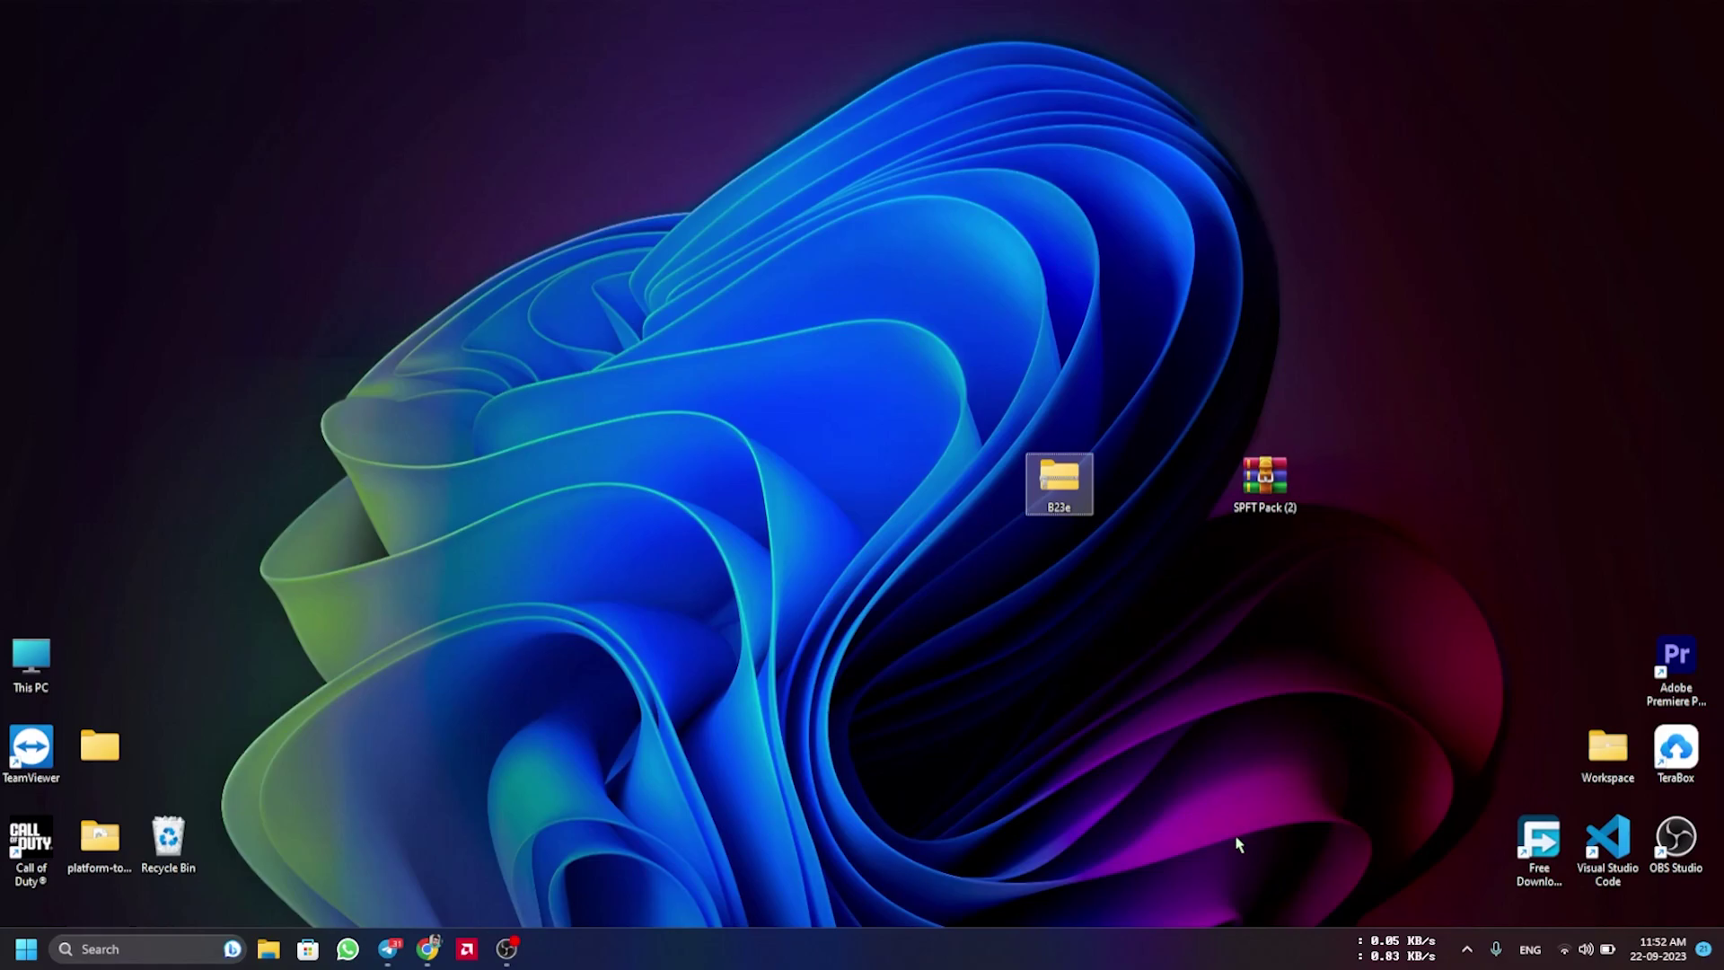
Box-select the B23e folder and SPFT Pack (2) archive icons together on the desktop.
{"action": "left_click_drag", "start_coordinate": [1352, 546], "coordinate": [990, 434]}
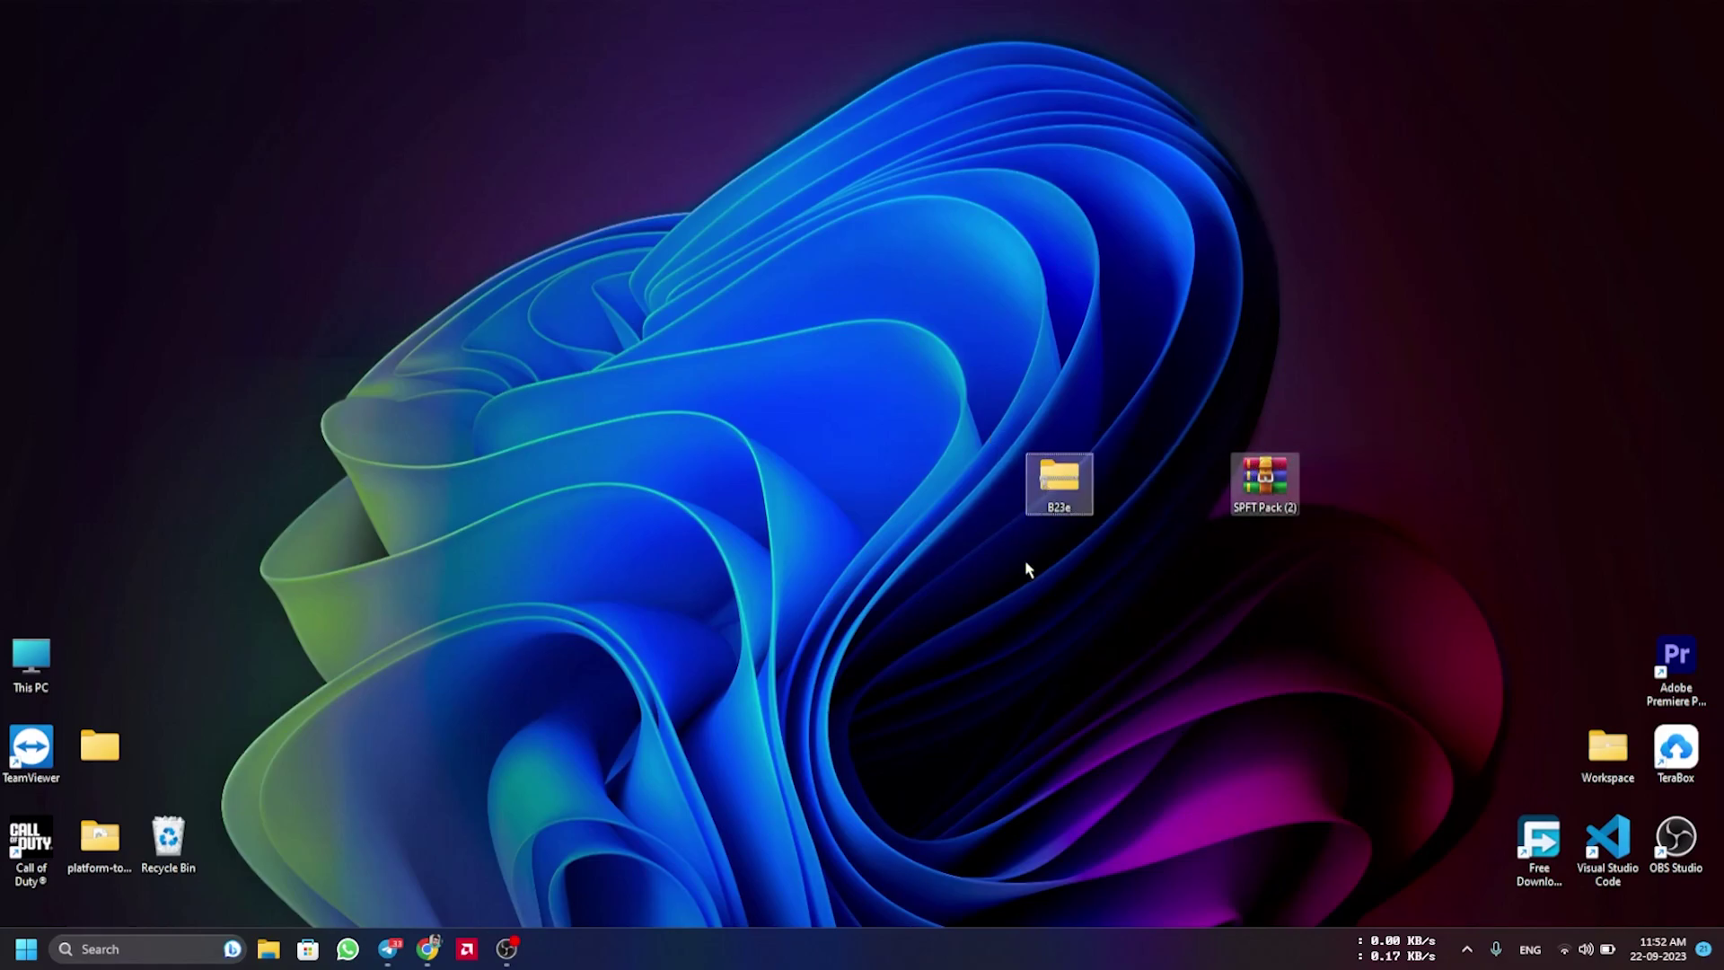
{"action": "left_click", "coordinate": [428, 949]}
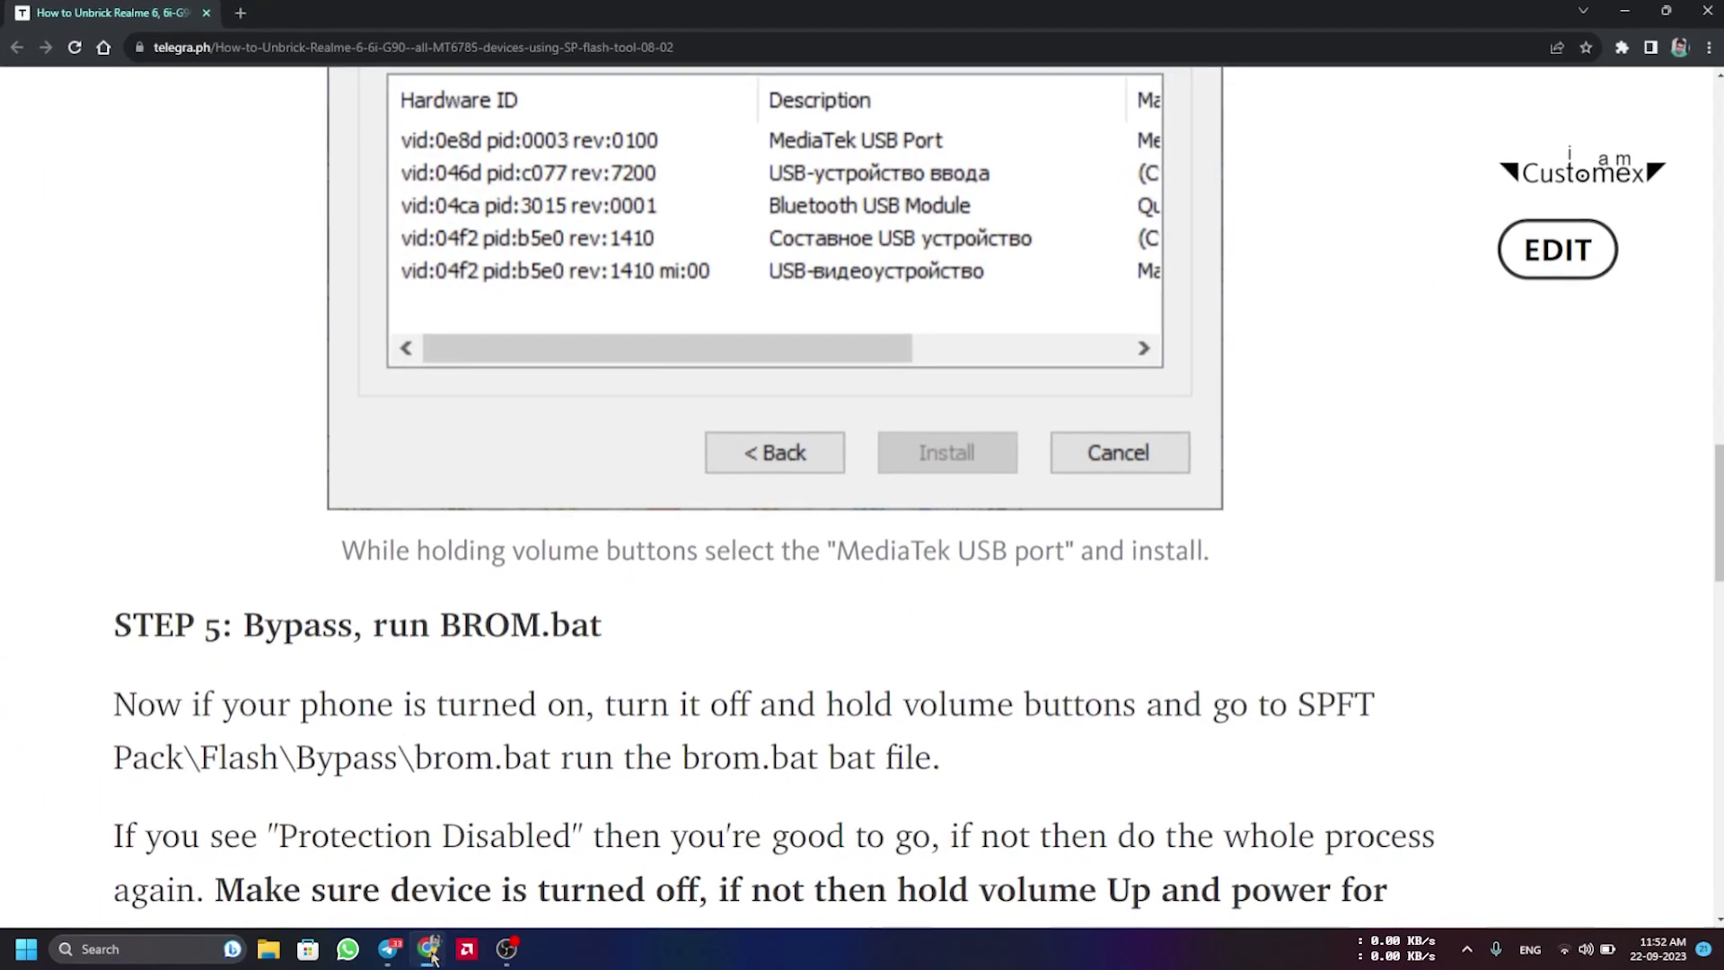
{"action": "scroll", "coordinate": [614, 532], "scroll_direction": "down", "scroll_amount": 20}
{"action": "scroll", "coordinate": [614, 532], "scroll_direction": "up", "scroll_amount": 2}
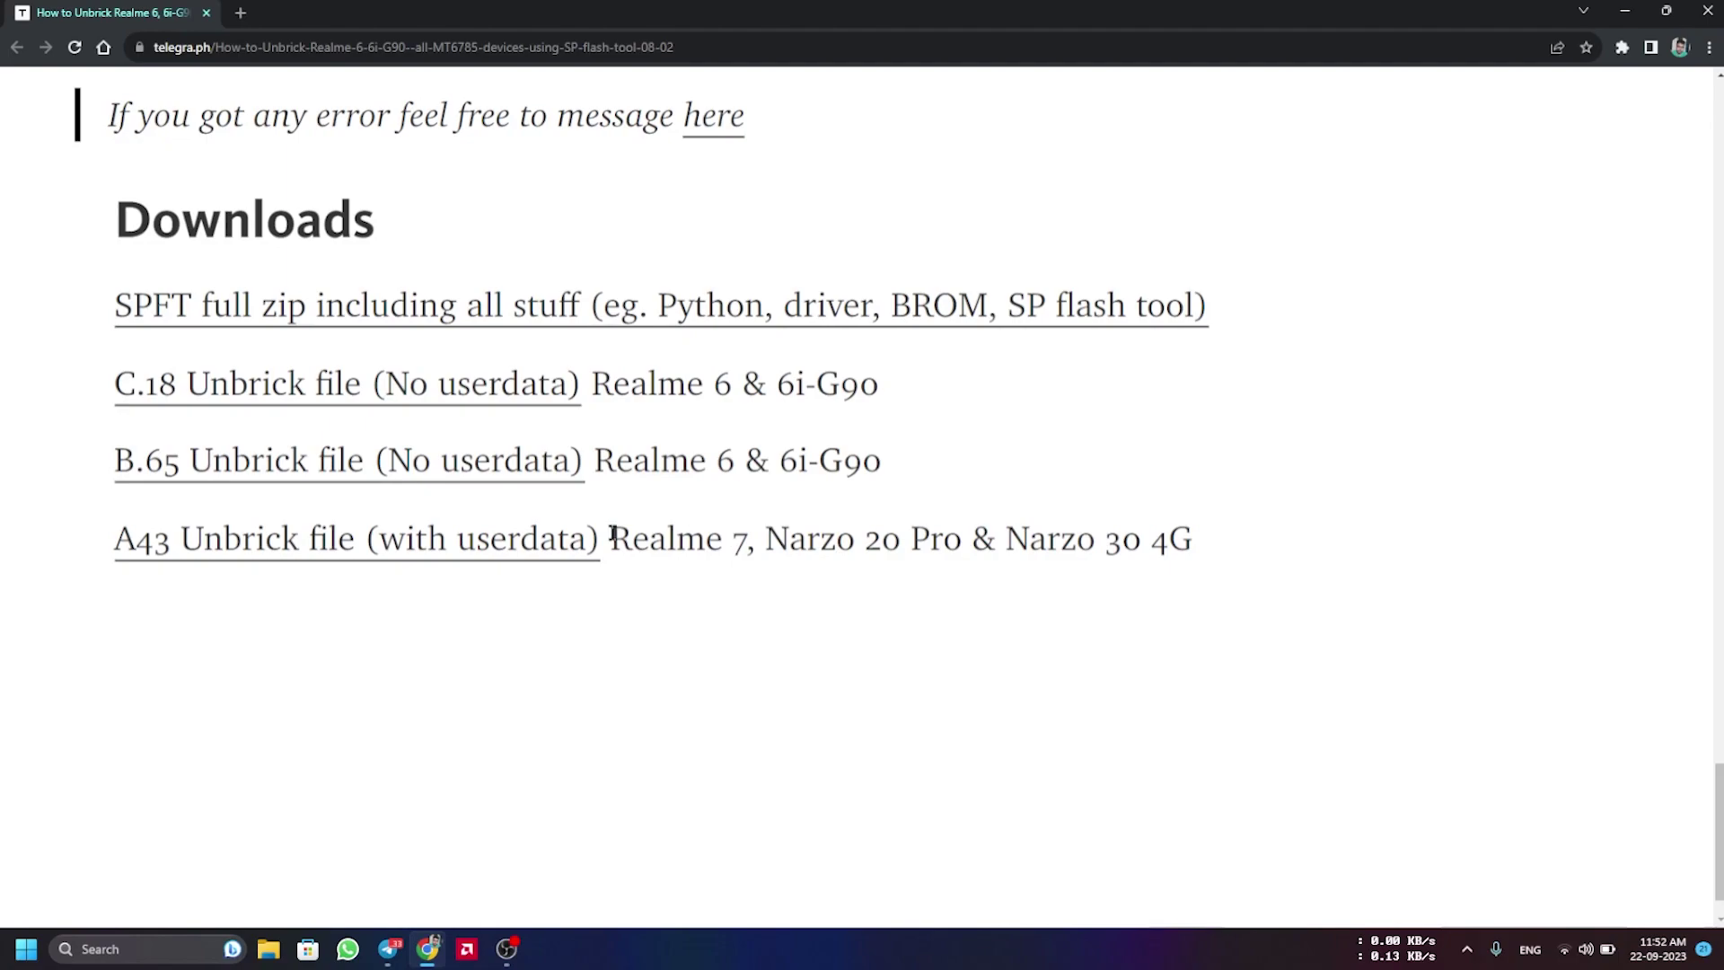
{"action": "left_click_drag", "start_coordinate": [612, 534], "coordinate": [1199, 560]}
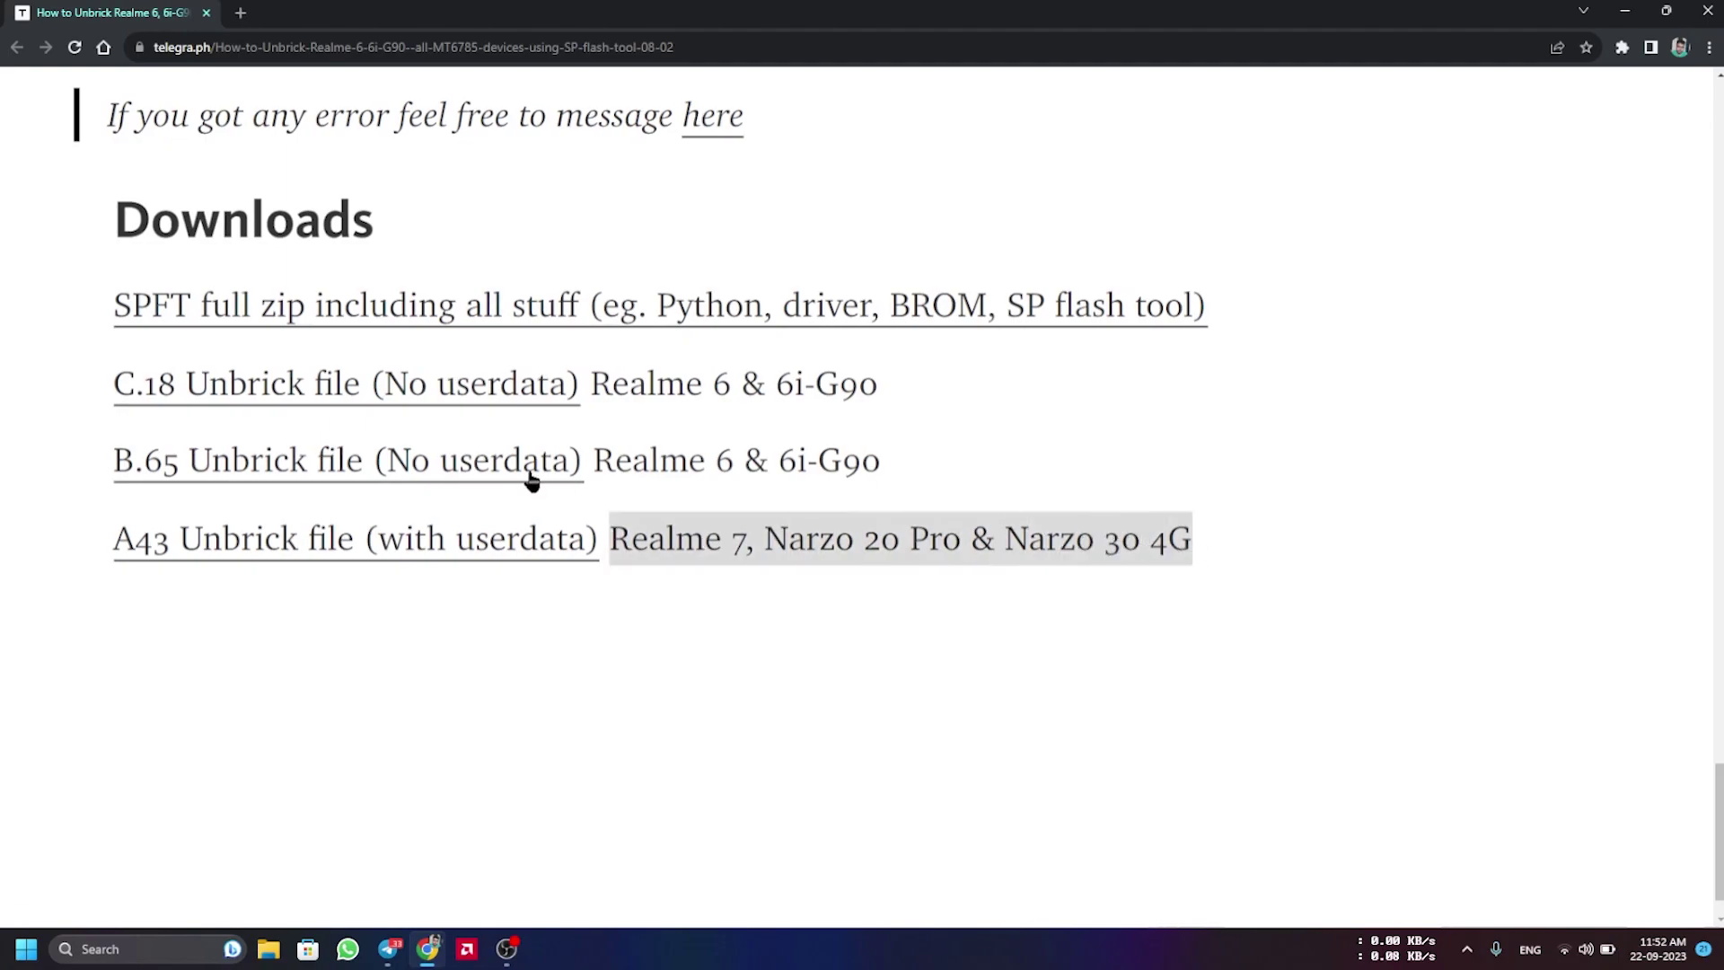
{"action": "left_click", "coordinate": [159, 476]}
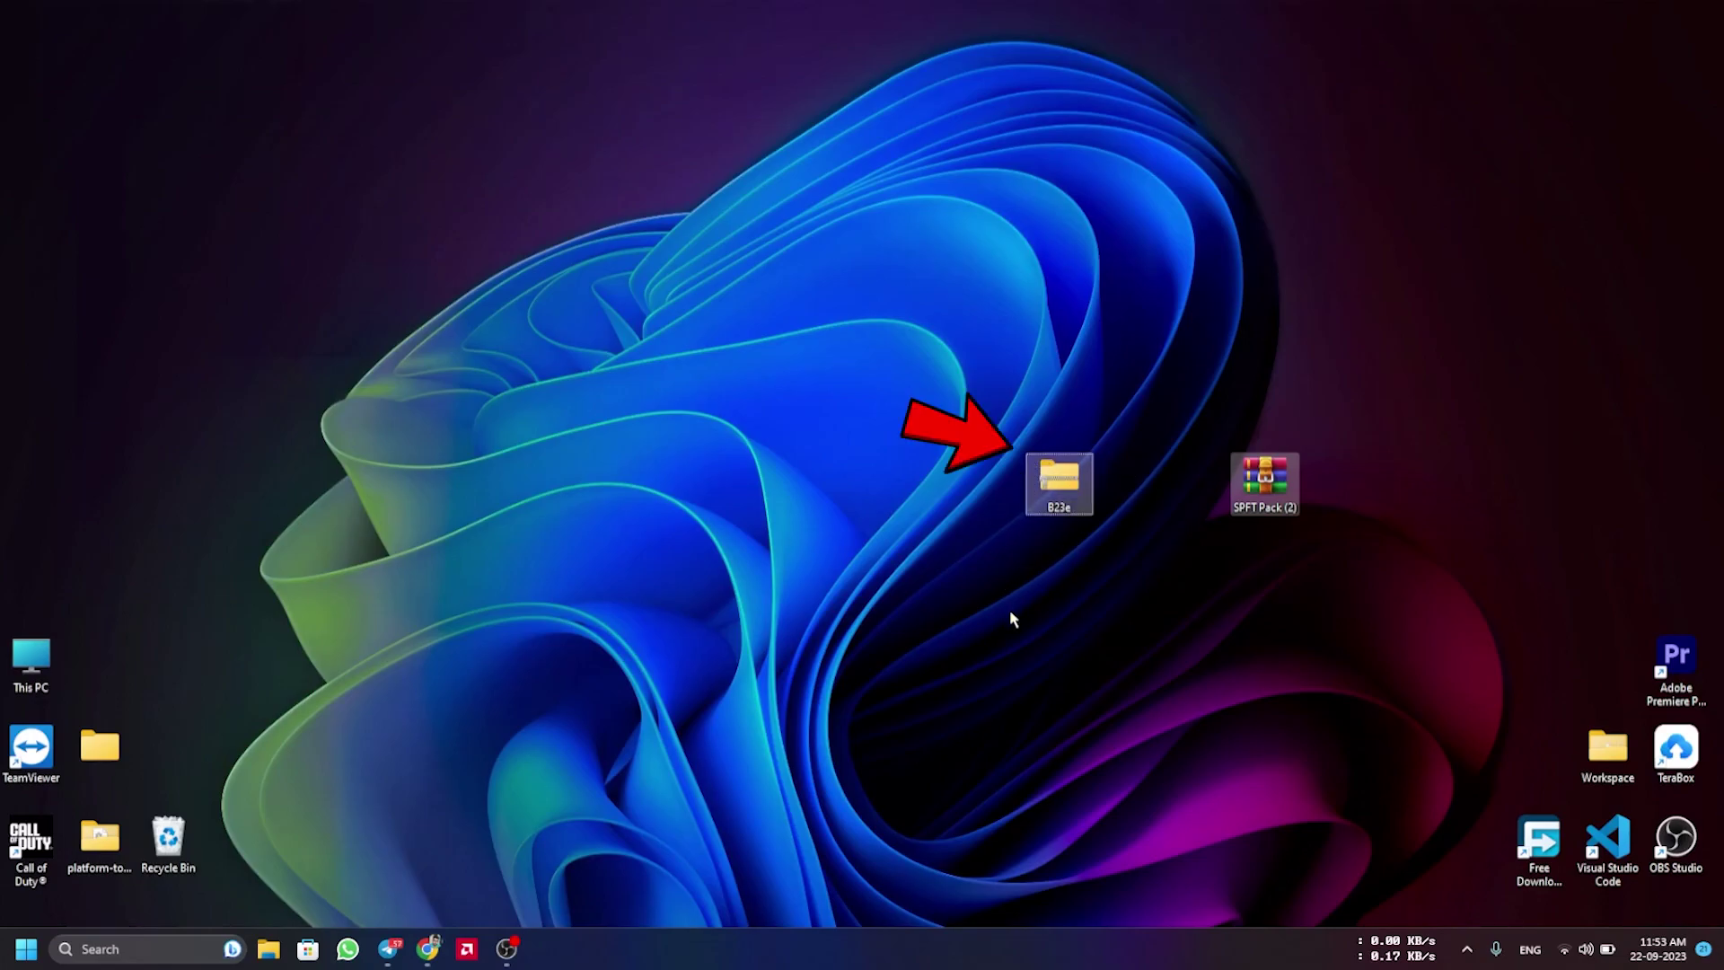
{"action": "mouse_move", "coordinate": [1075, 483]}
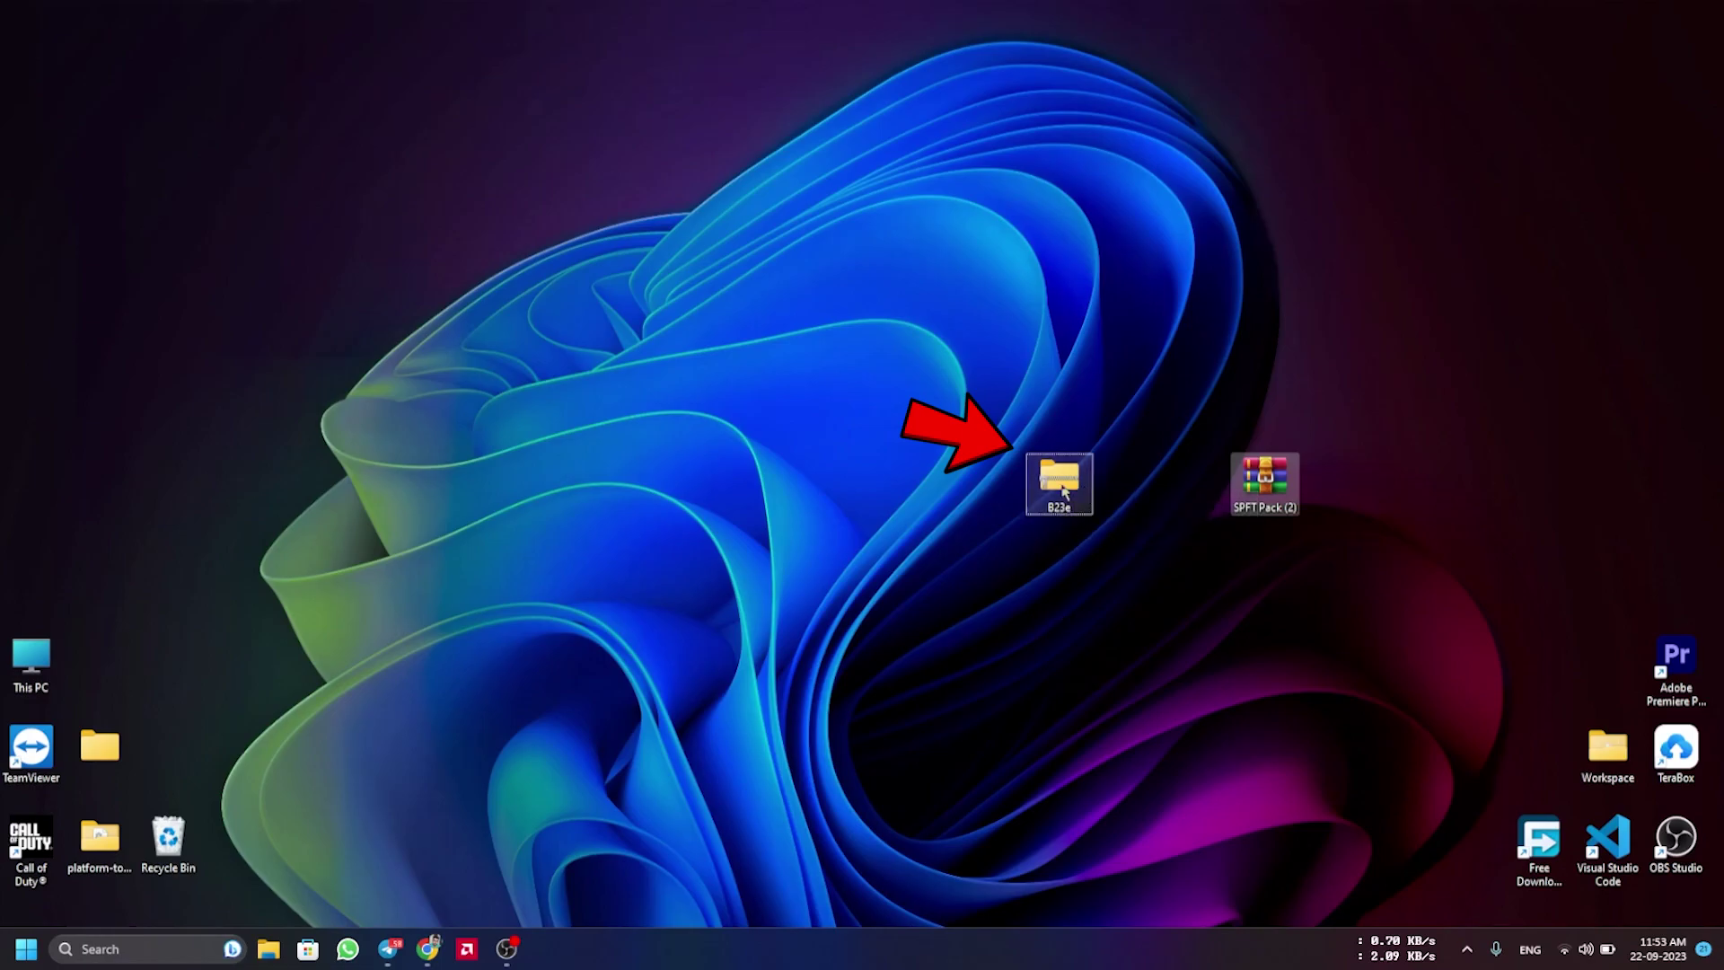
{"action": "key", "text": "alt+Return"}
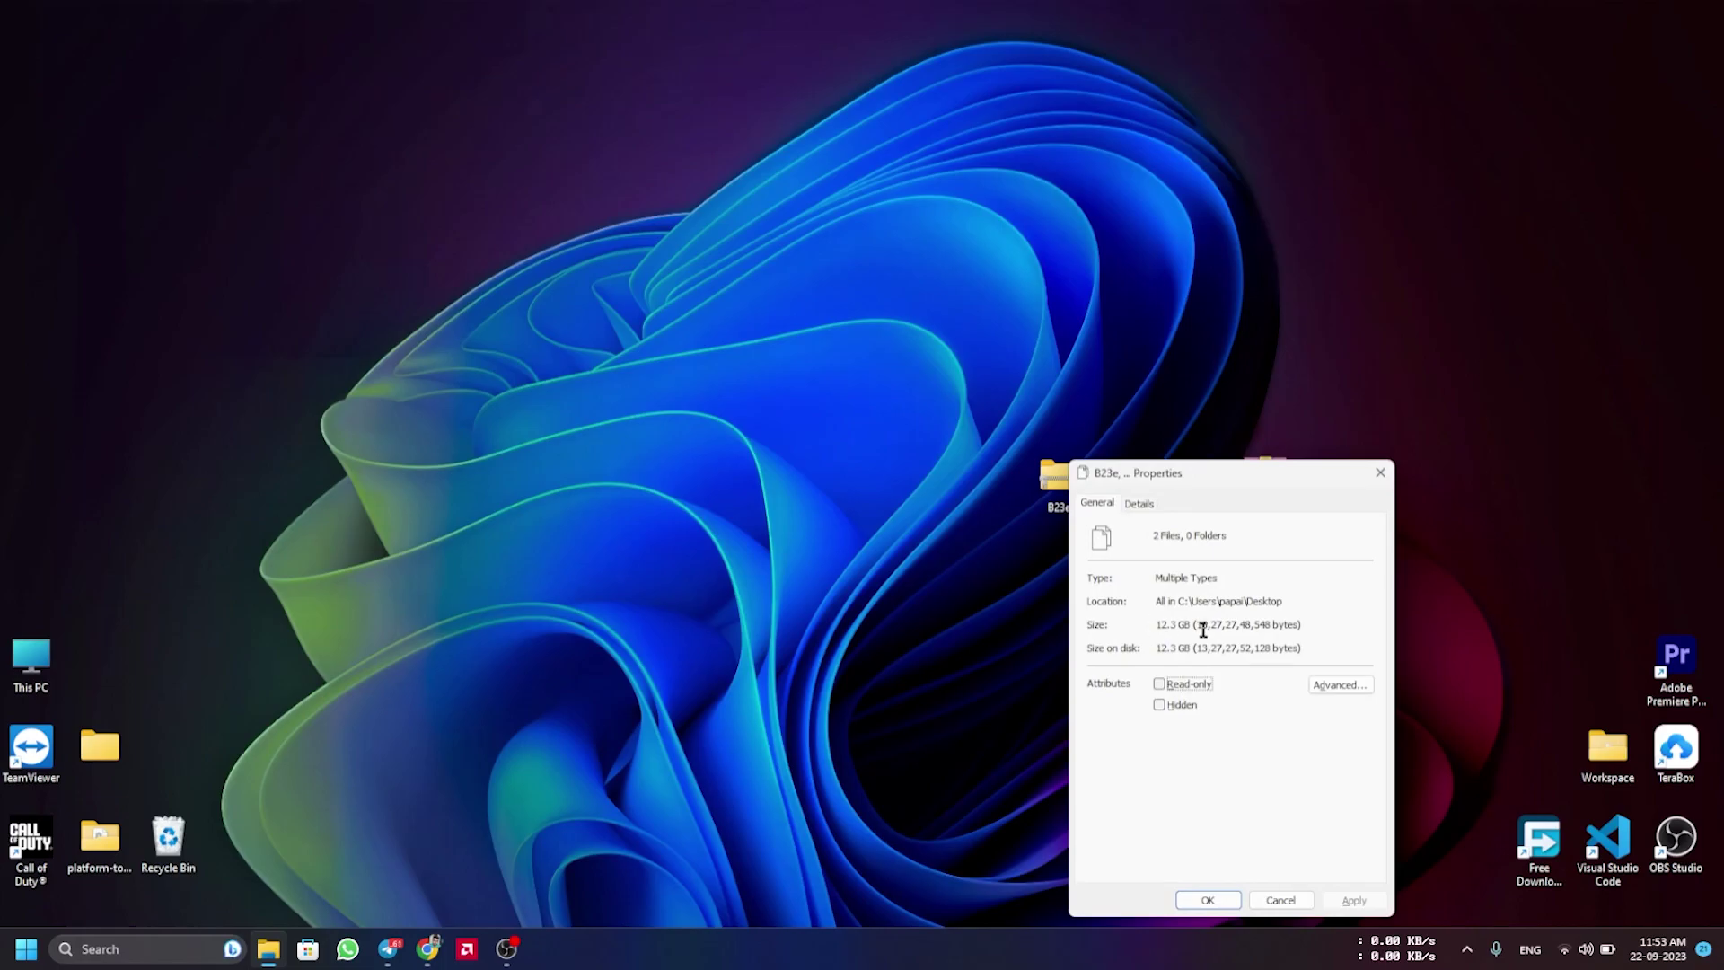
{"action": "key", "text": "Escape"}
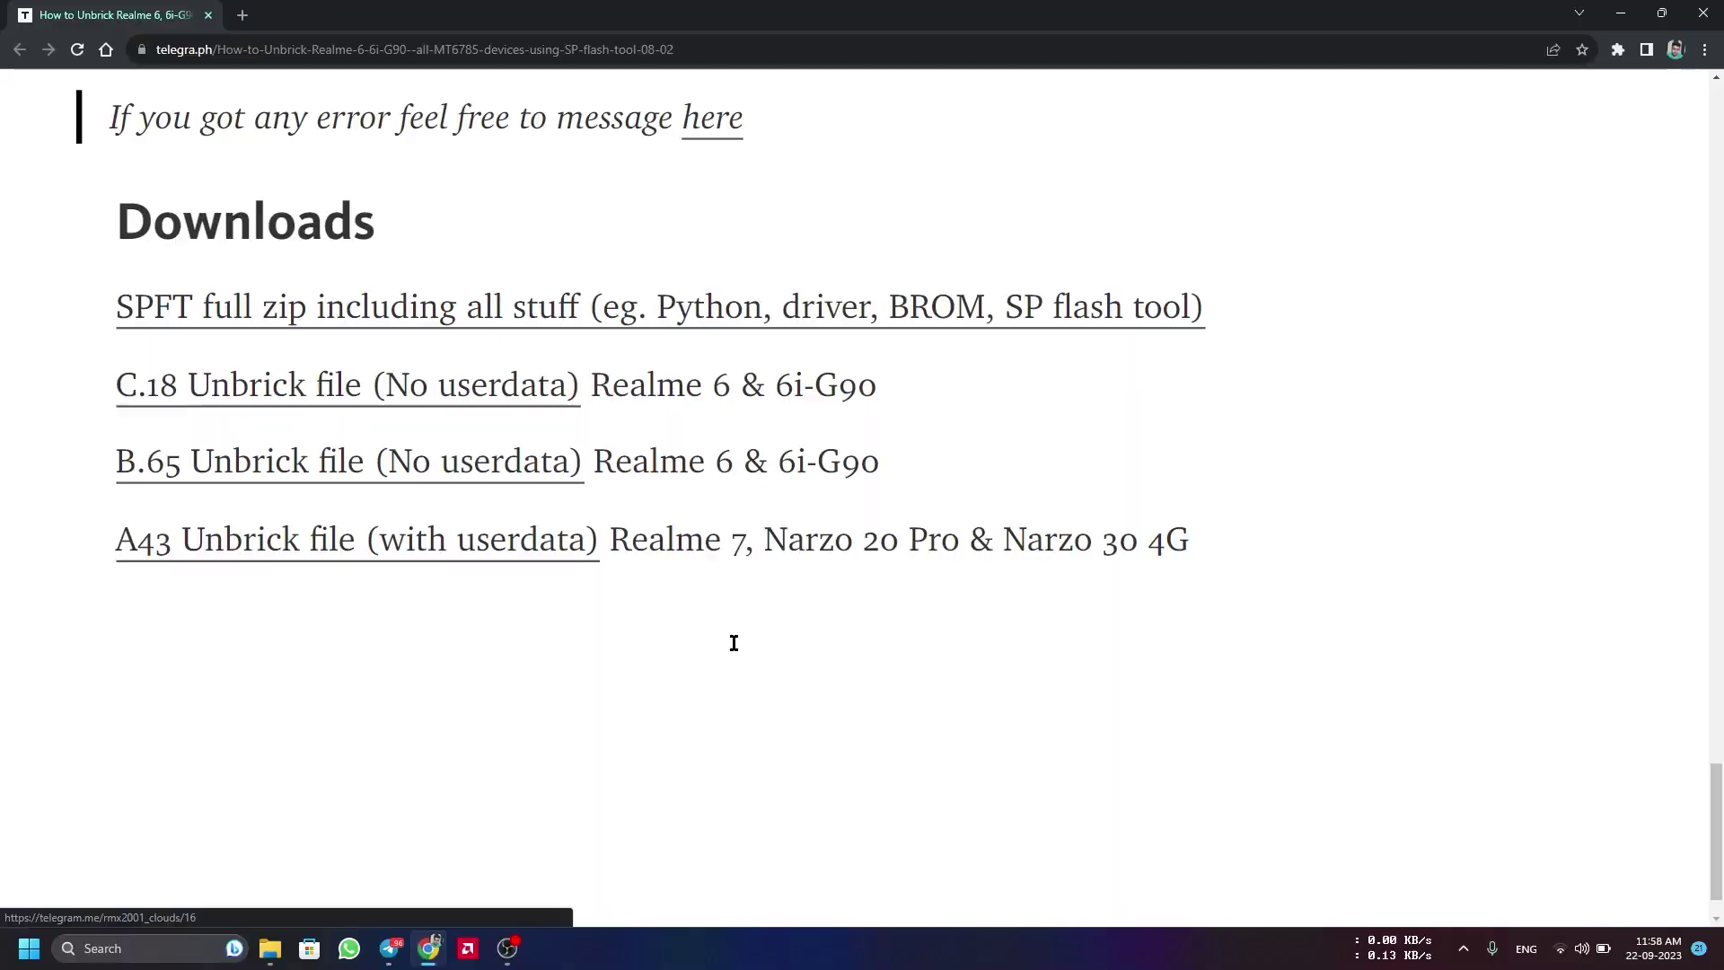
Extract the SPFT Pack (2) archive with WinRAR into an 'SPFT Pack (2)' folder.
{"action": "scroll", "coordinate": [734, 642], "scroll_direction": "up", "scroll_amount": 20}
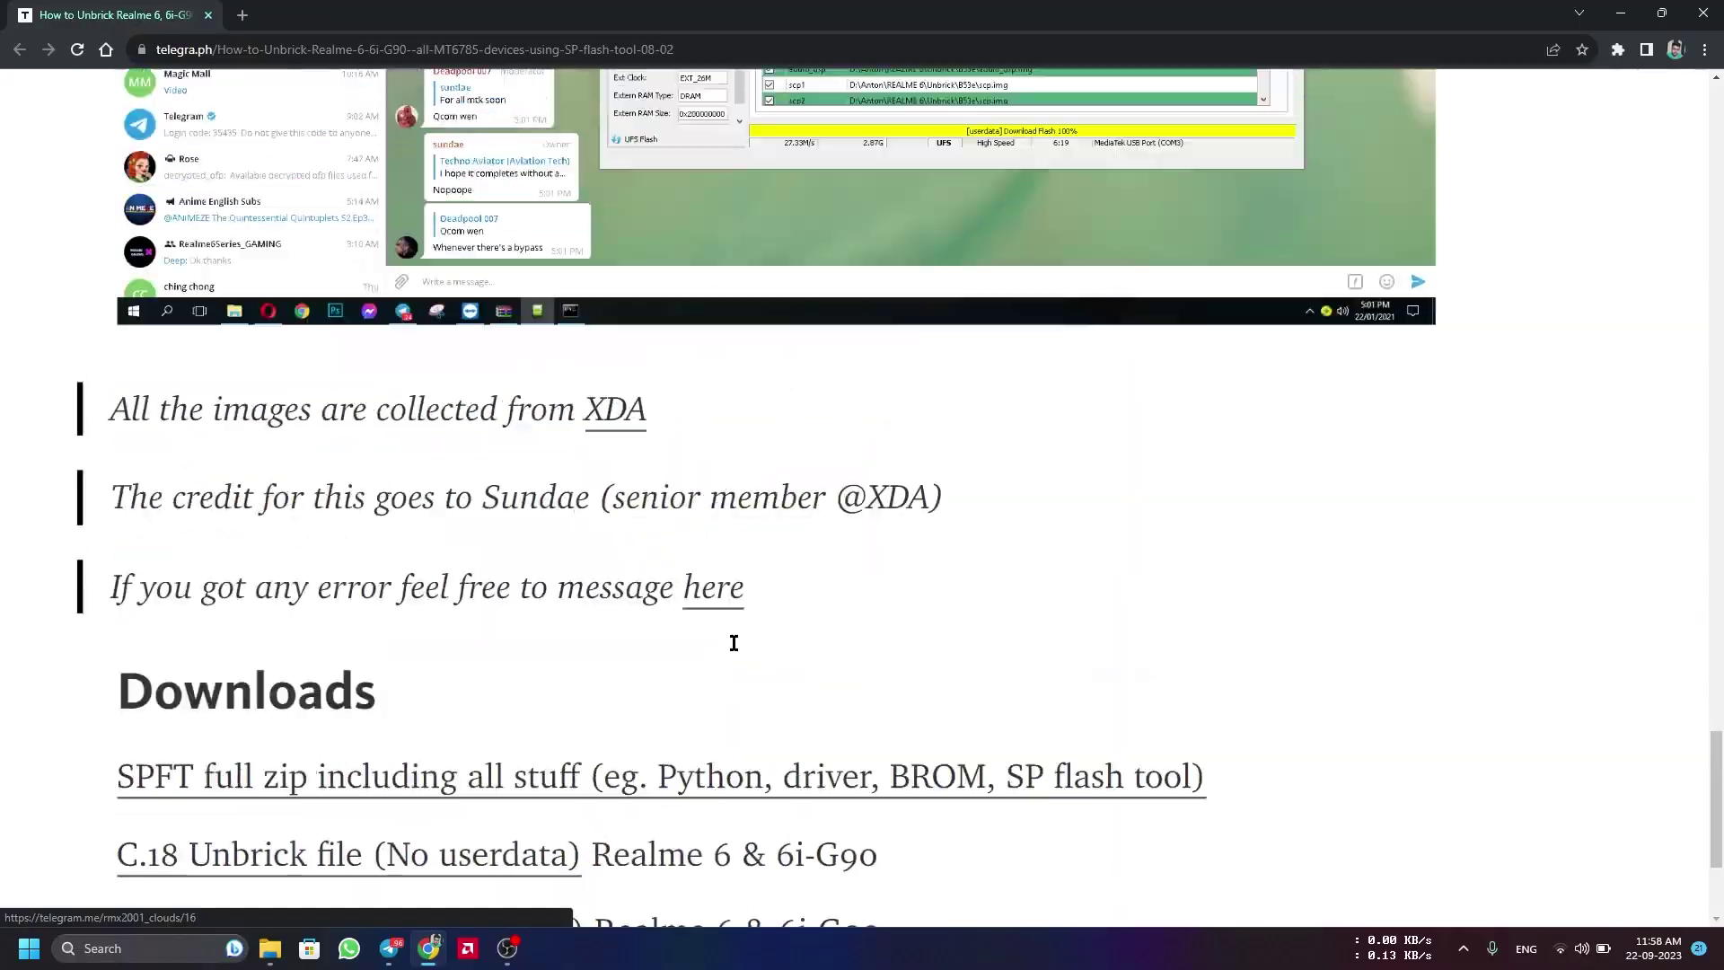
{"action": "scroll", "coordinate": [733, 642], "scroll_direction": "up", "scroll_amount": 20}
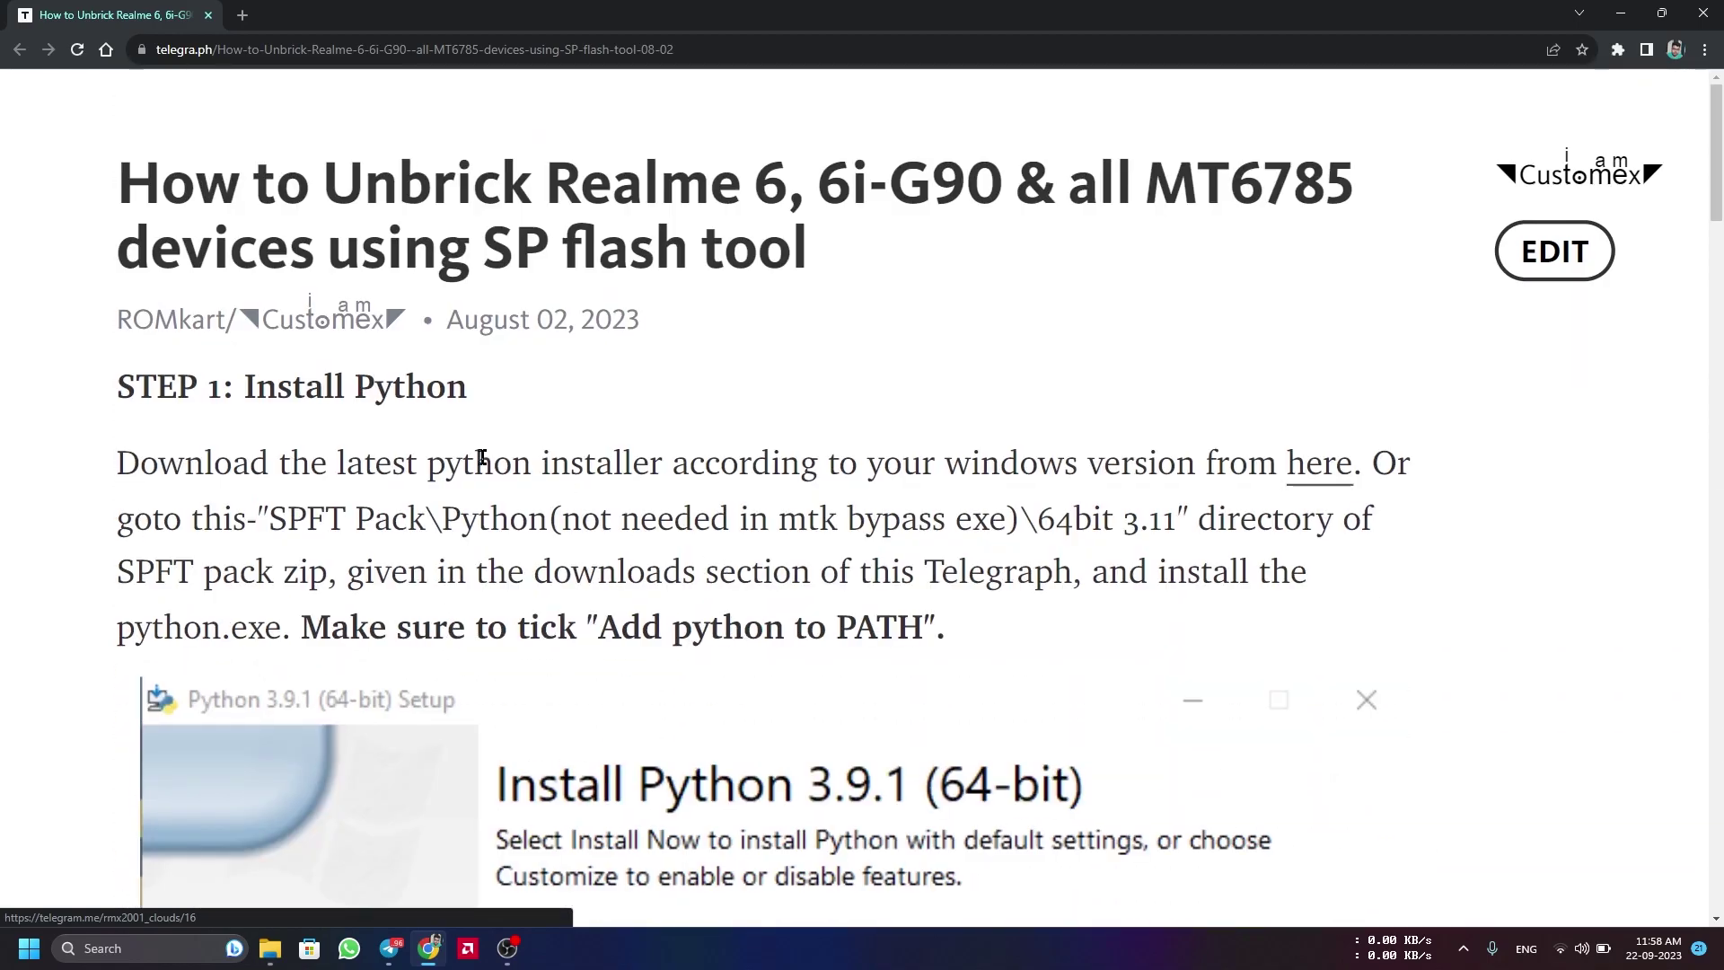
{"action": "key", "text": "super+d"}
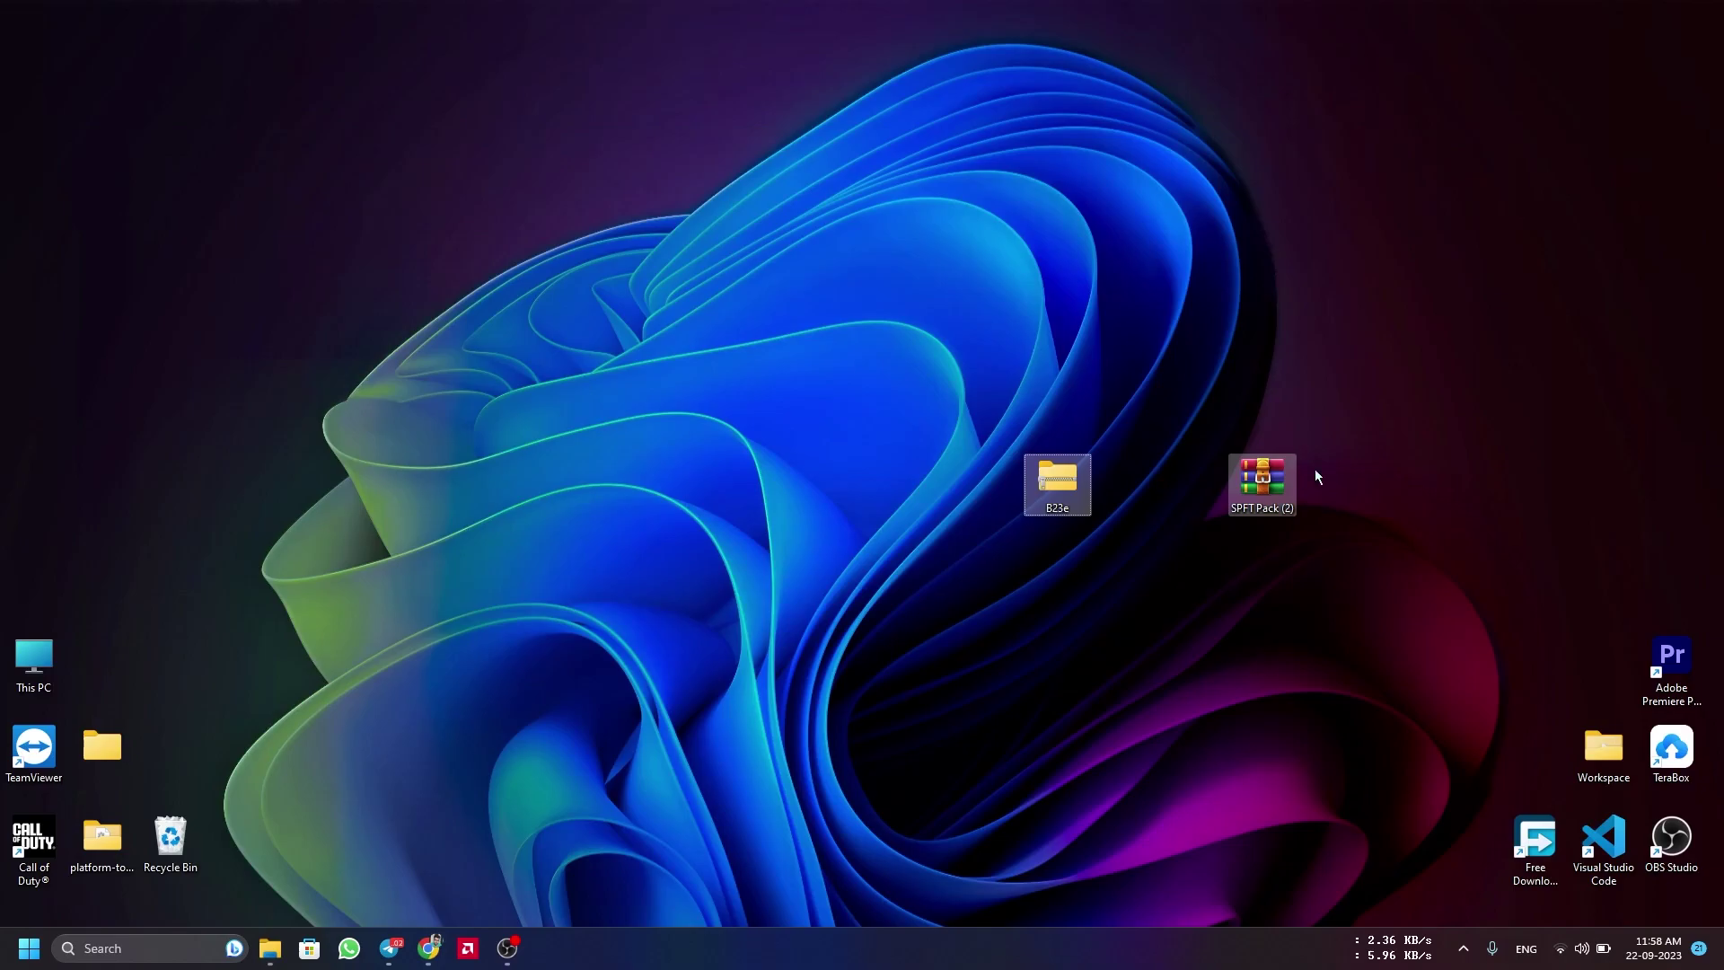
{"action": "right_click", "coordinate": [1279, 485]}
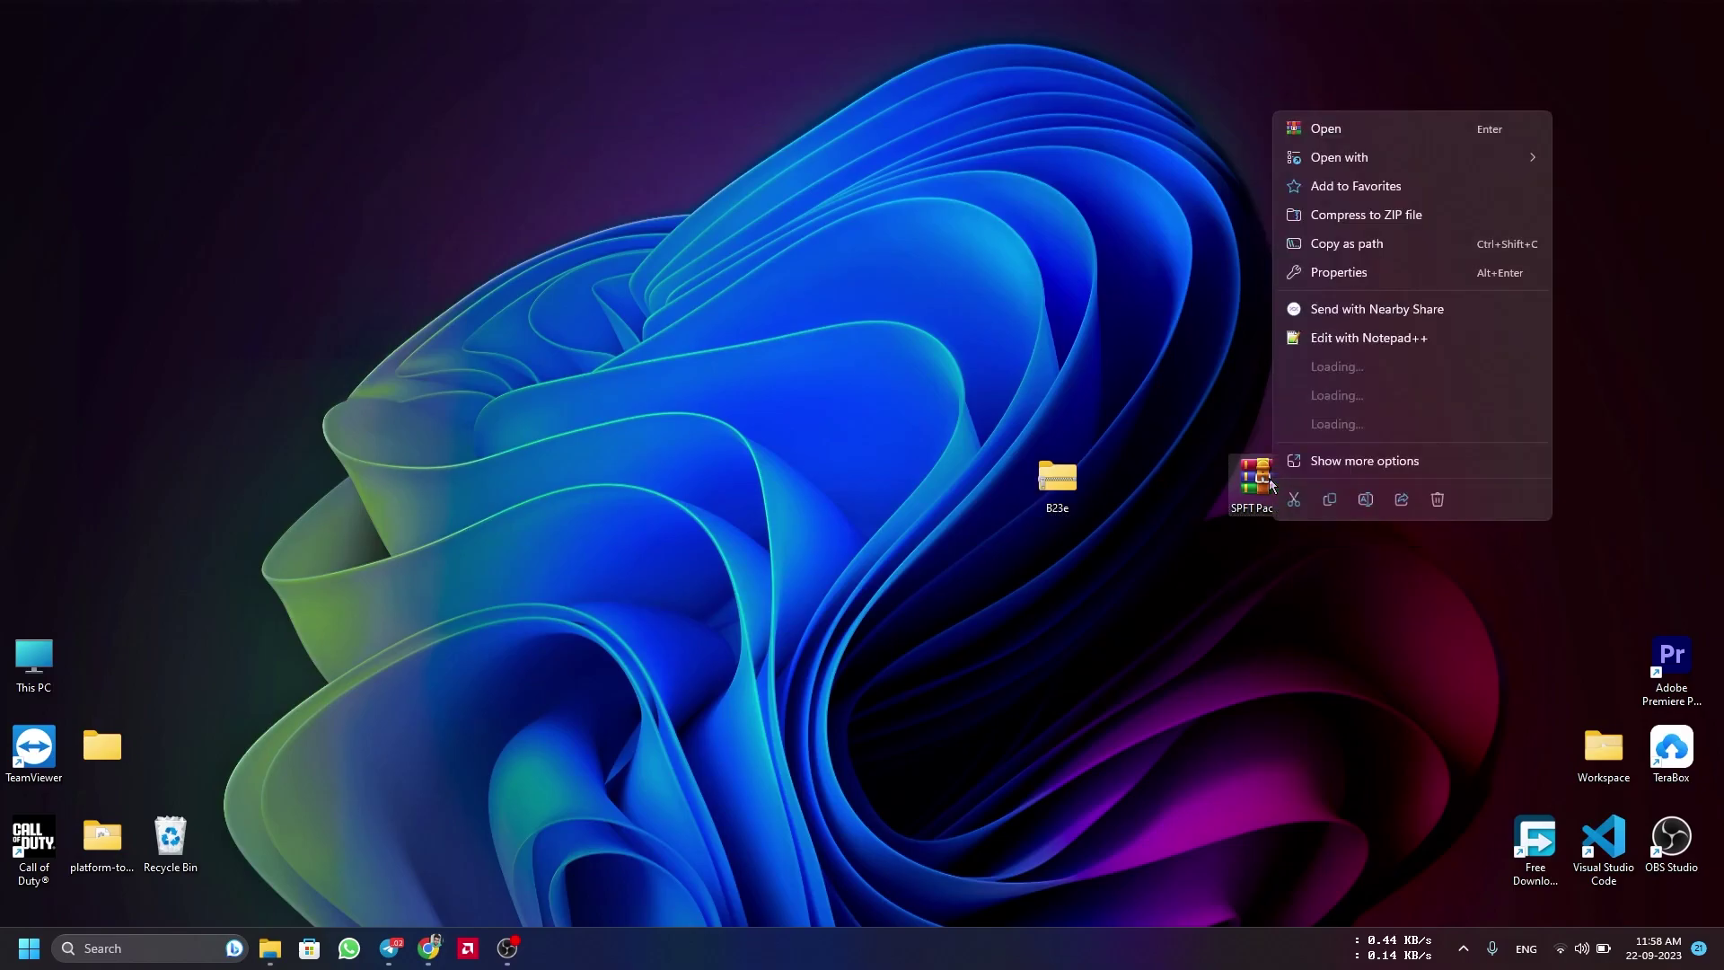
{"action": "mouse_move", "coordinate": [1320, 423]}
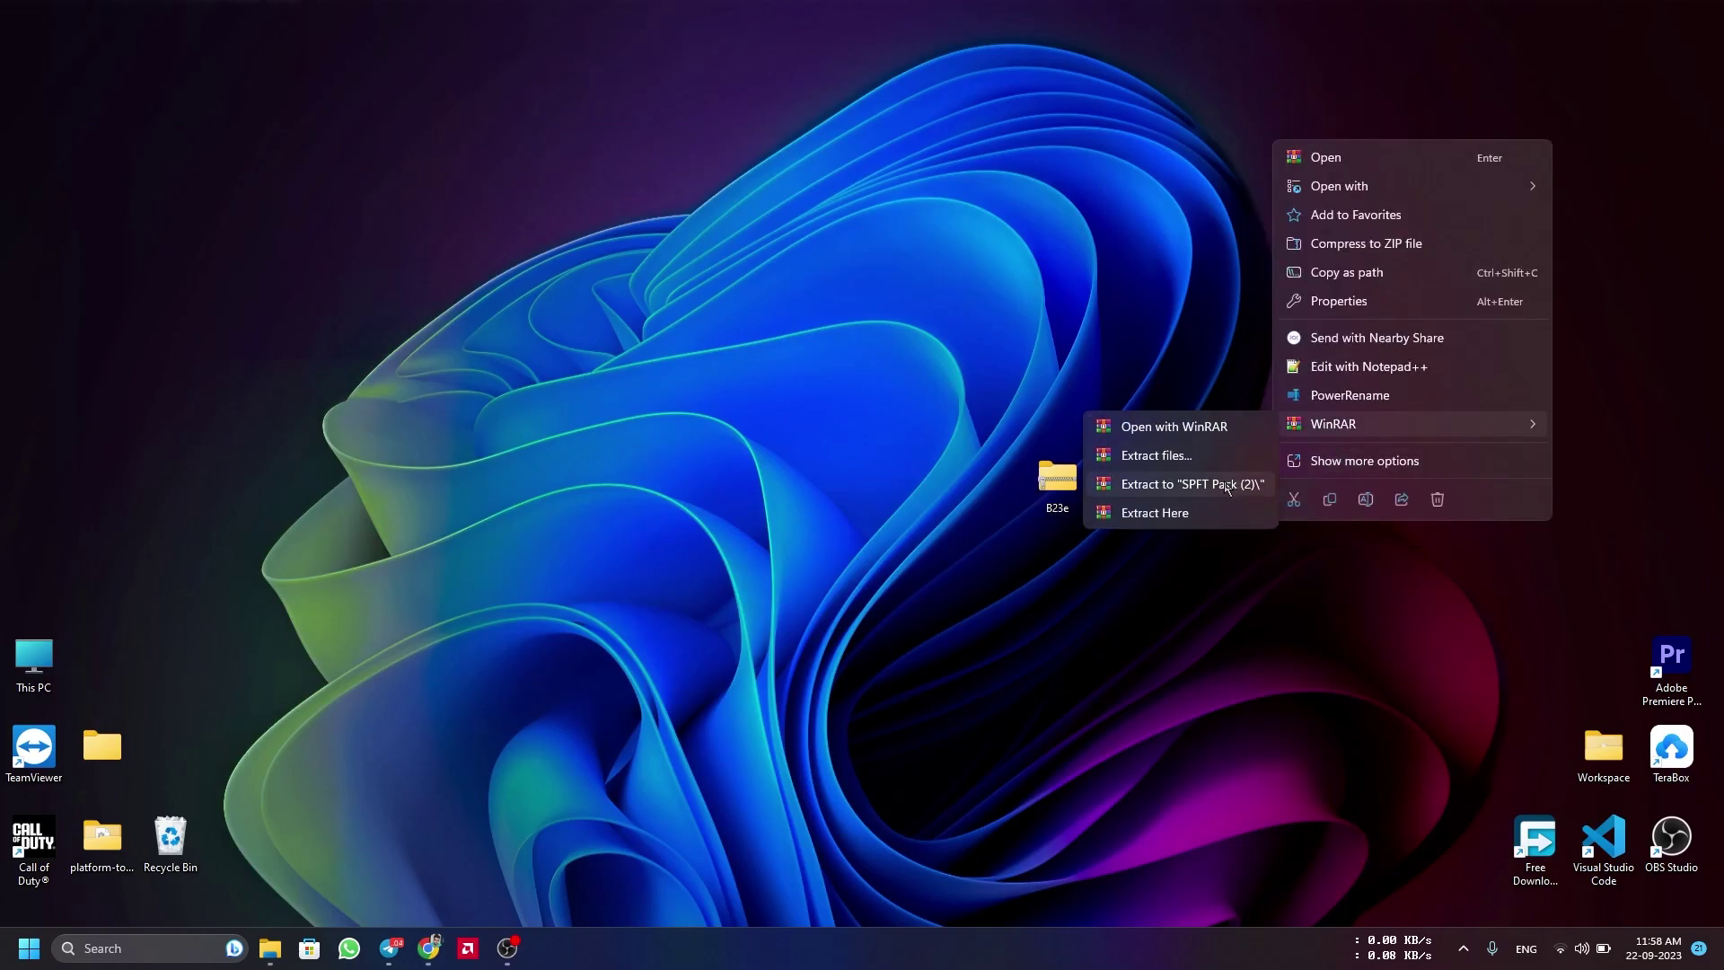
{"action": "left_click", "coordinate": [1225, 485]}
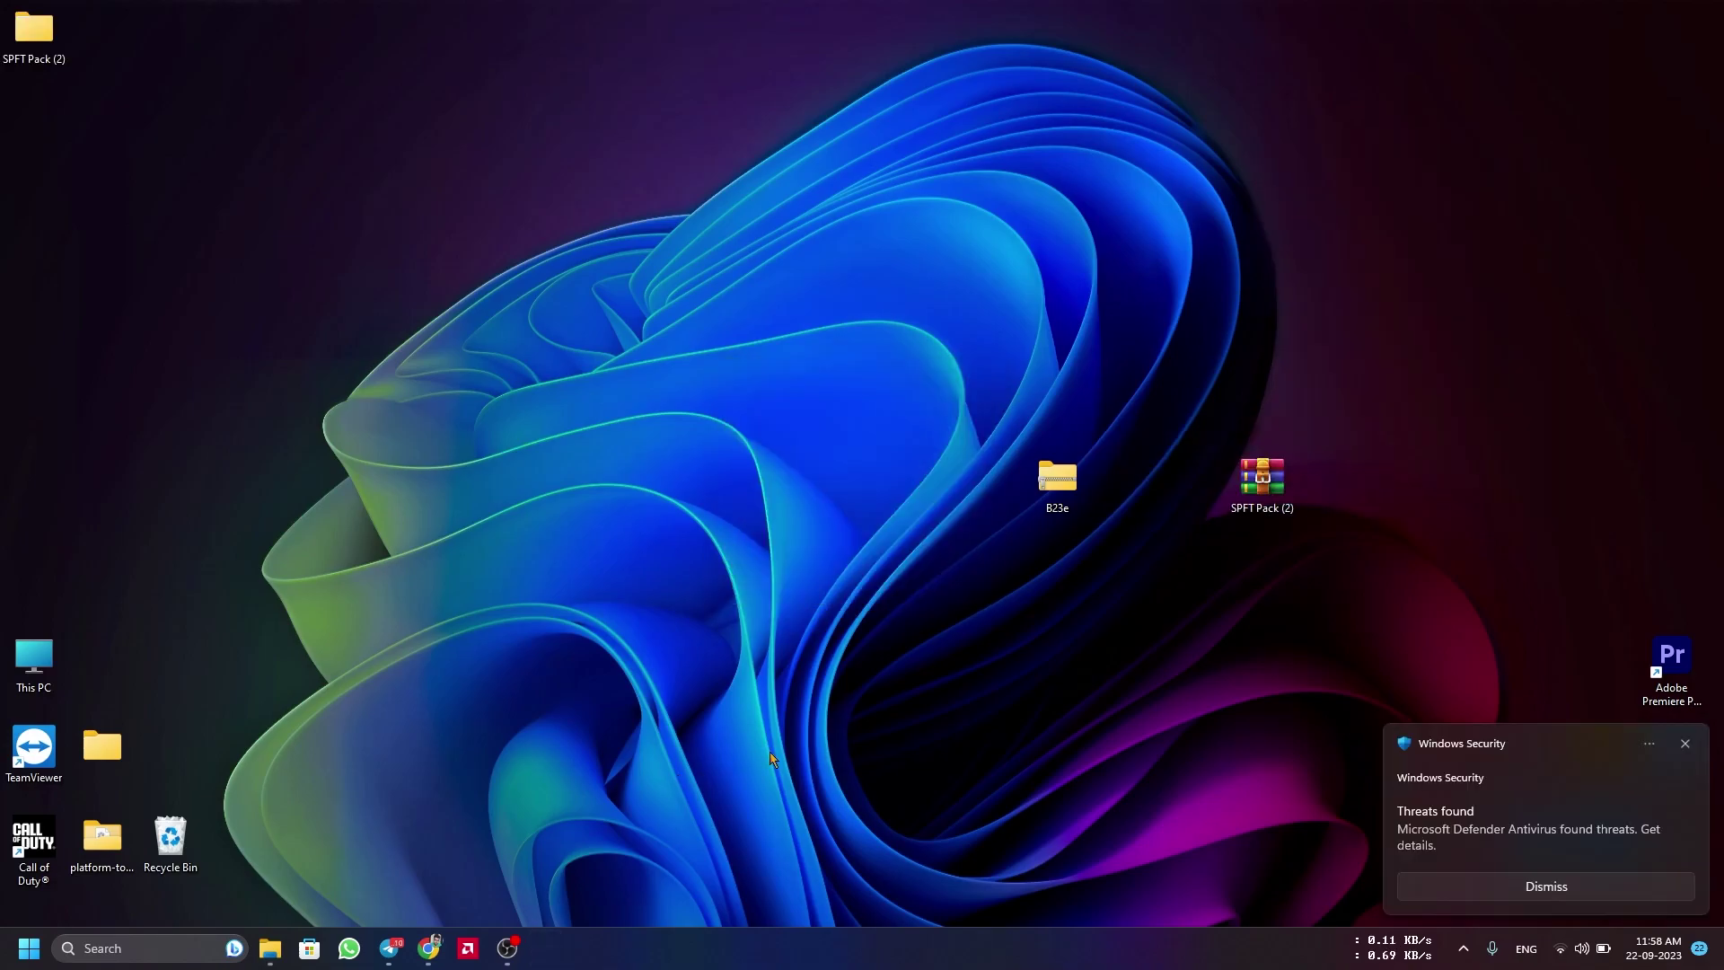
Check the antivirus warning and open the Python(not needed in mtk bypass exe) > 64bit 3.11 folder.
{"action": "left_click", "coordinate": [1431, 792]}
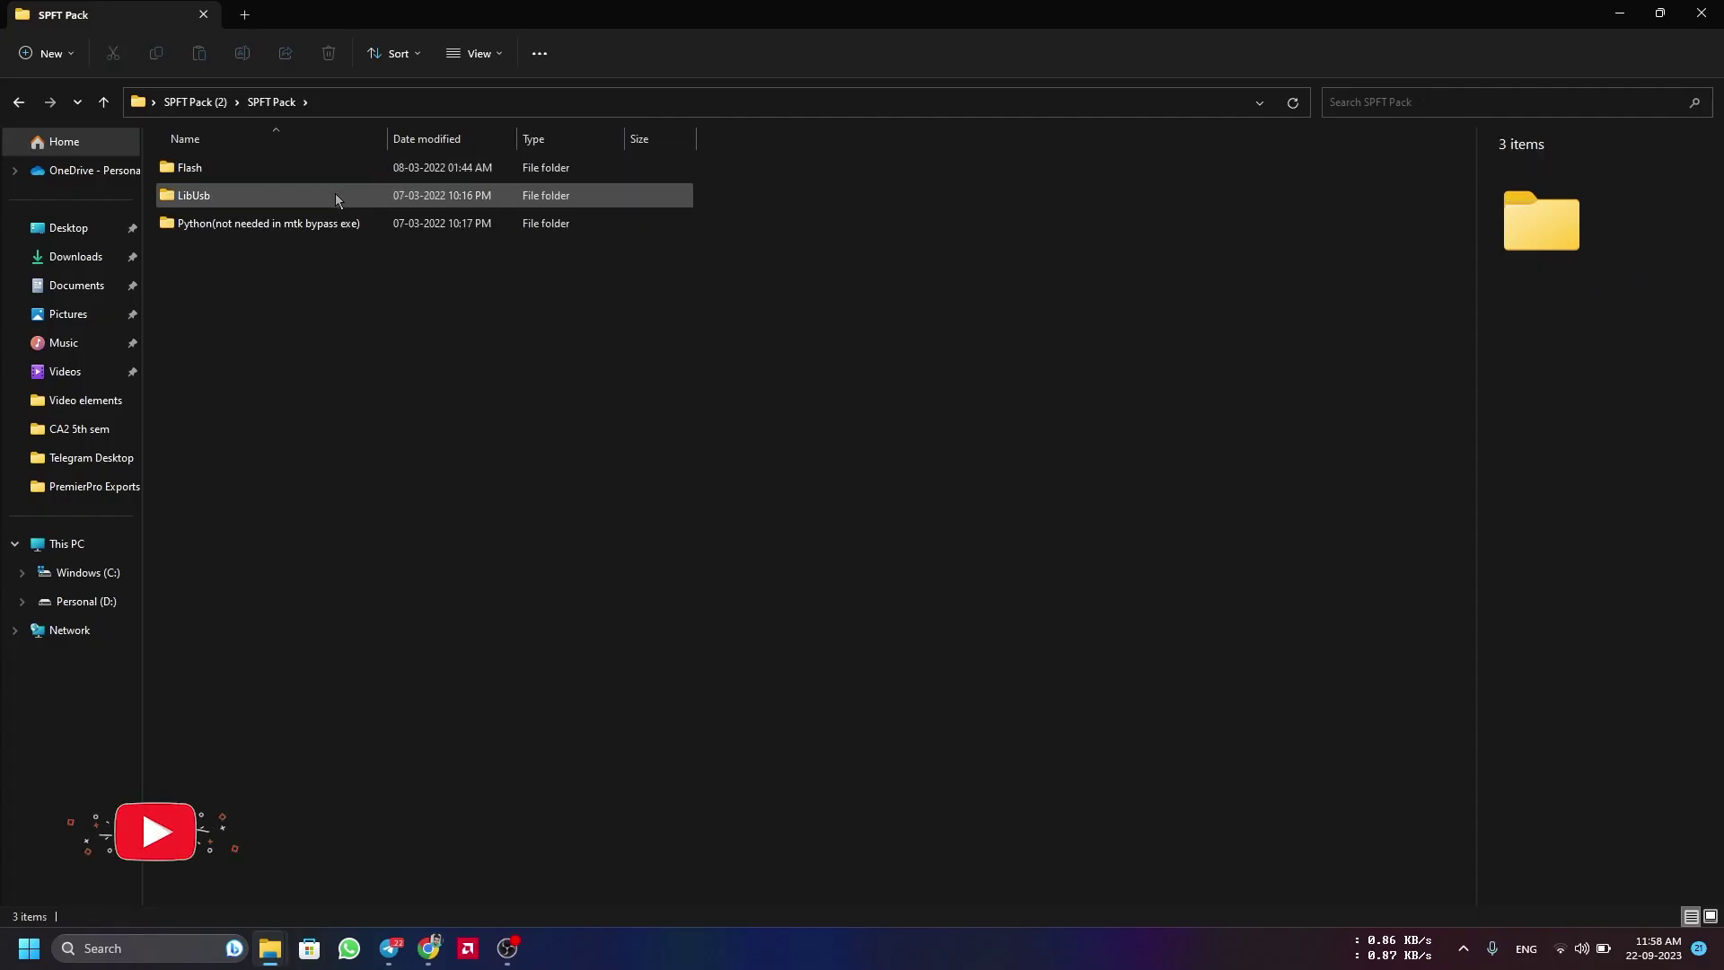
{"action": "double_click", "coordinate": [333, 225]}
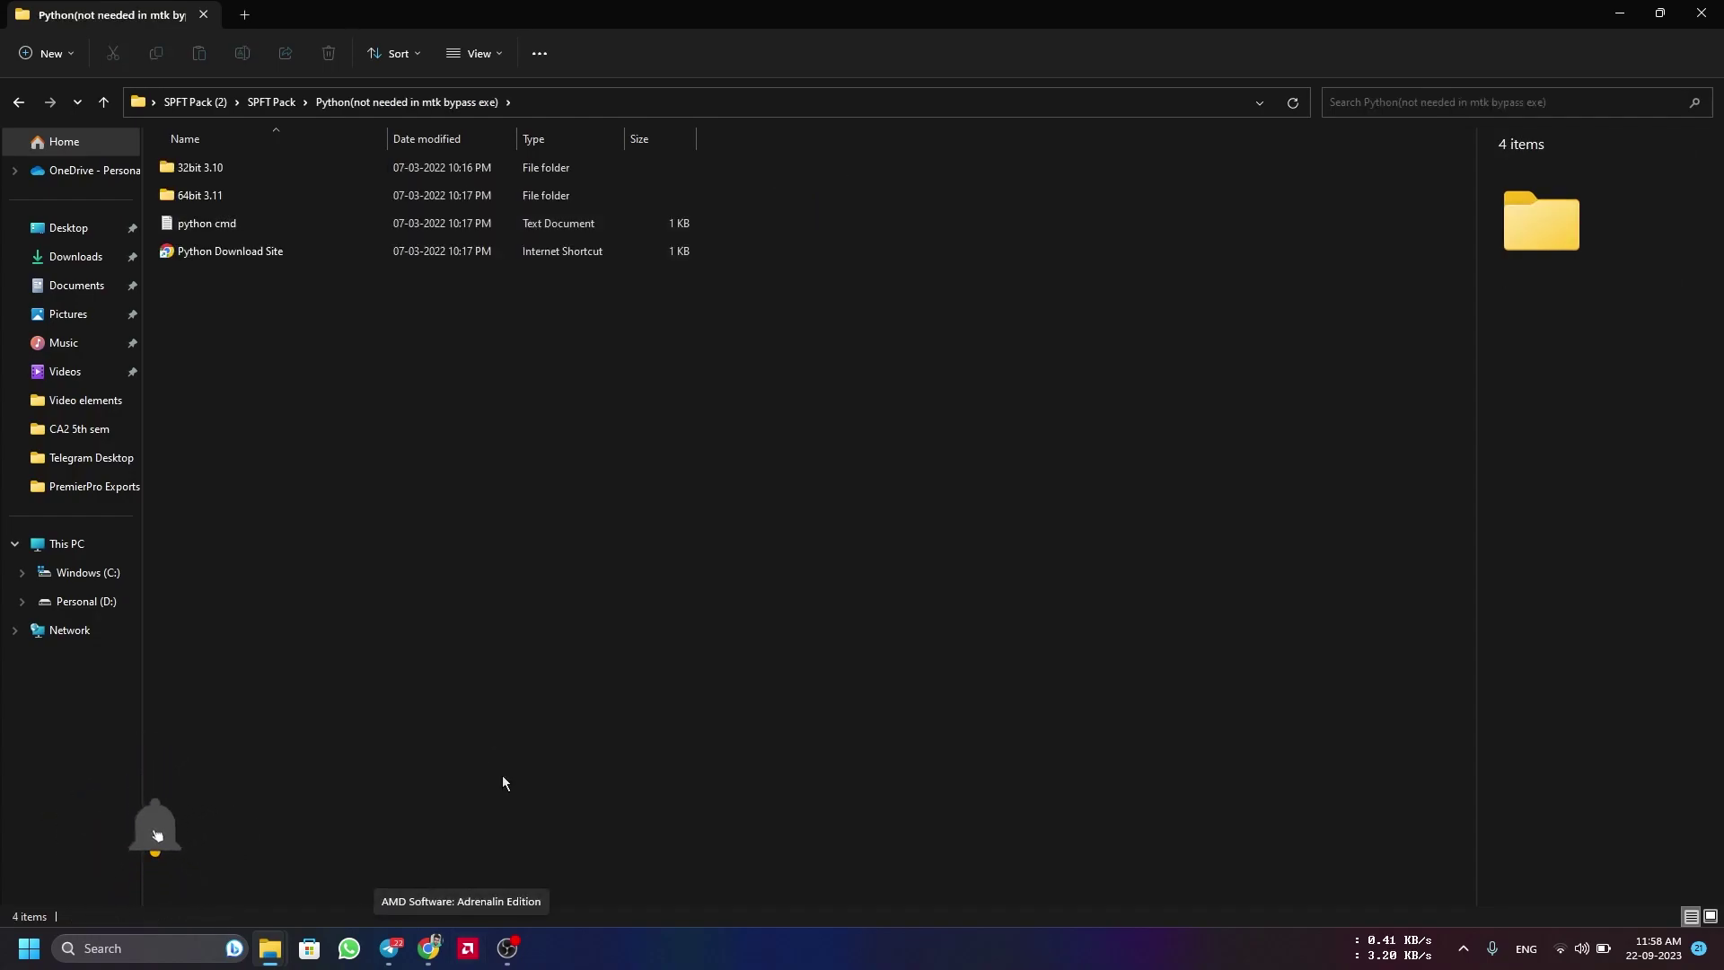
{"action": "double_click", "coordinate": [239, 197]}
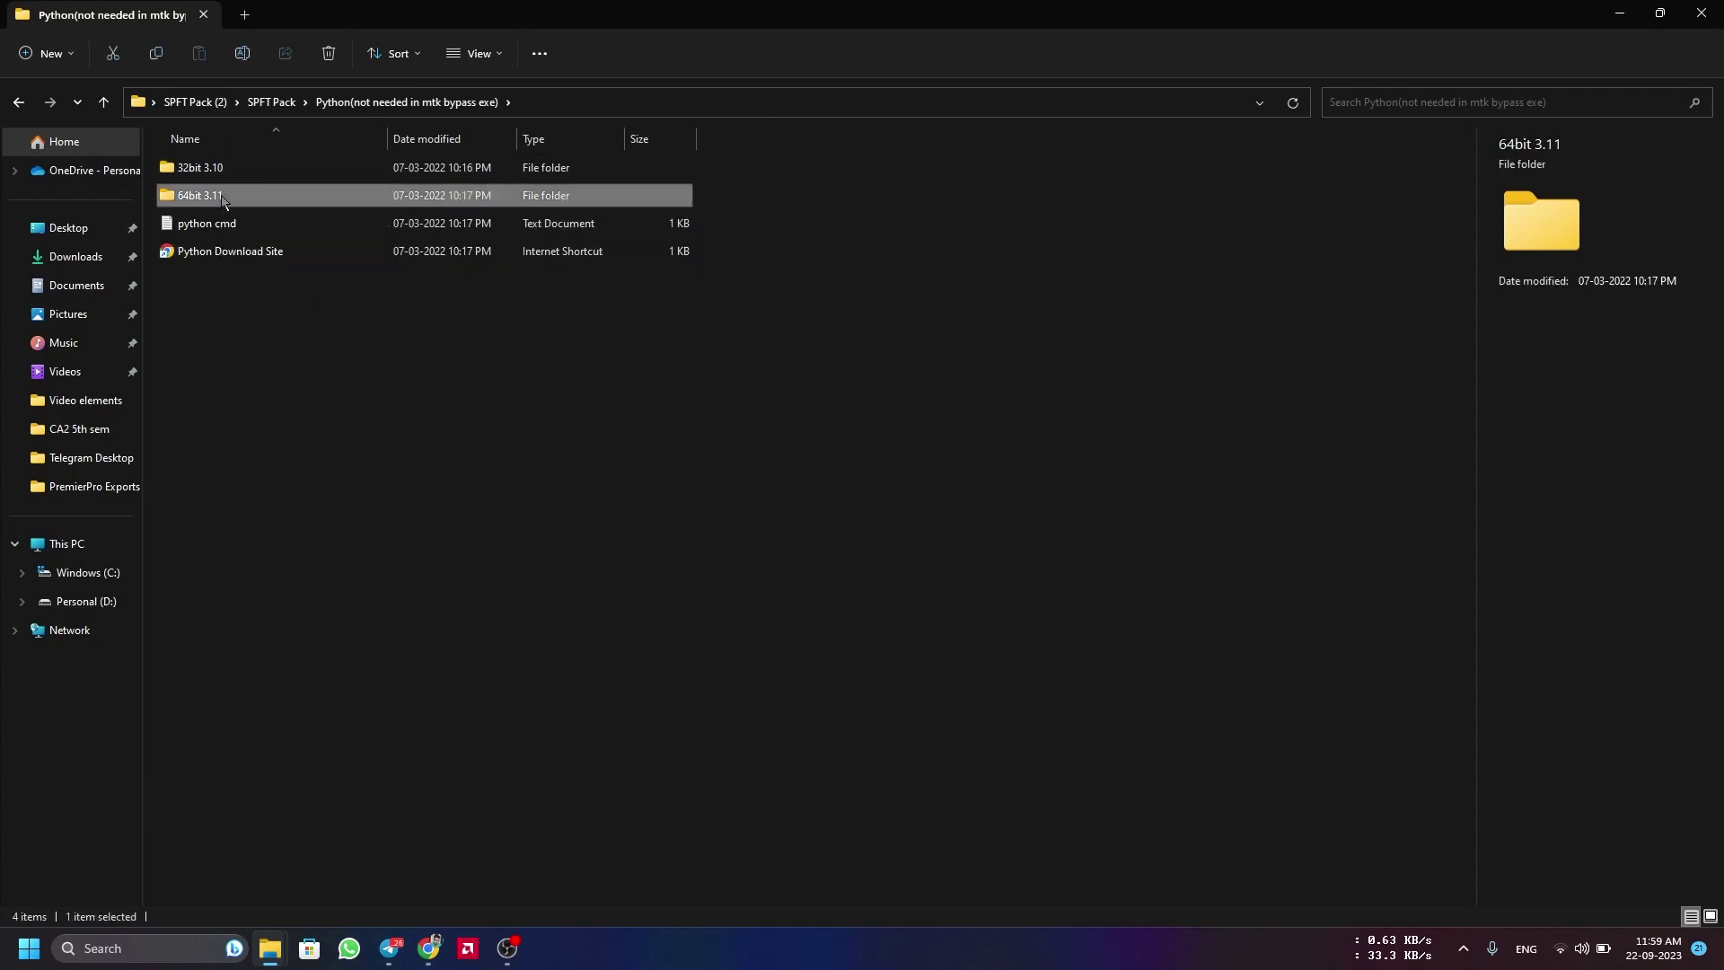
Search 'python' in a new tab, view Python.org's Python 3.11.5 release page, then close it.
{"action": "left_click", "coordinate": [430, 951]}
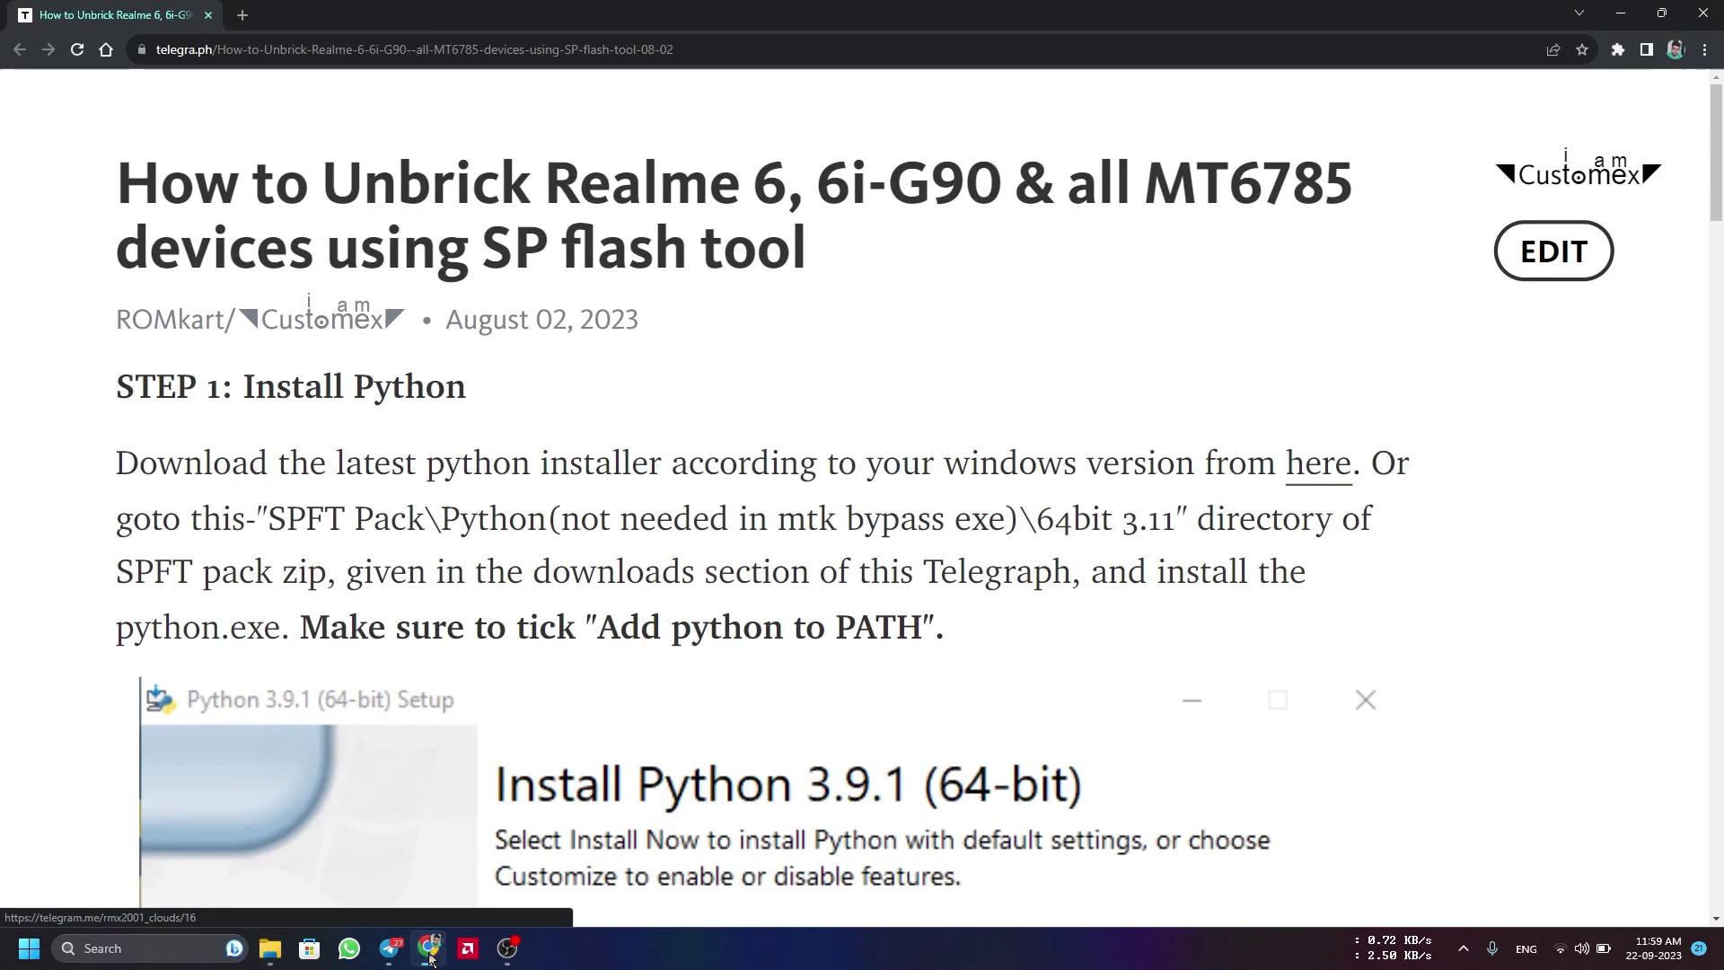
{"action": "key", "text": "ctrl+t"}
{"action": "type", "text": "python"}
{"action": "key", "text": "Return"}
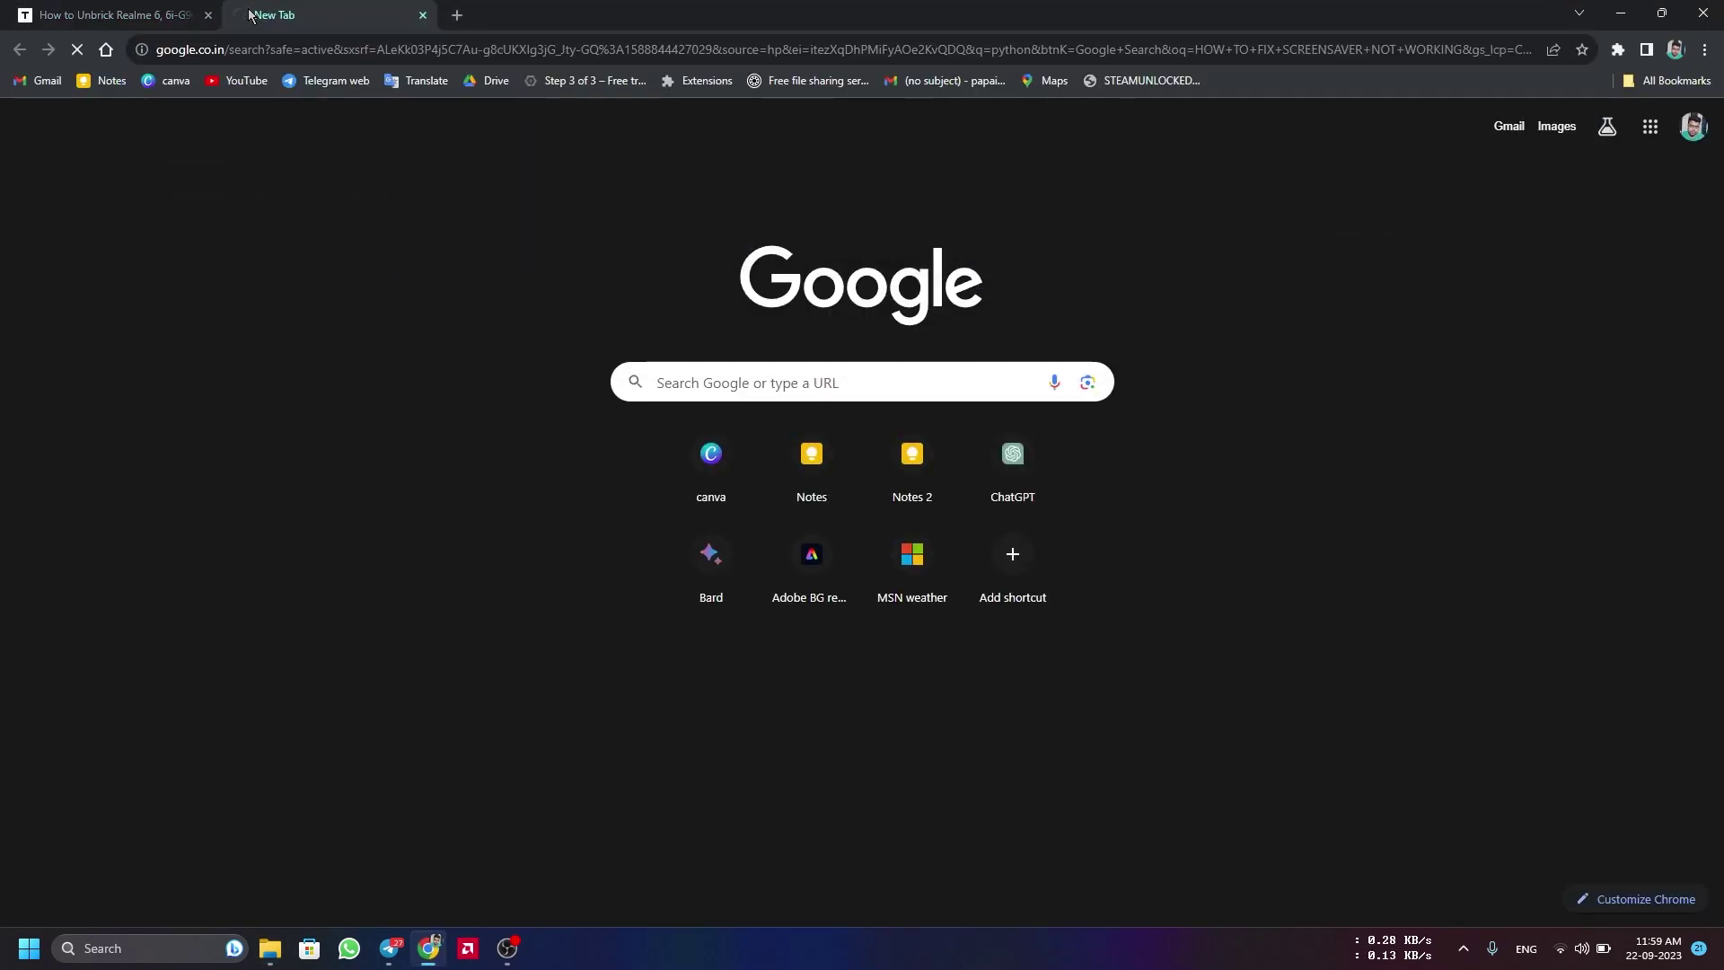
{"action": "left_click", "coordinate": [255, 353]}
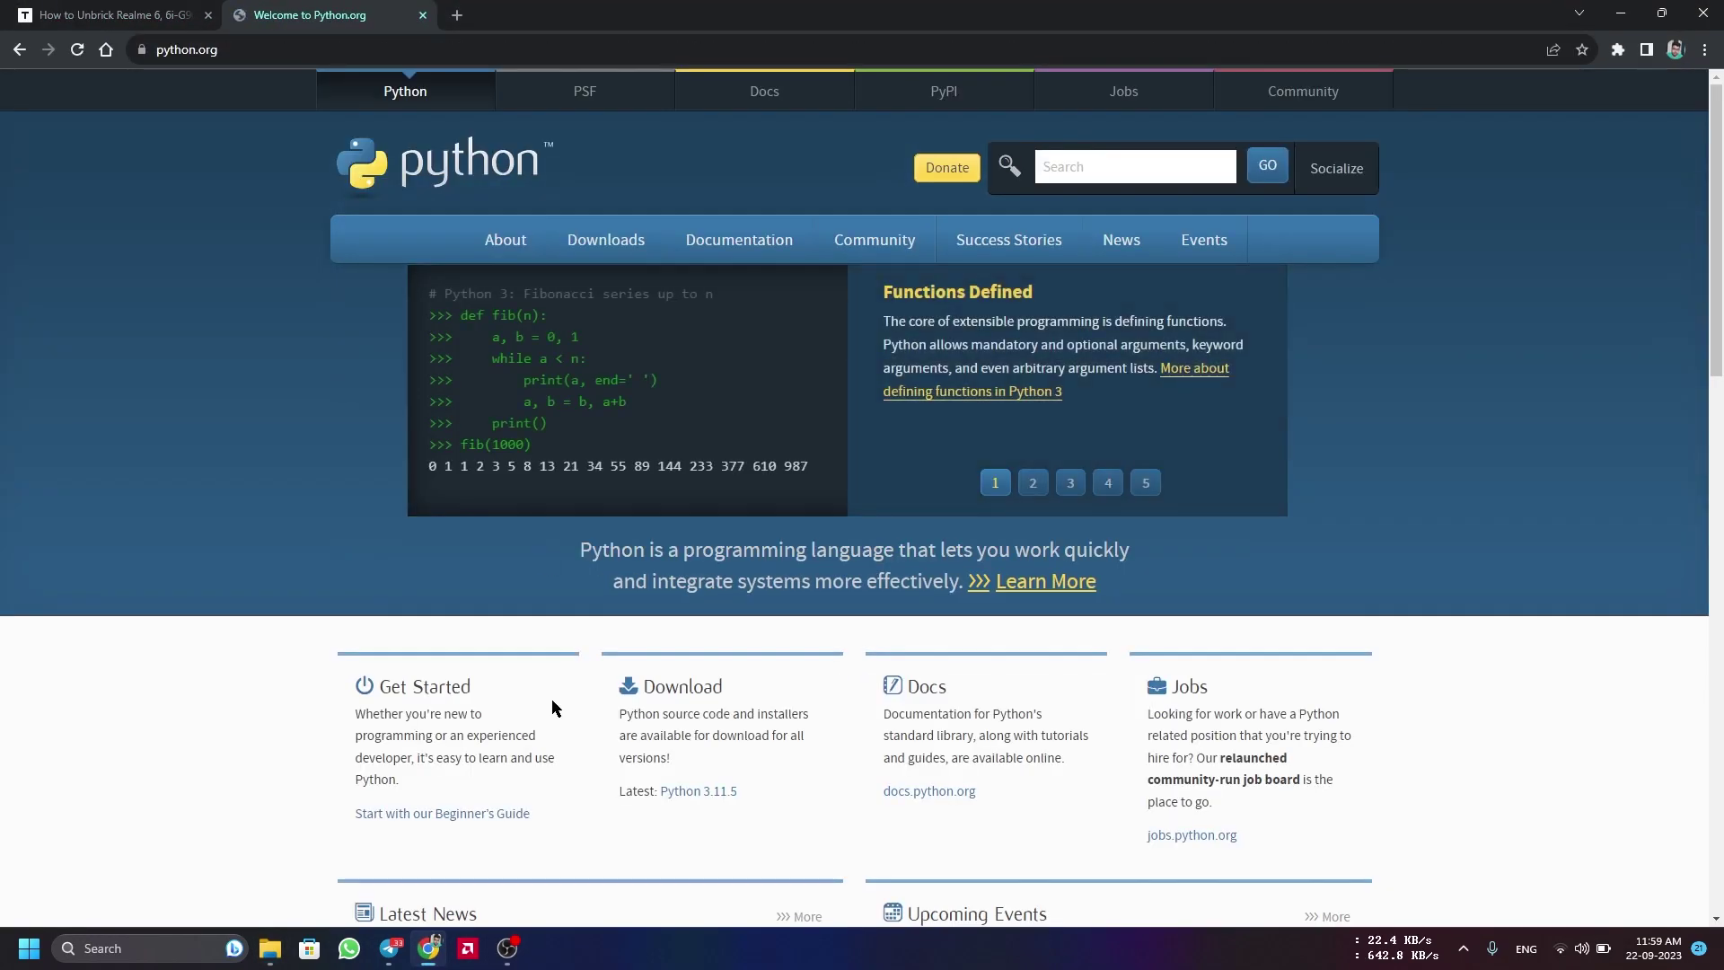
{"action": "left_click", "coordinate": [699, 796]}
{"action": "scroll", "coordinate": [515, 619], "scroll_direction": "down", "scroll_amount": 3}
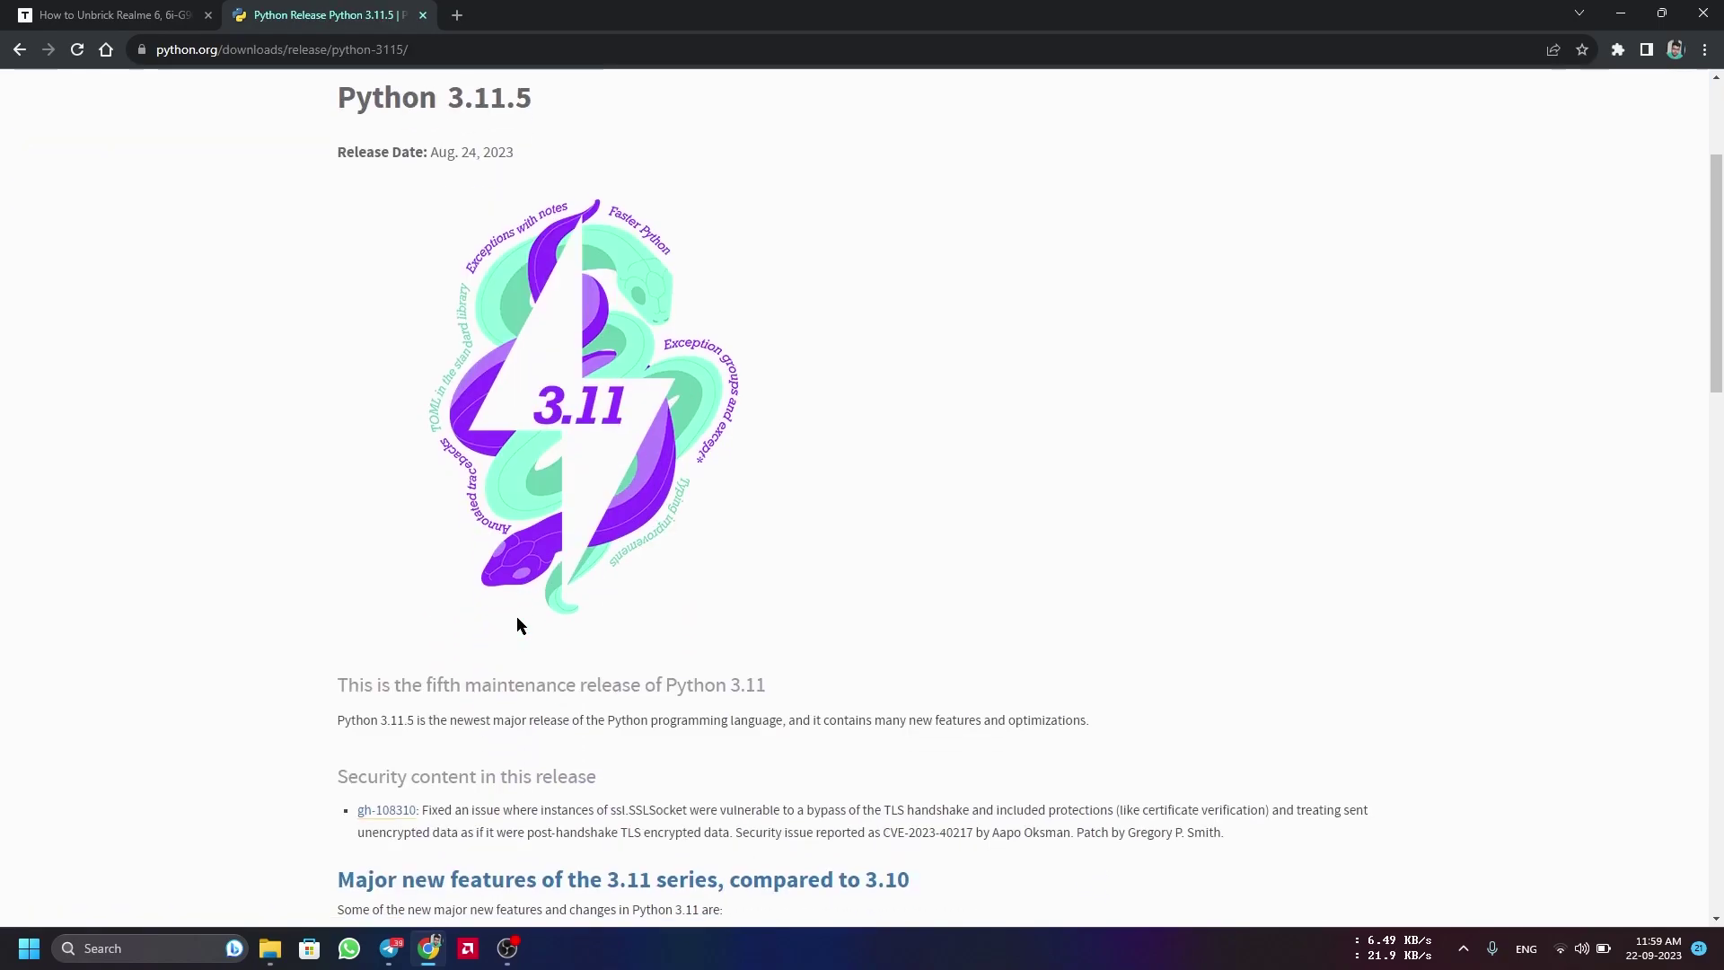
{"action": "scroll", "coordinate": [518, 625], "scroll_direction": "down", "scroll_amount": 15}
{"action": "key", "text": "ctrl+w"}
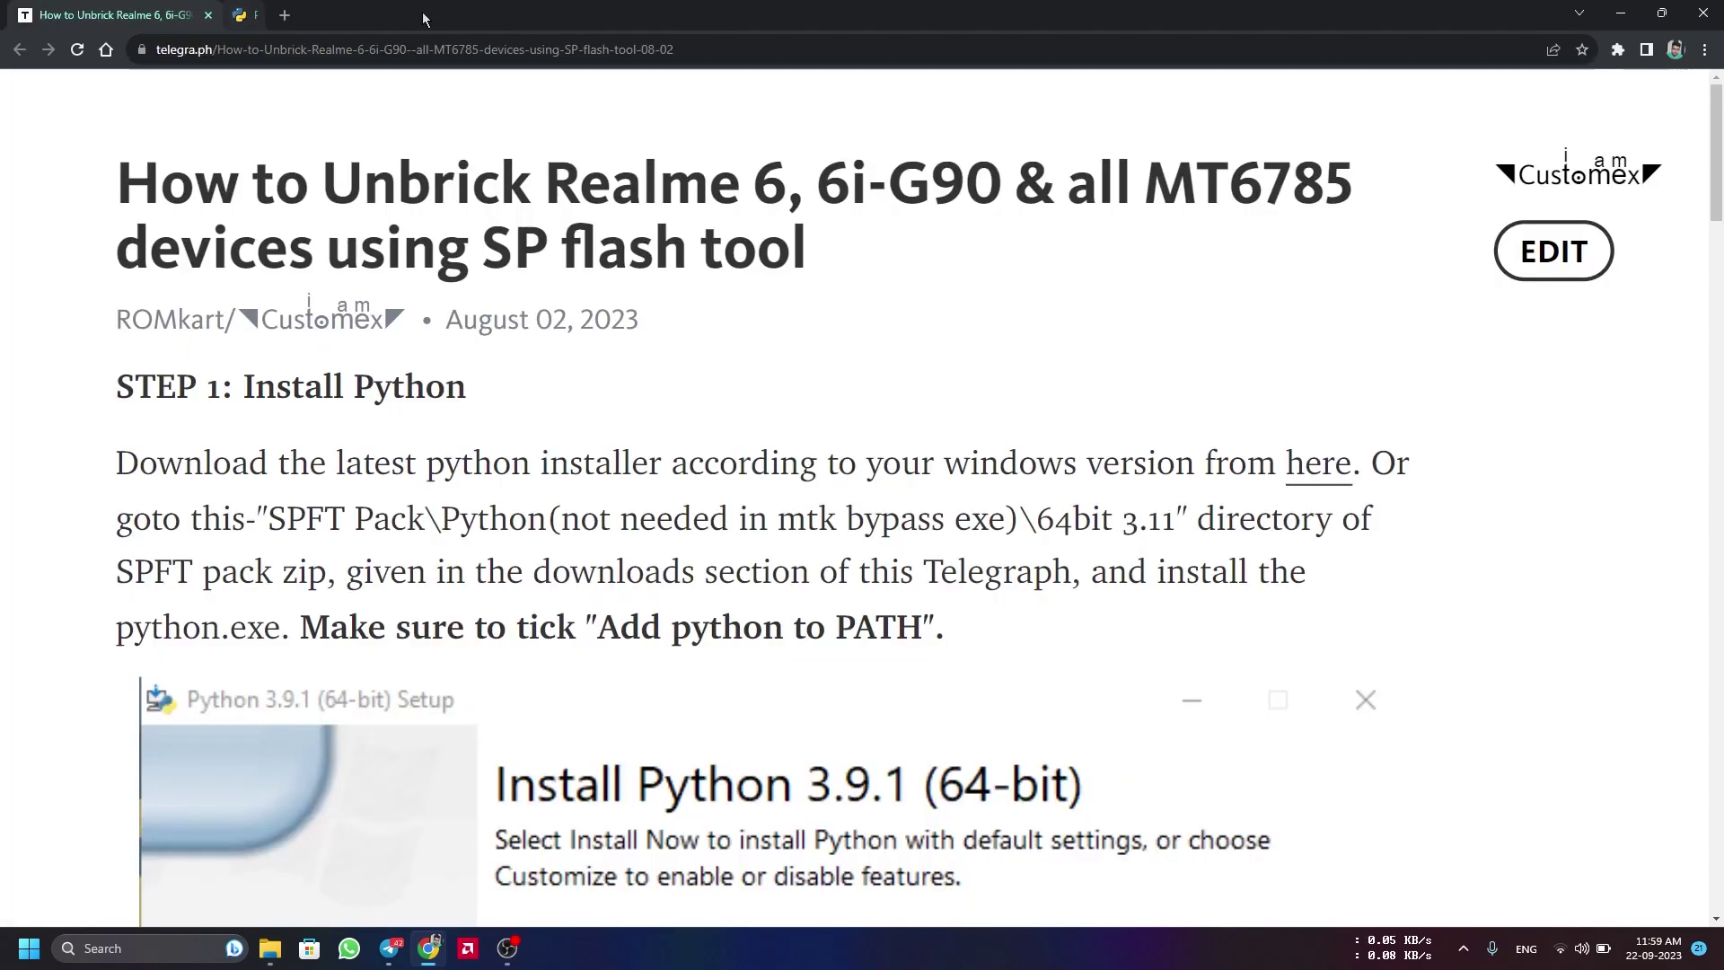
Launch python-3.11.0a5-amd64 from SPFT Pack (2) > SPFT Pack > Python > 64bit 3.11.
{"action": "key", "text": "super+d"}
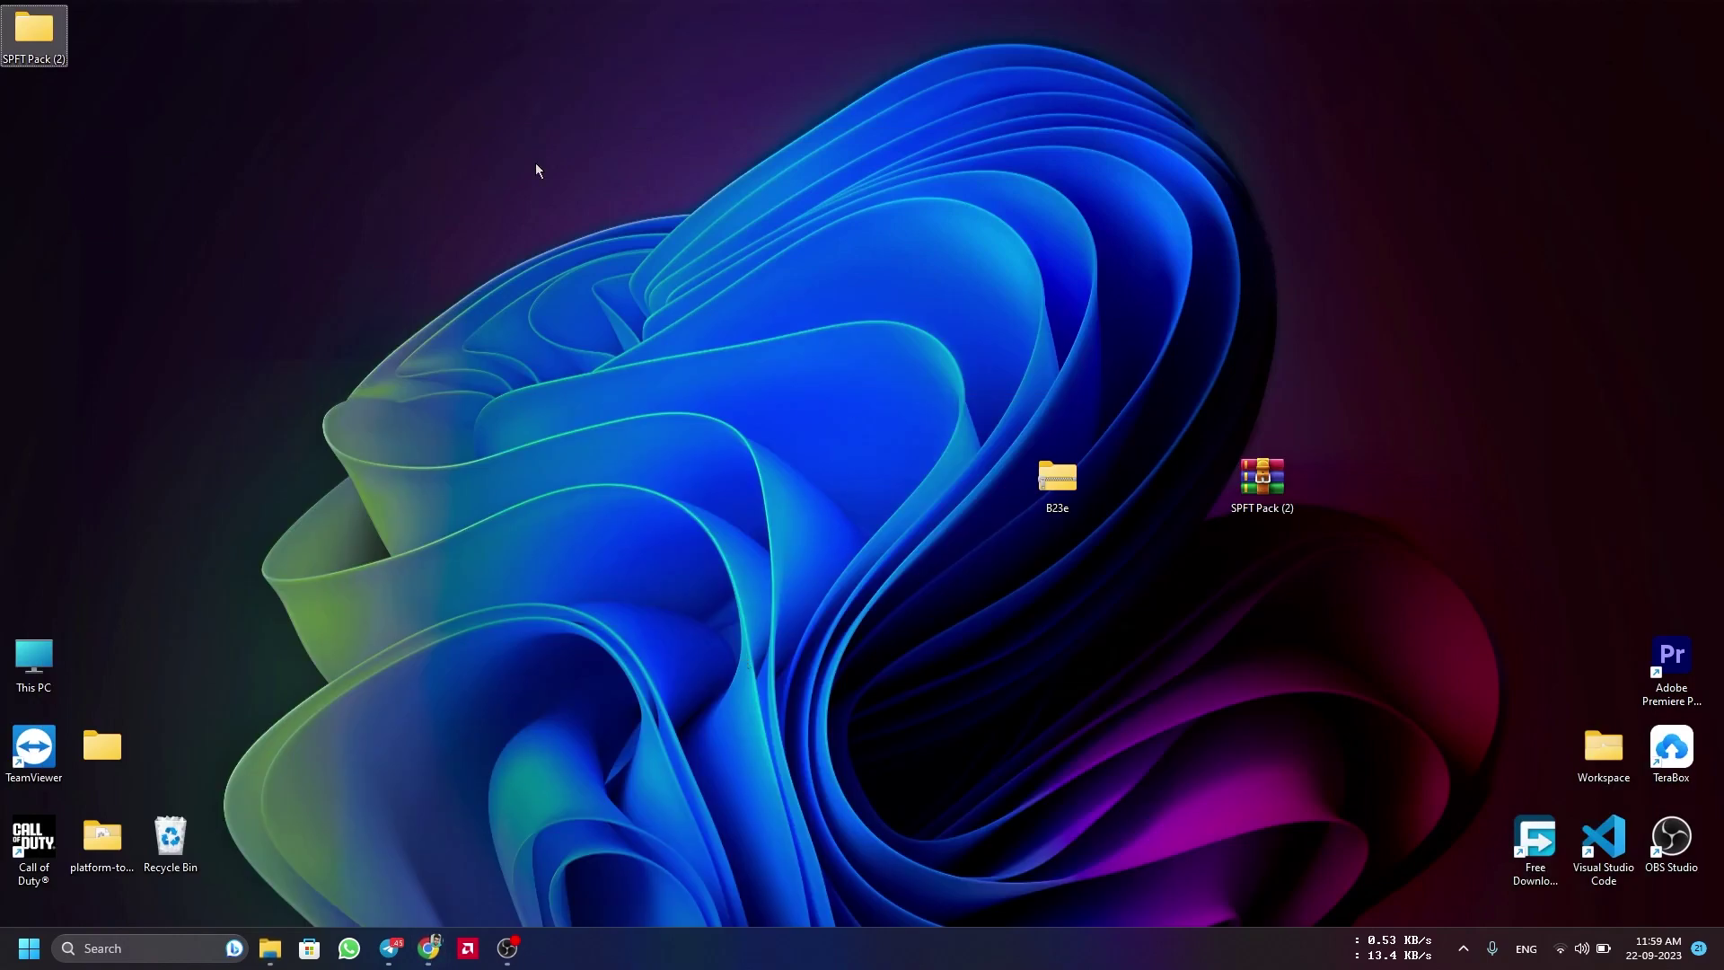
{"action": "double_click", "coordinate": [34, 34]}
{"action": "double_click", "coordinate": [265, 176]}
{"action": "double_click", "coordinate": [238, 224]}
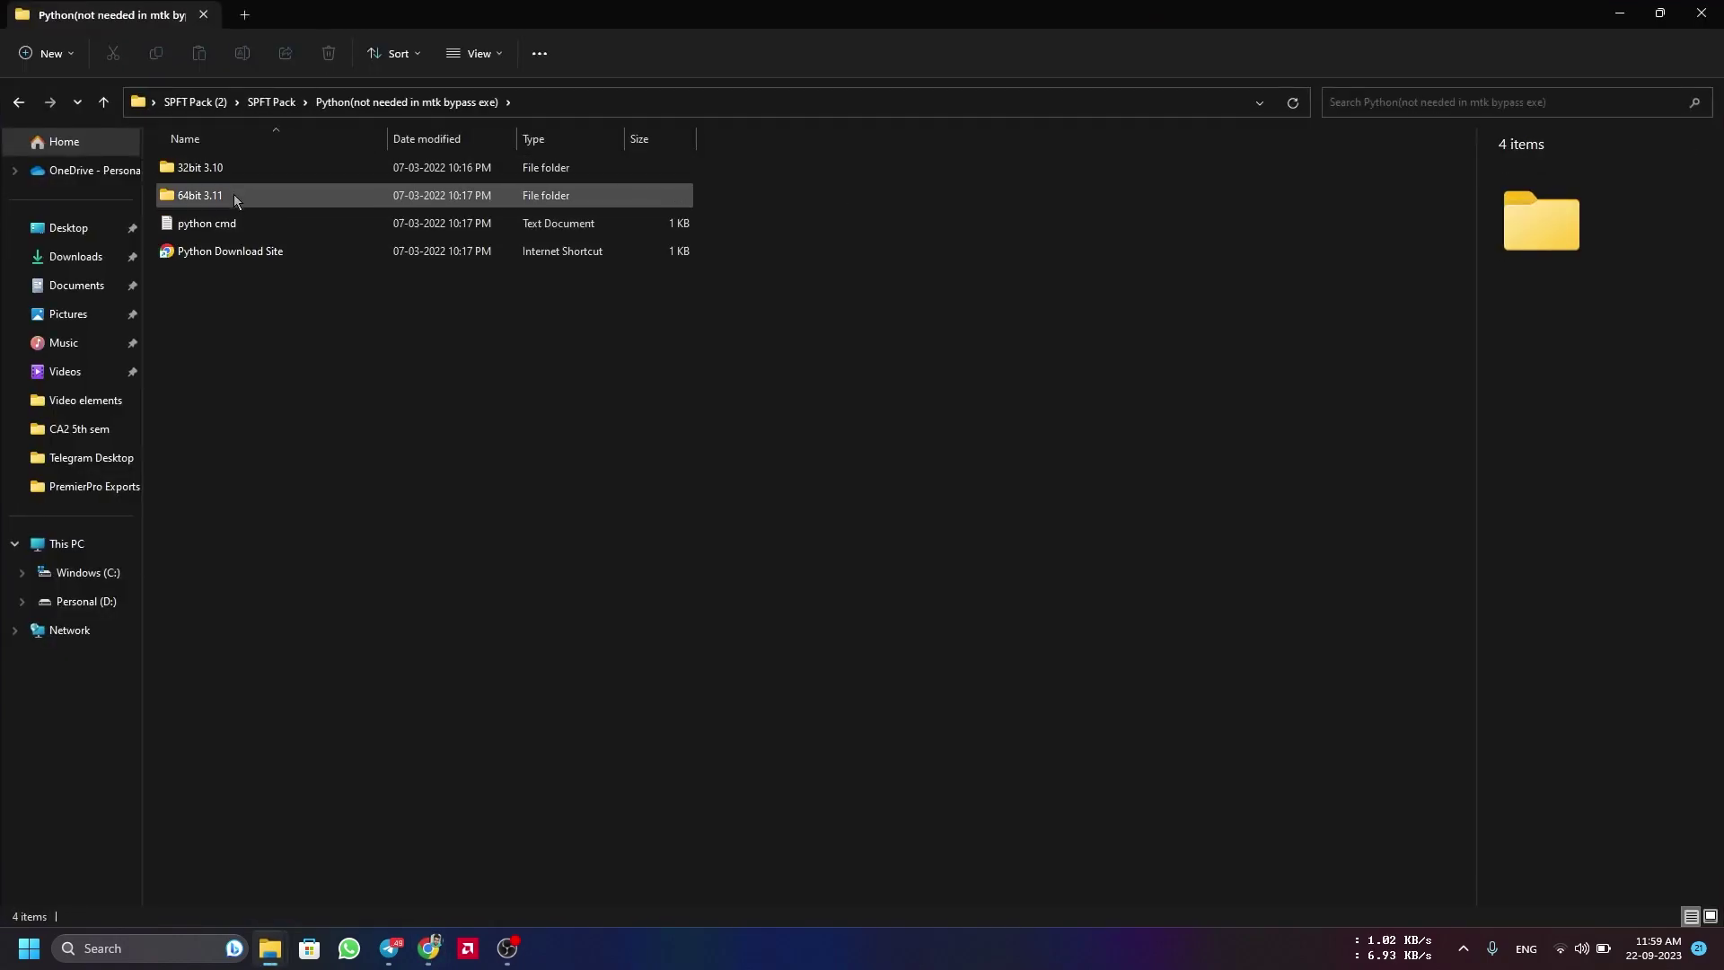
{"action": "double_click", "coordinate": [233, 194]}
{"action": "double_click", "coordinate": [233, 168]}
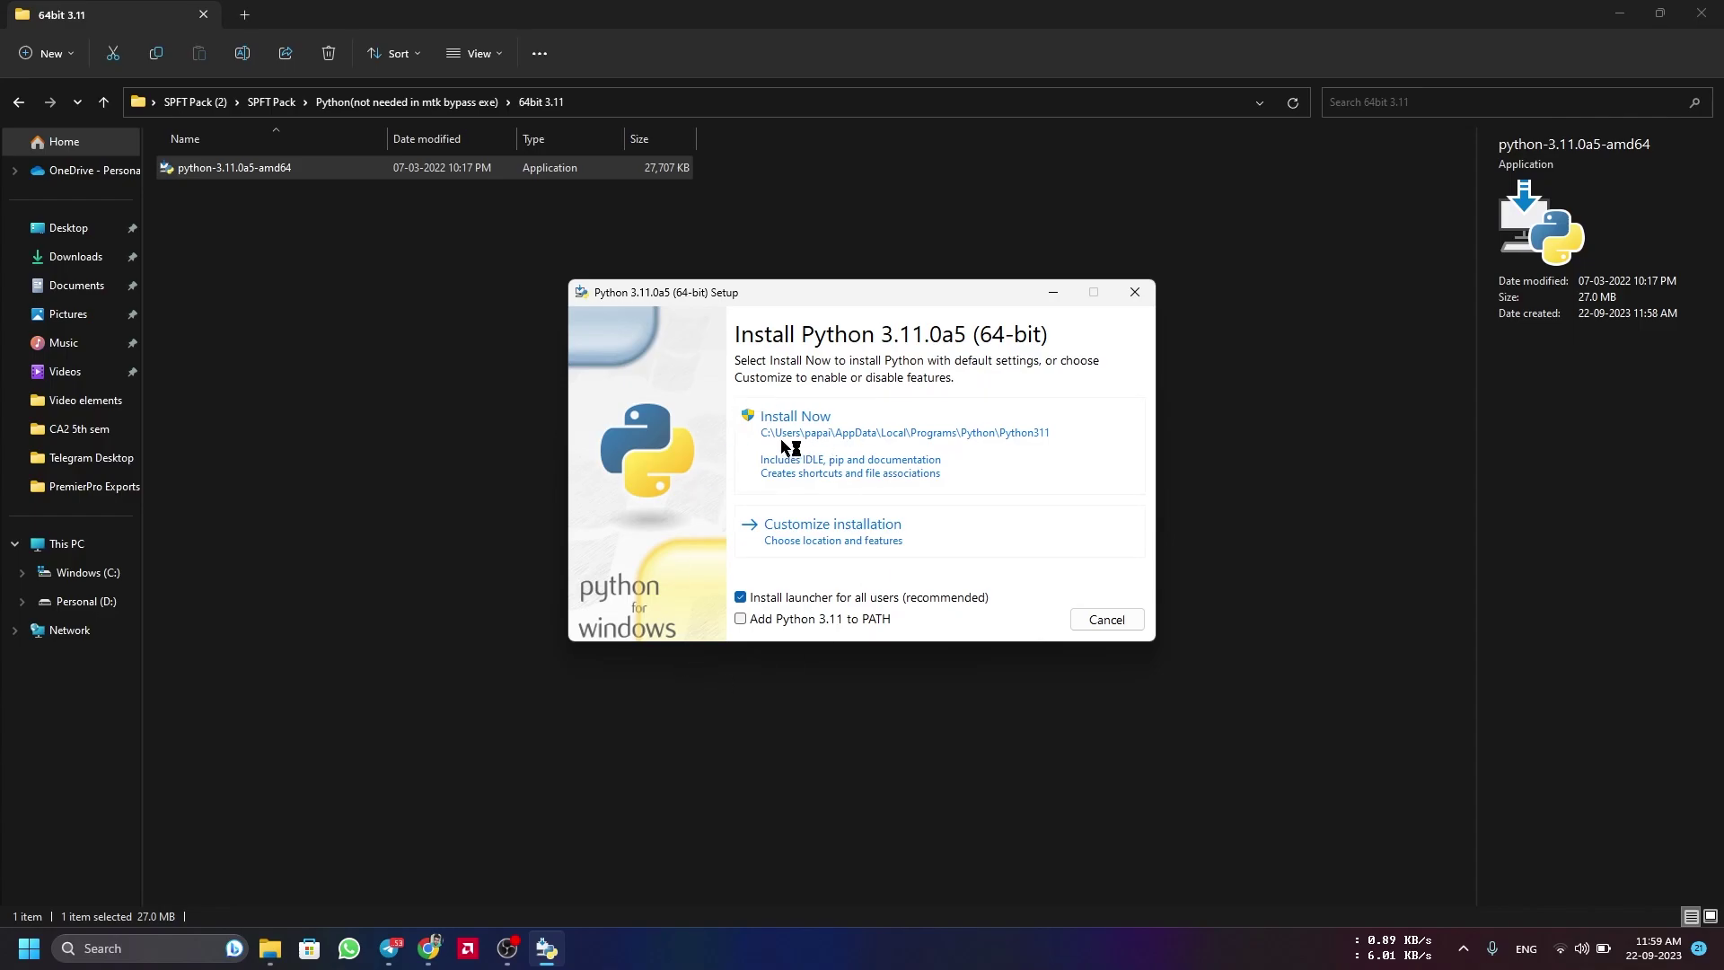
Install Python 3.11 with defaults and Add Python 3.11 to PATH ticked, then return to the guide.
{"action": "left_click", "coordinate": [741, 620]}
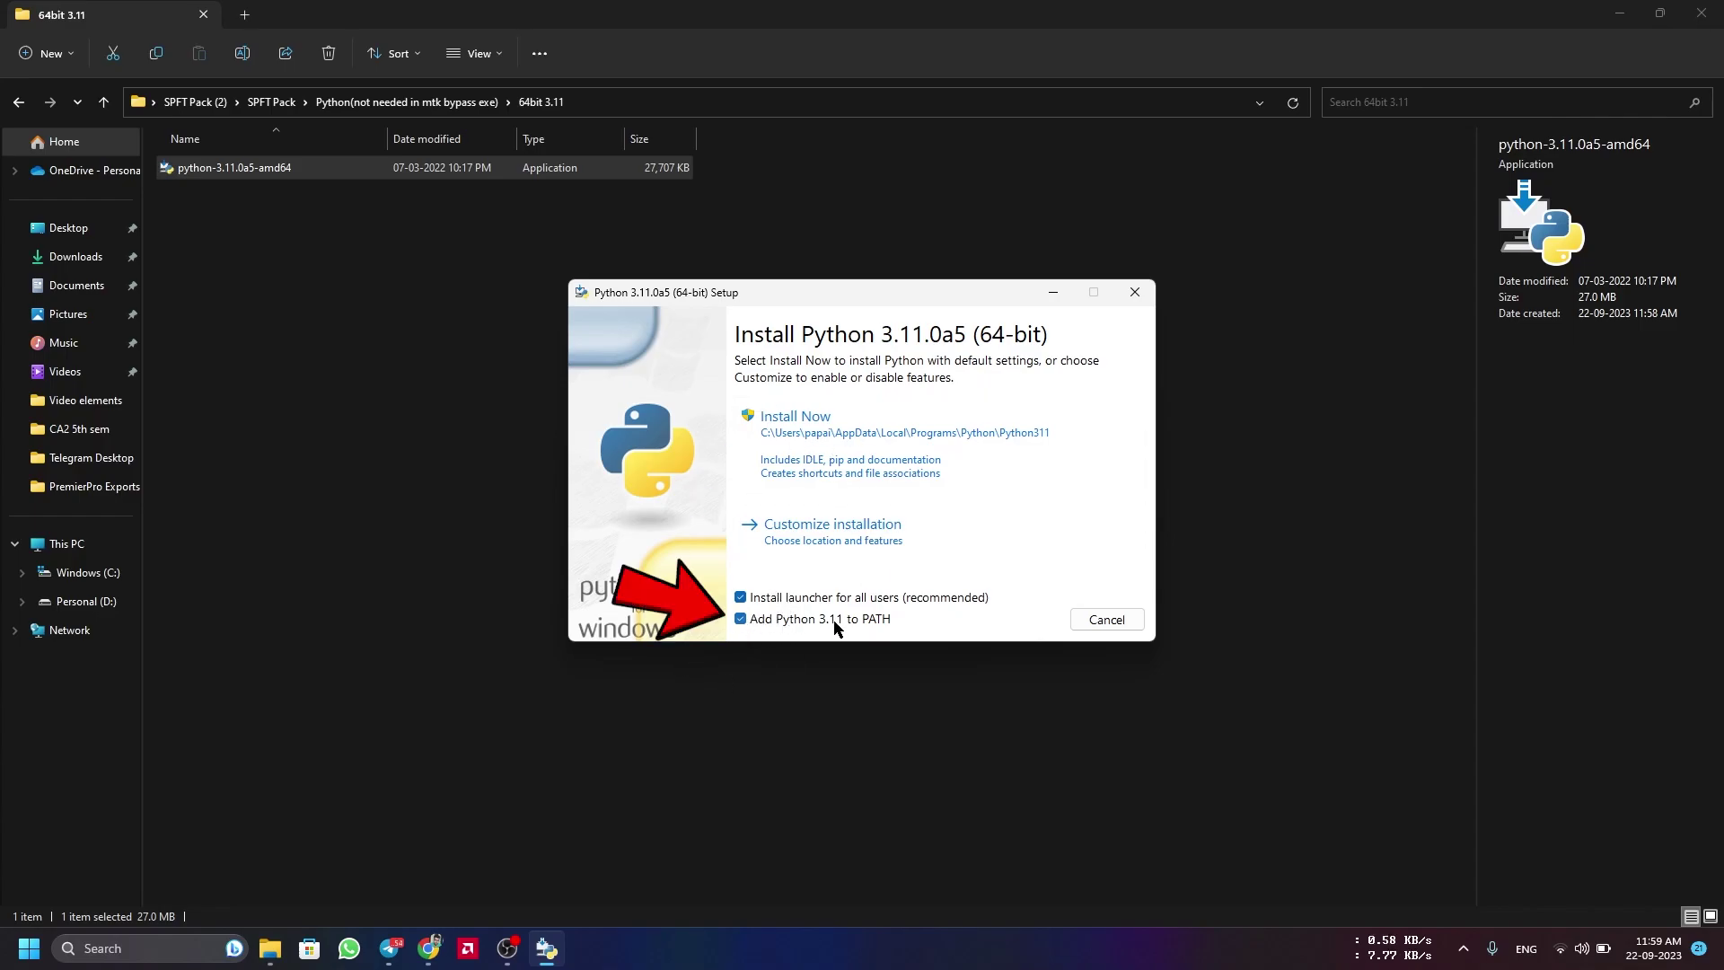
{"action": "left_click", "coordinate": [806, 464]}
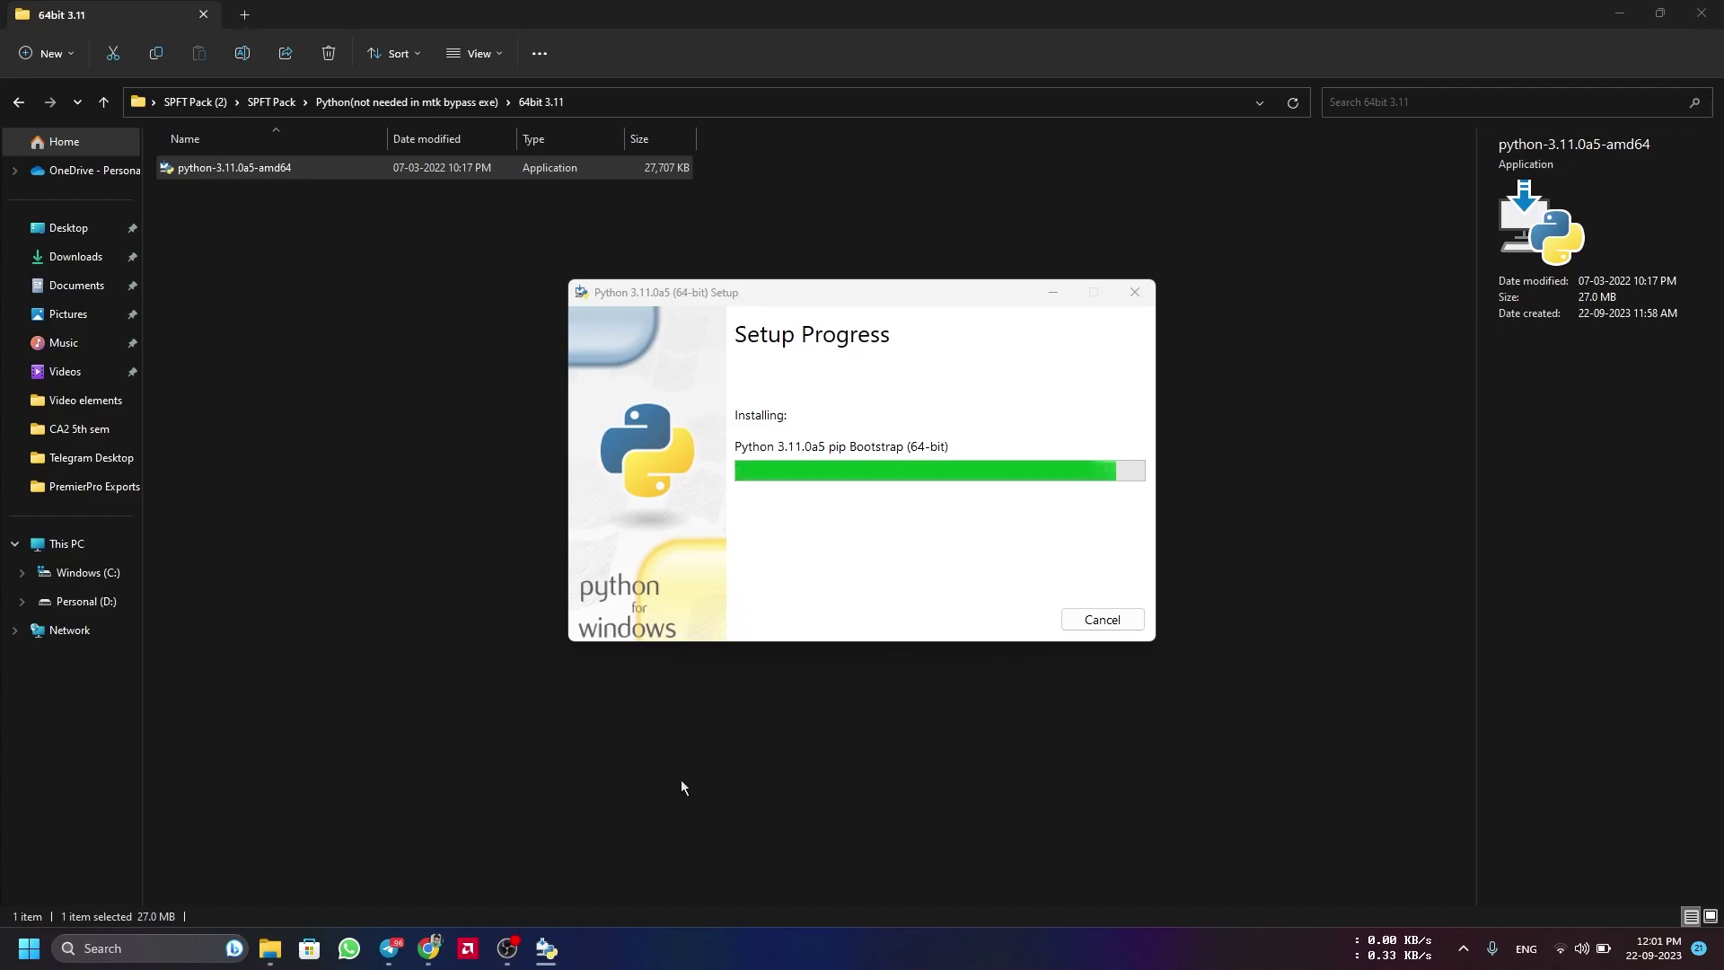
{"action": "left_click", "coordinate": [616, 781]}
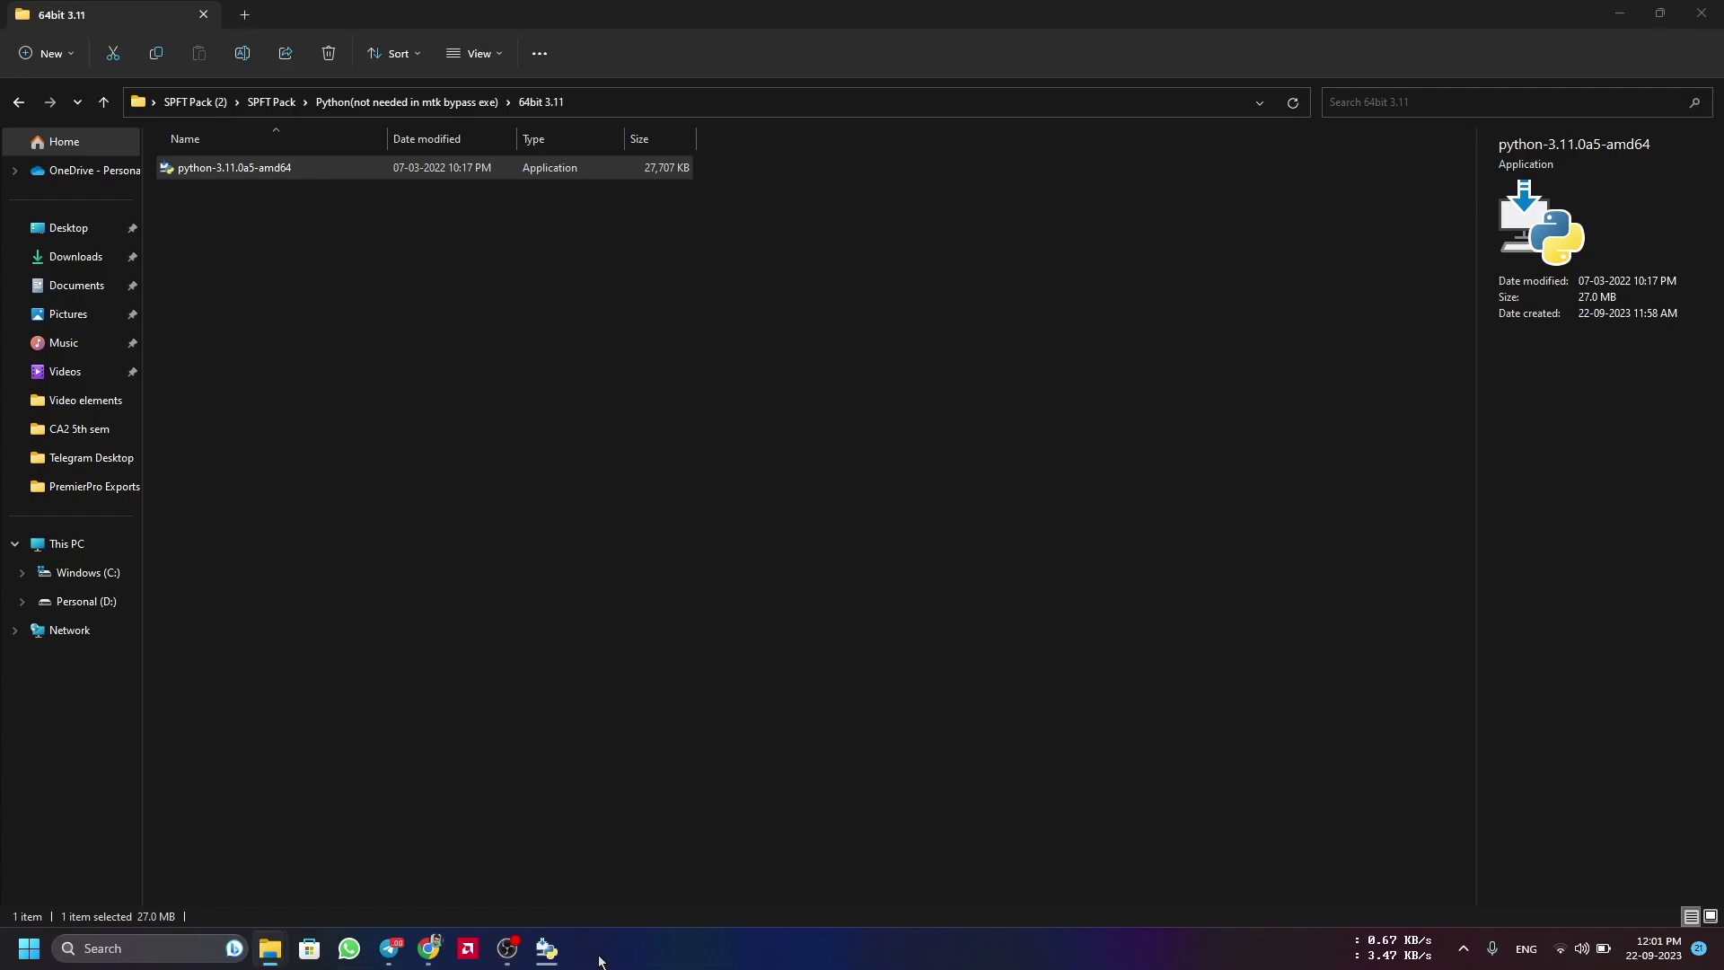
{"action": "left_click", "coordinate": [429, 948]}
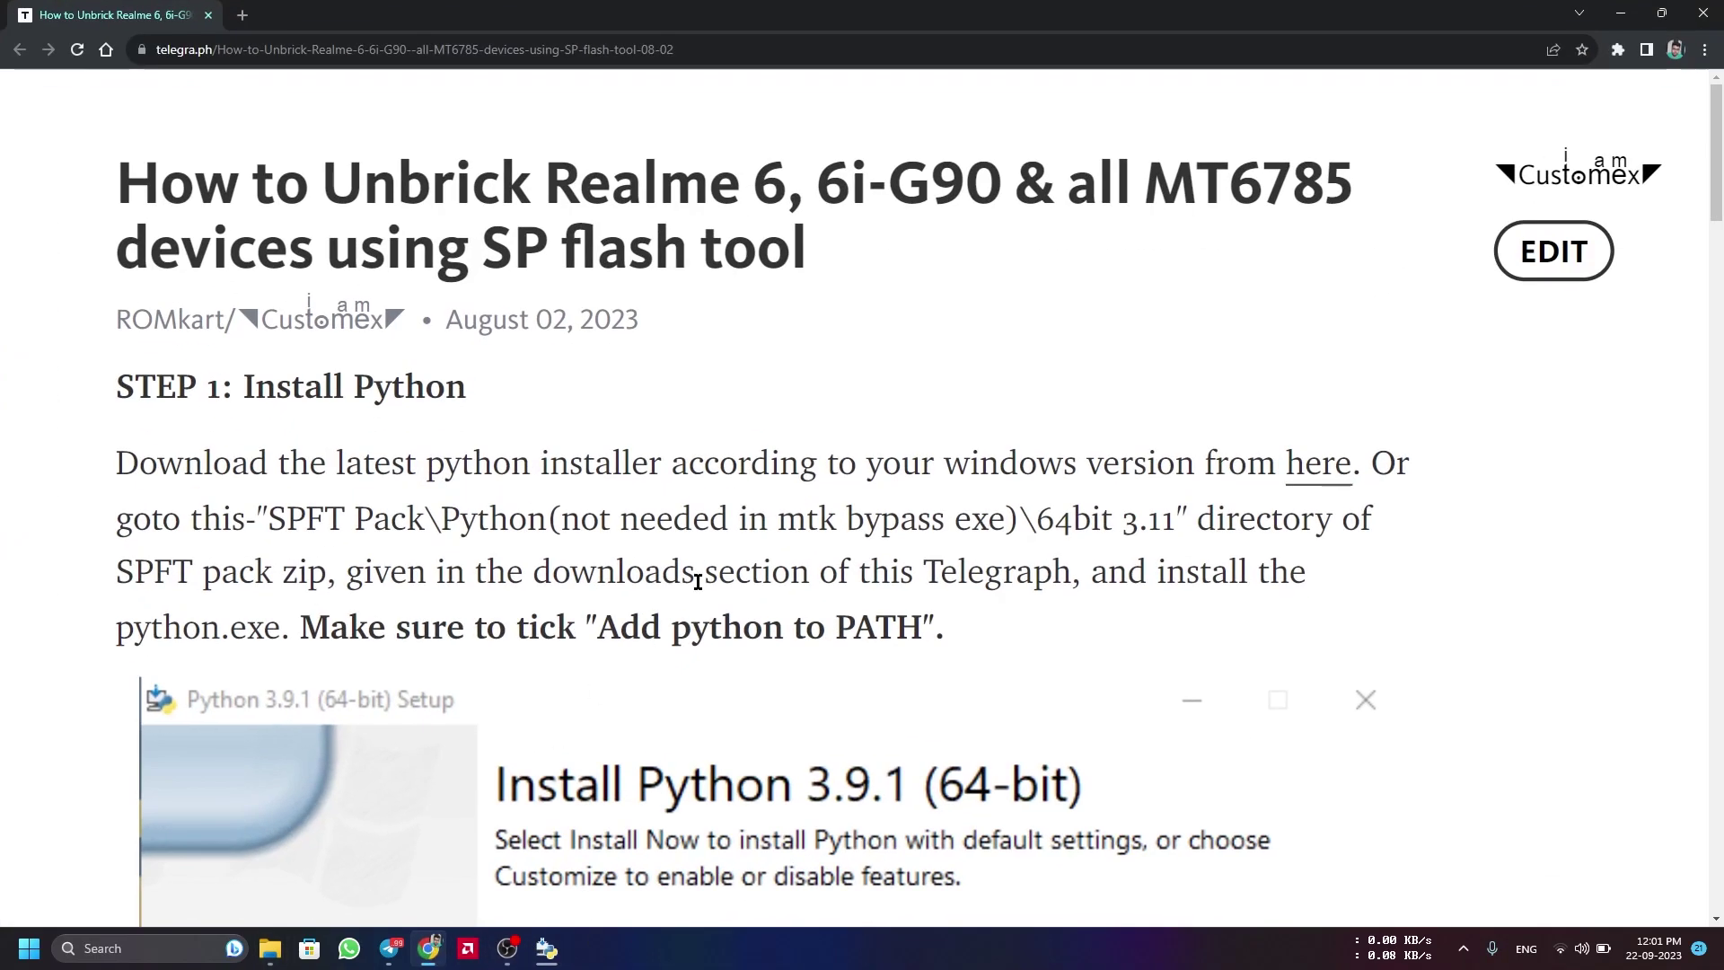
Select the guide's Step 2 command 'pip install pyusb pyserial json5'.
{"action": "scroll", "coordinate": [698, 581], "scroll_direction": "down", "scroll_amount": 12}
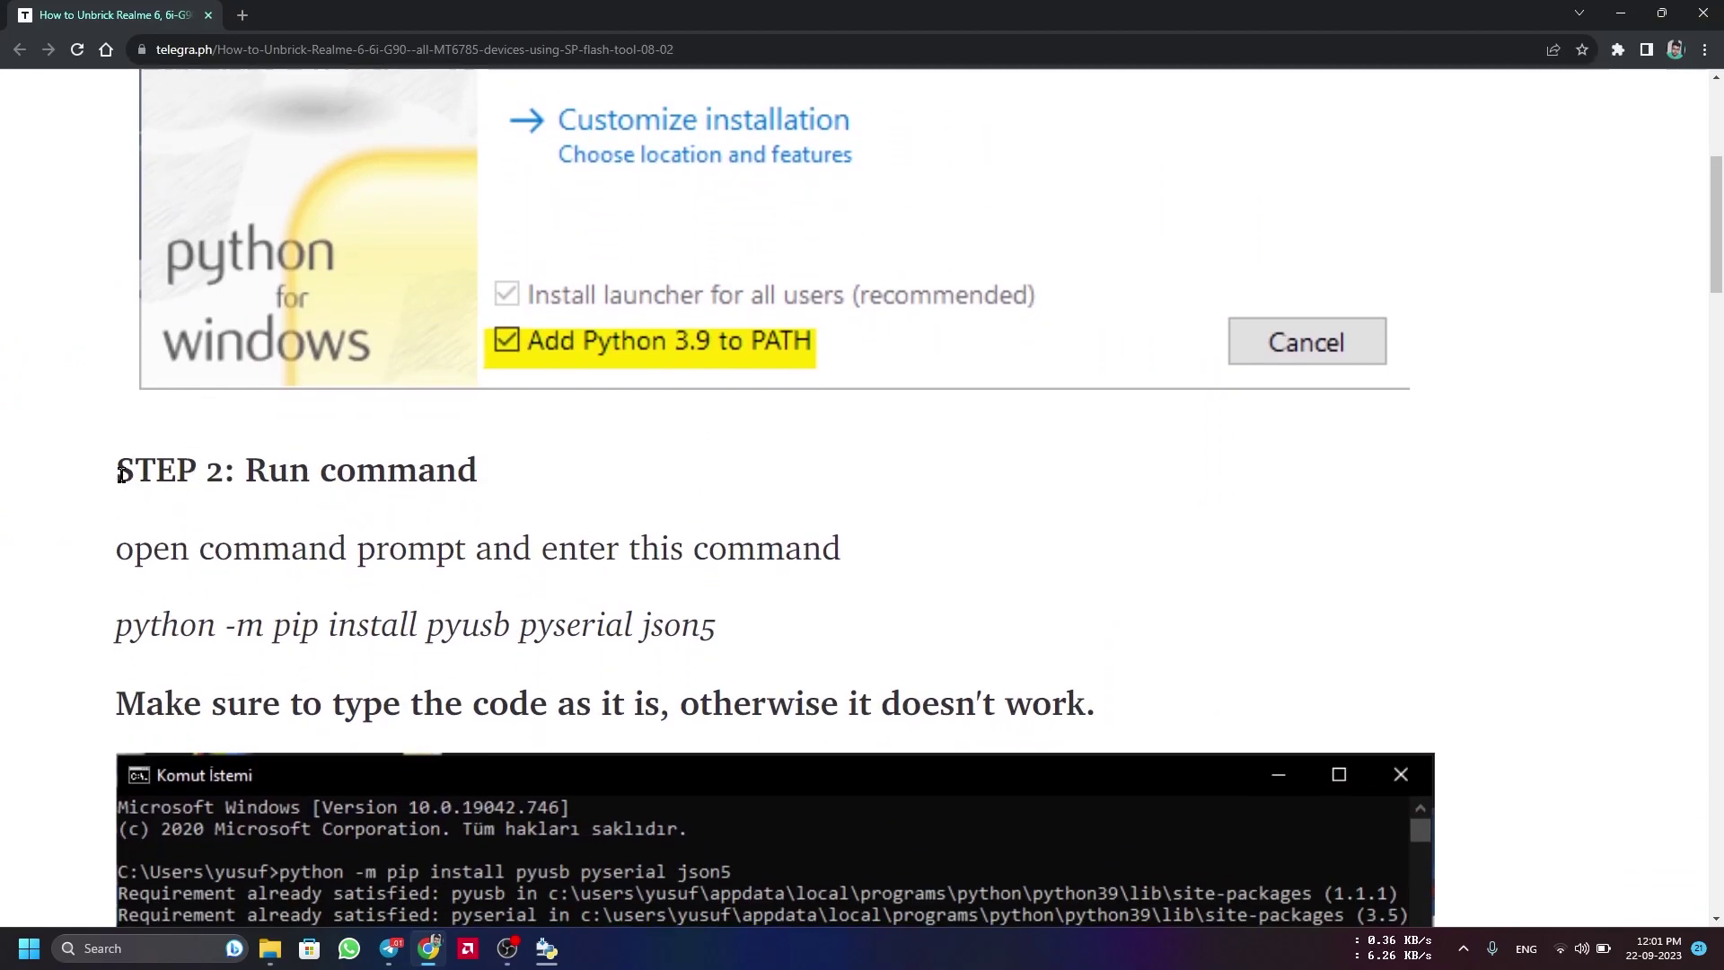
{"action": "left_click_drag", "start_coordinate": [120, 471], "coordinate": [250, 471]}
{"action": "left_click", "coordinate": [130, 625]}
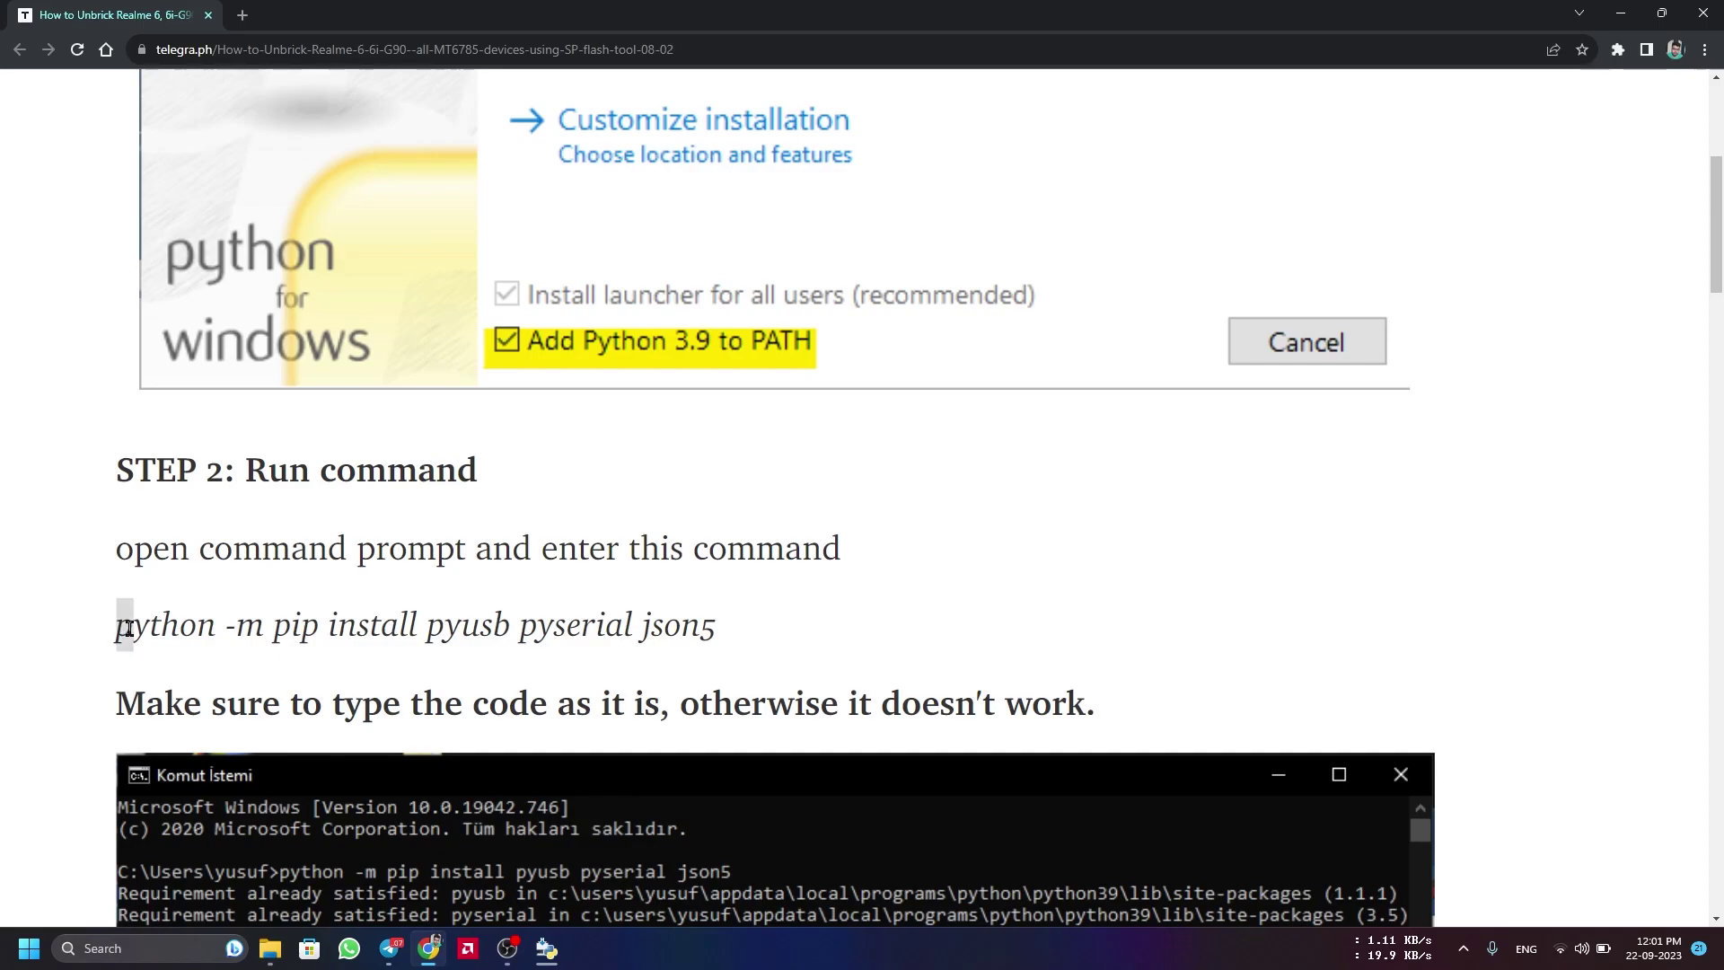
{"action": "left_click_drag", "start_coordinate": [117, 620], "coordinate": [400, 656]}
{"action": "key", "text": "super+c"}
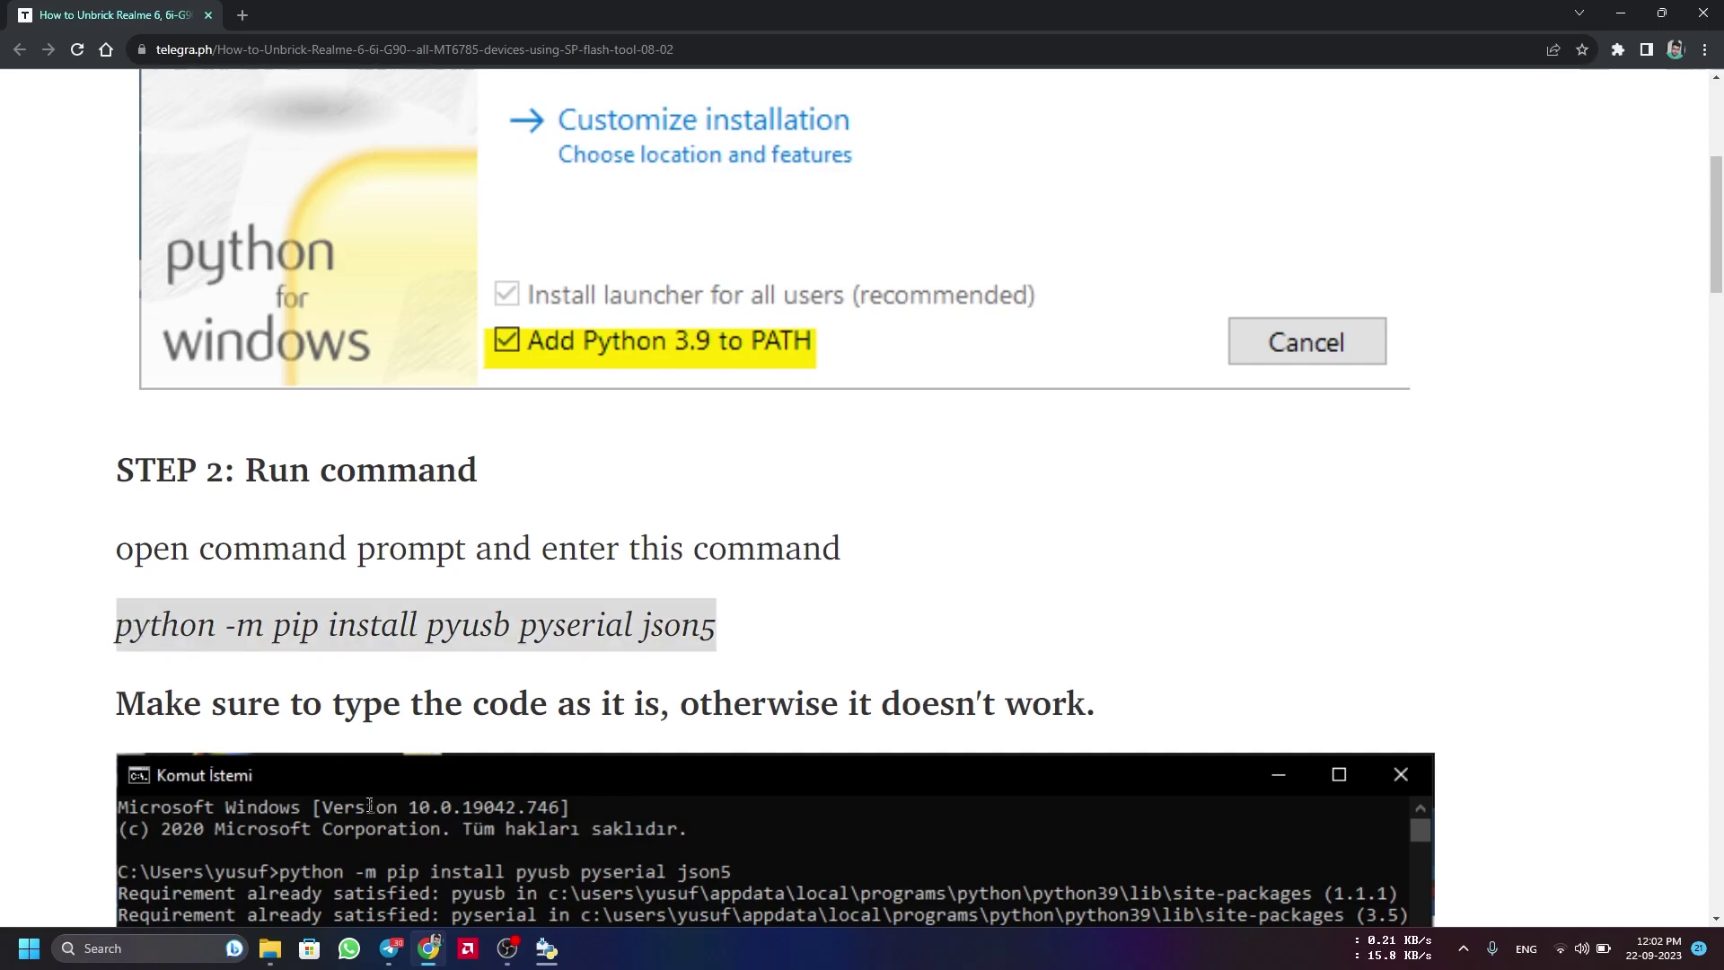
Start an administrator Command Prompt and copy the selected pip command.
{"action": "key", "text": "super+s"}
{"action": "type", "text": "cmd"}
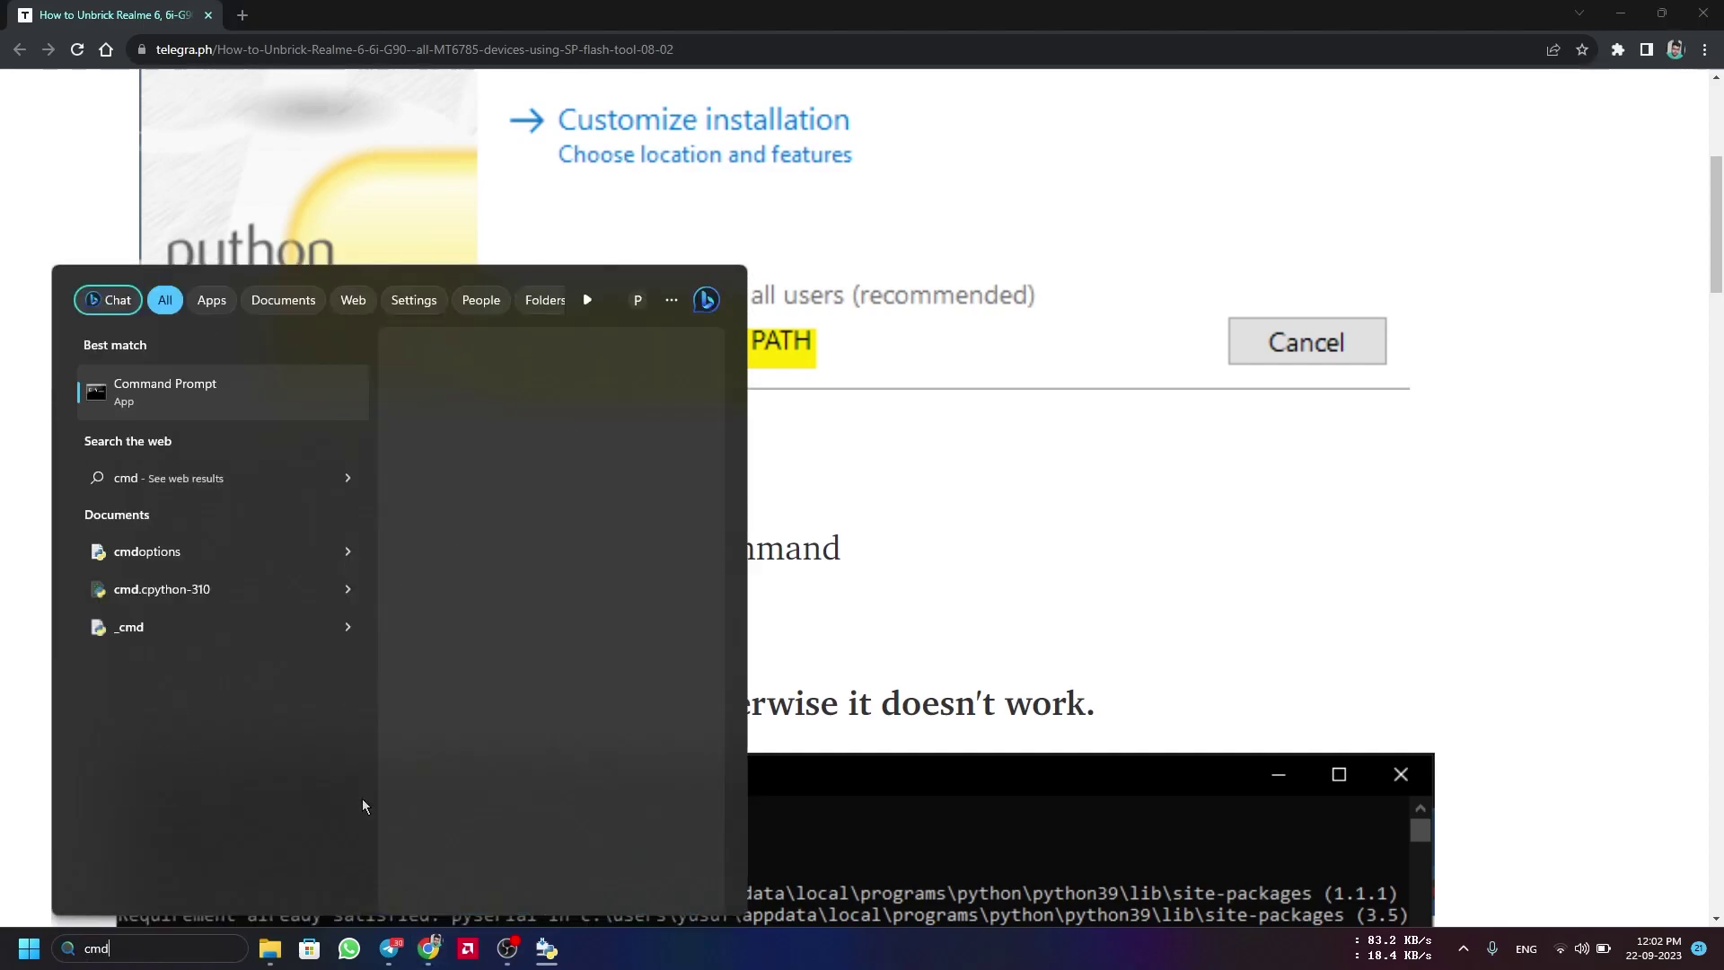
{"action": "left_click", "coordinate": [500, 549]}
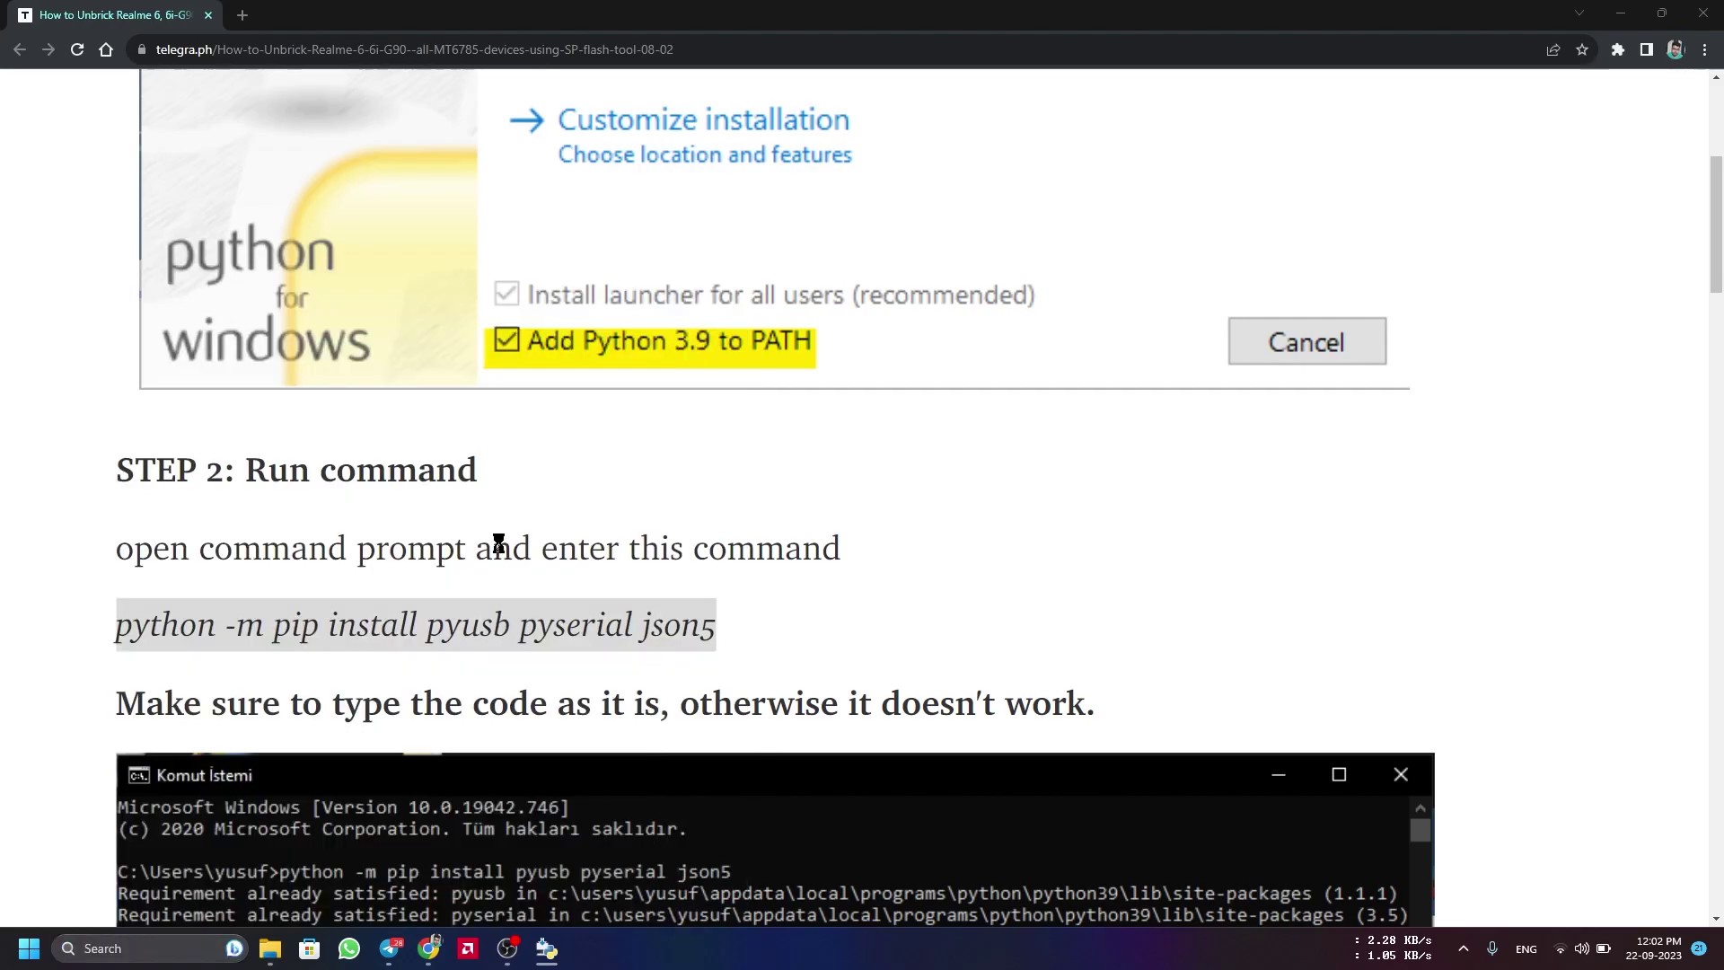
{"action": "right_click", "coordinate": [403, 610]}
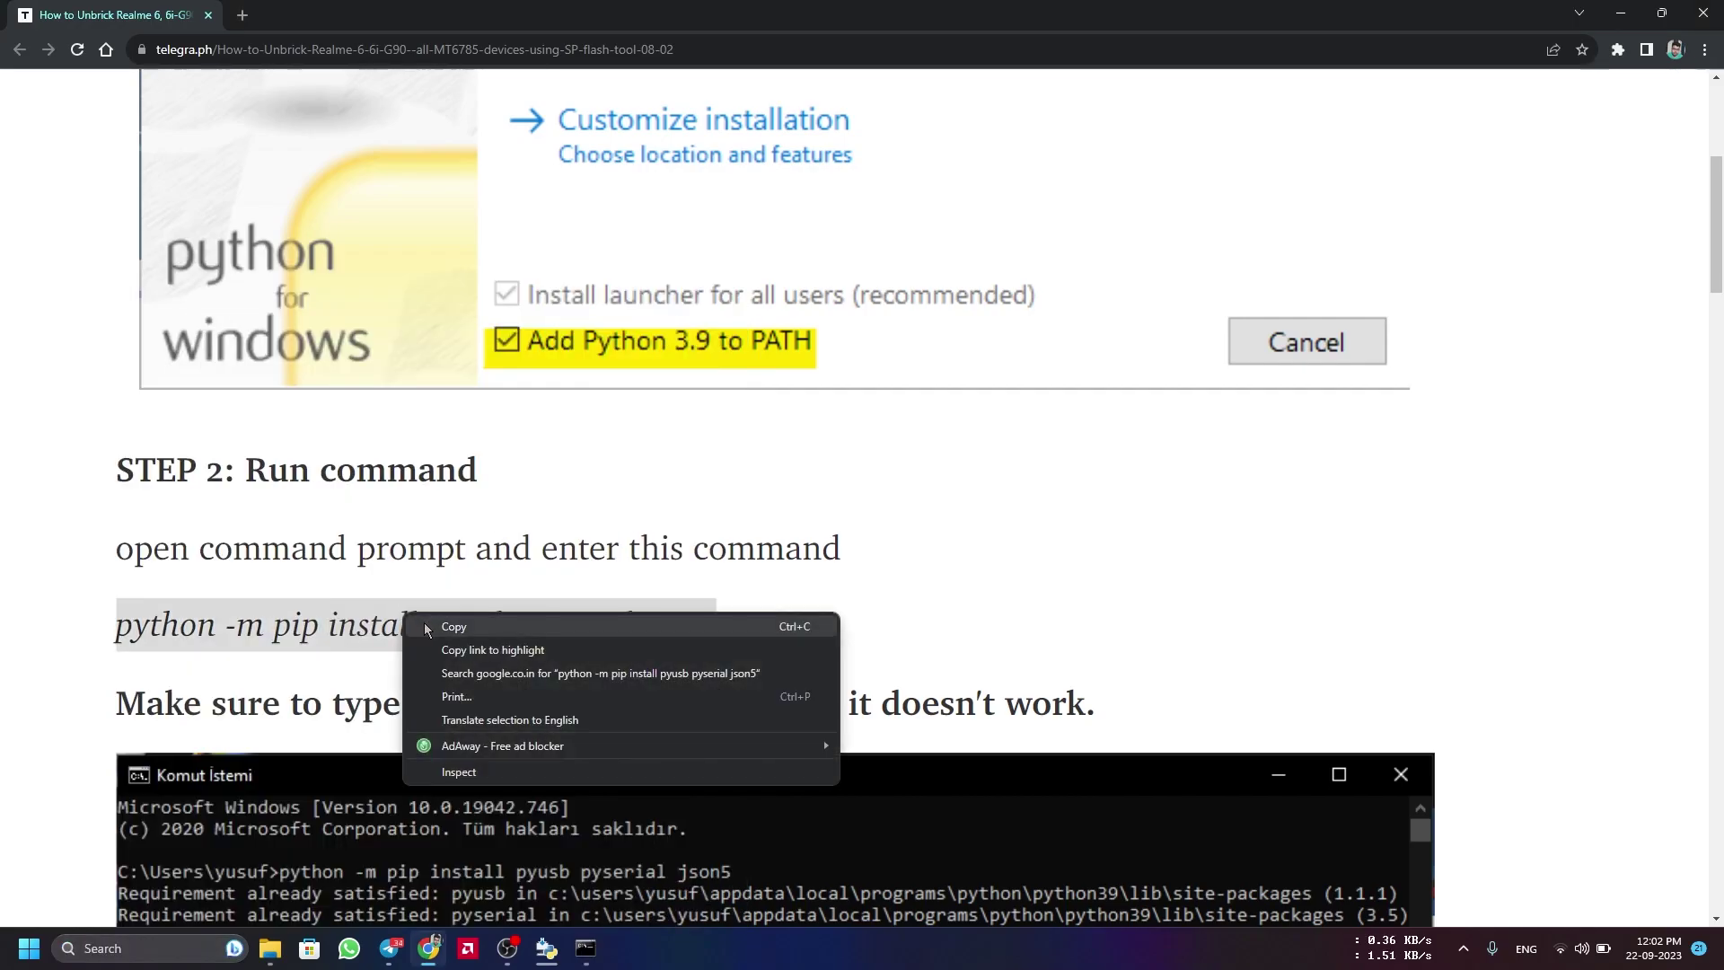
{"action": "left_click", "coordinate": [425, 622]}
Paste and run the pip command, confirming json5 0.9.14, pyserial 3.5 and pyusb 1.2.1 installed.
{"action": "left_click", "coordinate": [584, 950]}
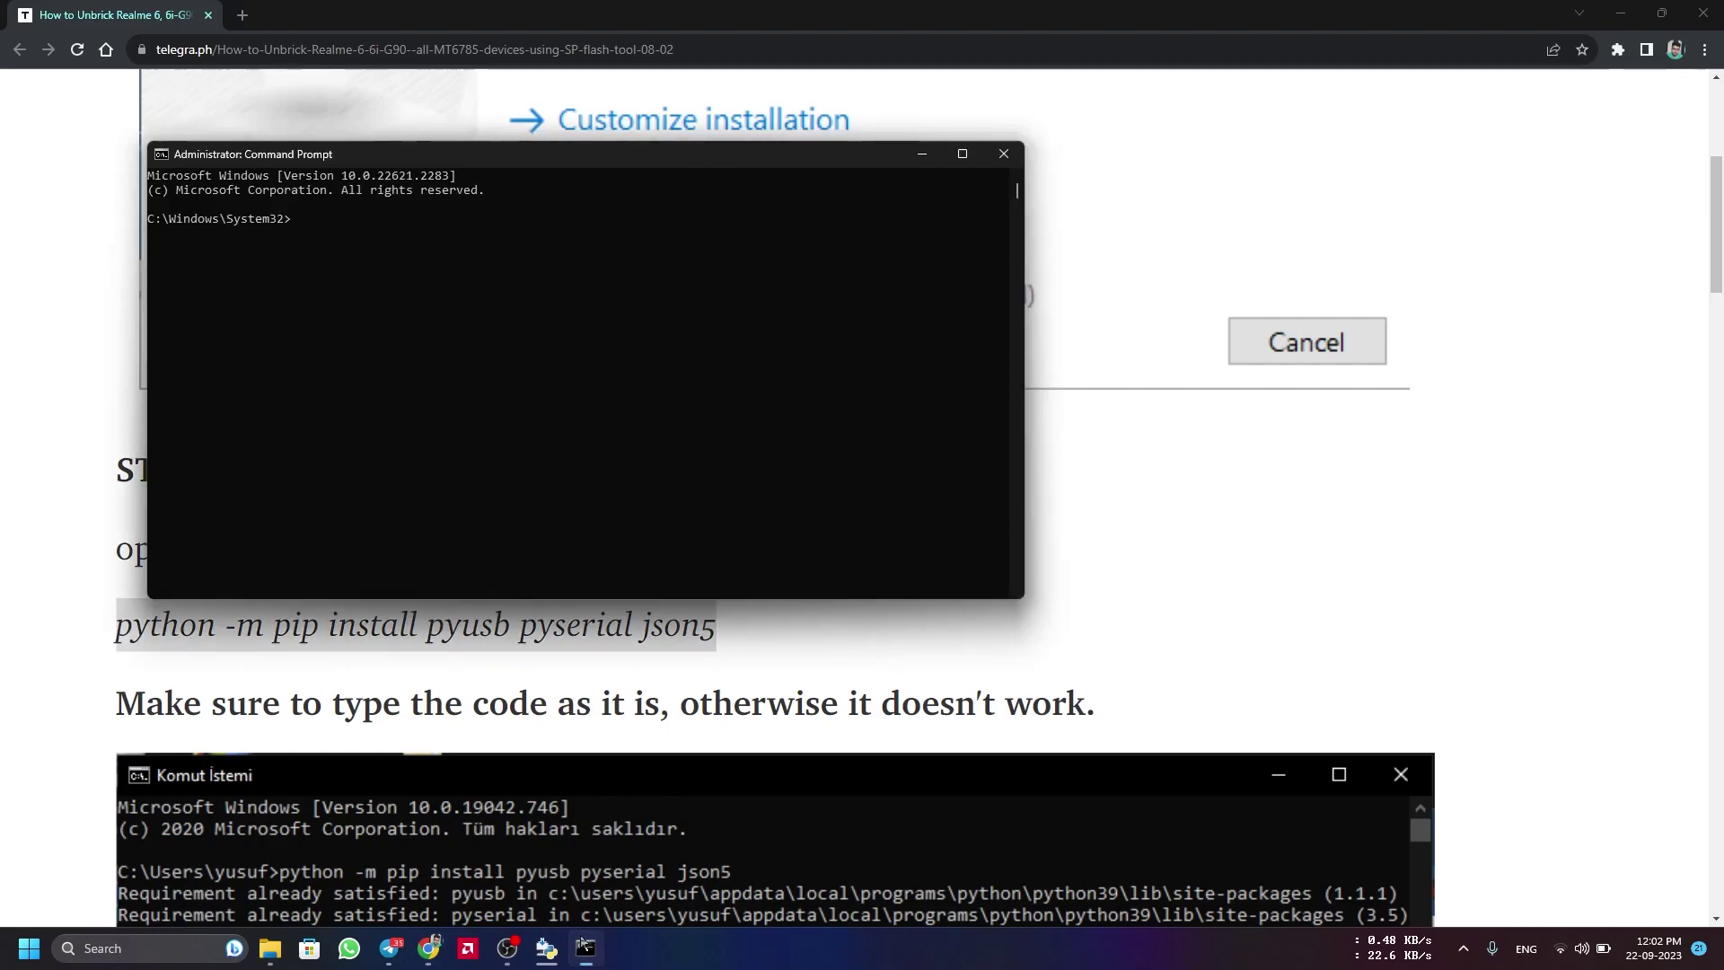
{"action": "key", "text": "super+v"}
{"action": "left_click", "coordinate": [436, 453]}
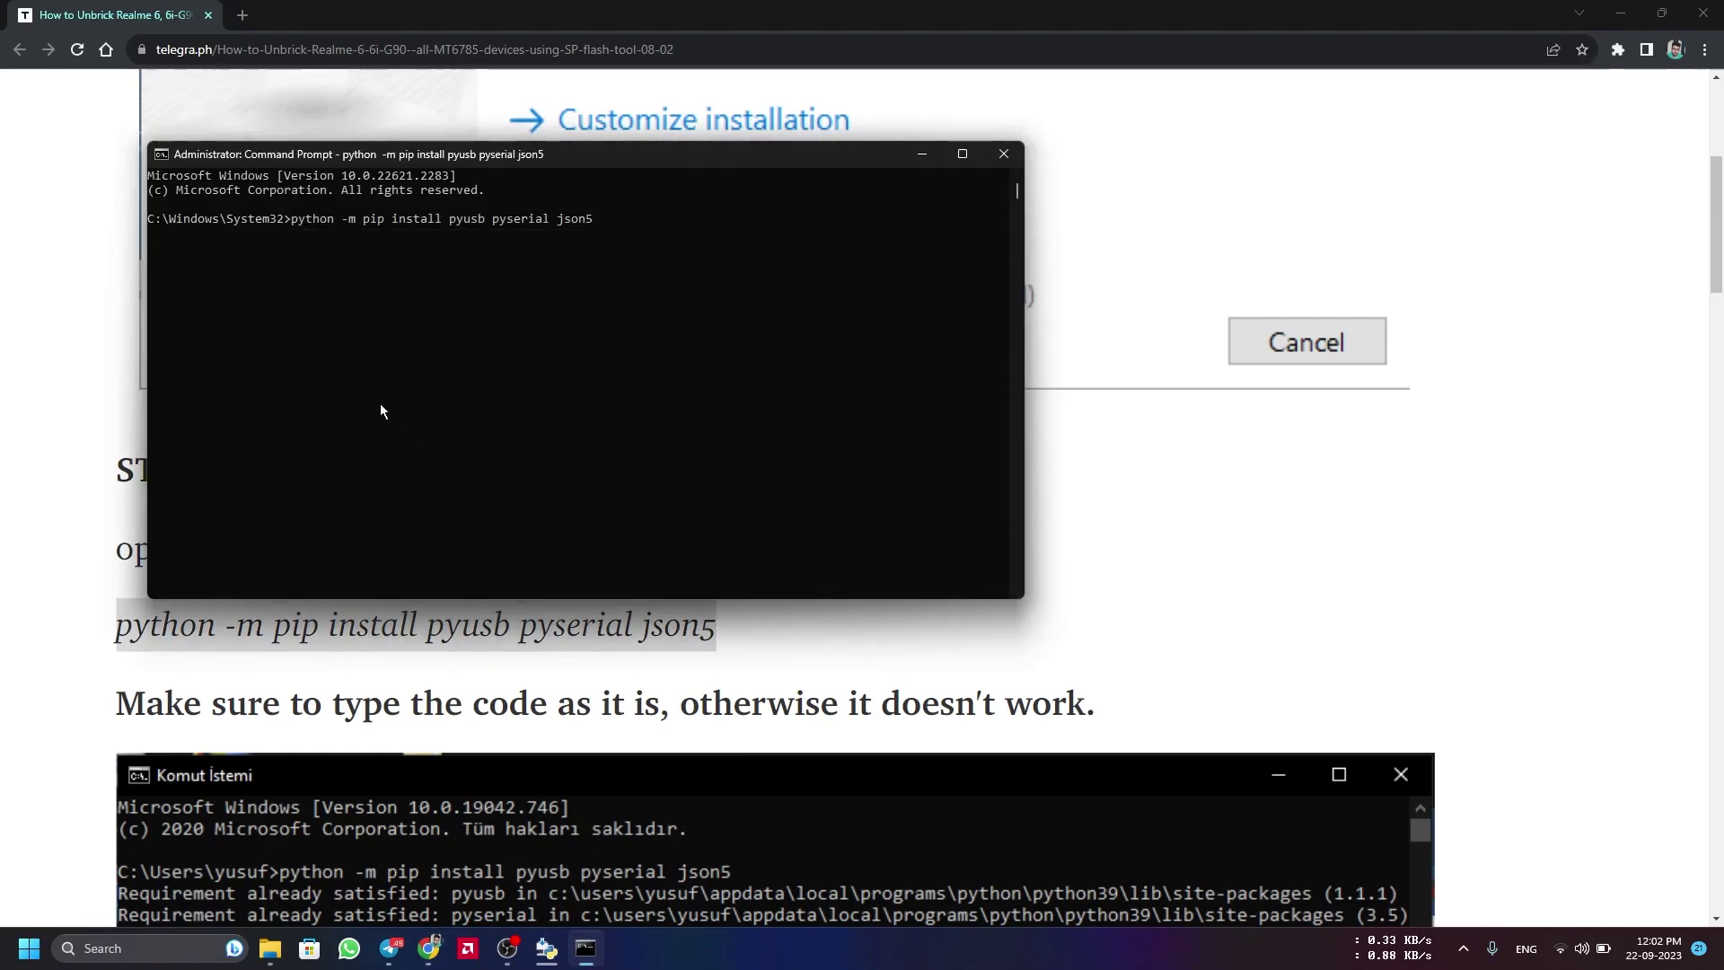
{"action": "left_click", "coordinate": [616, 218]}
{"action": "right_click", "coordinate": [613, 219]}
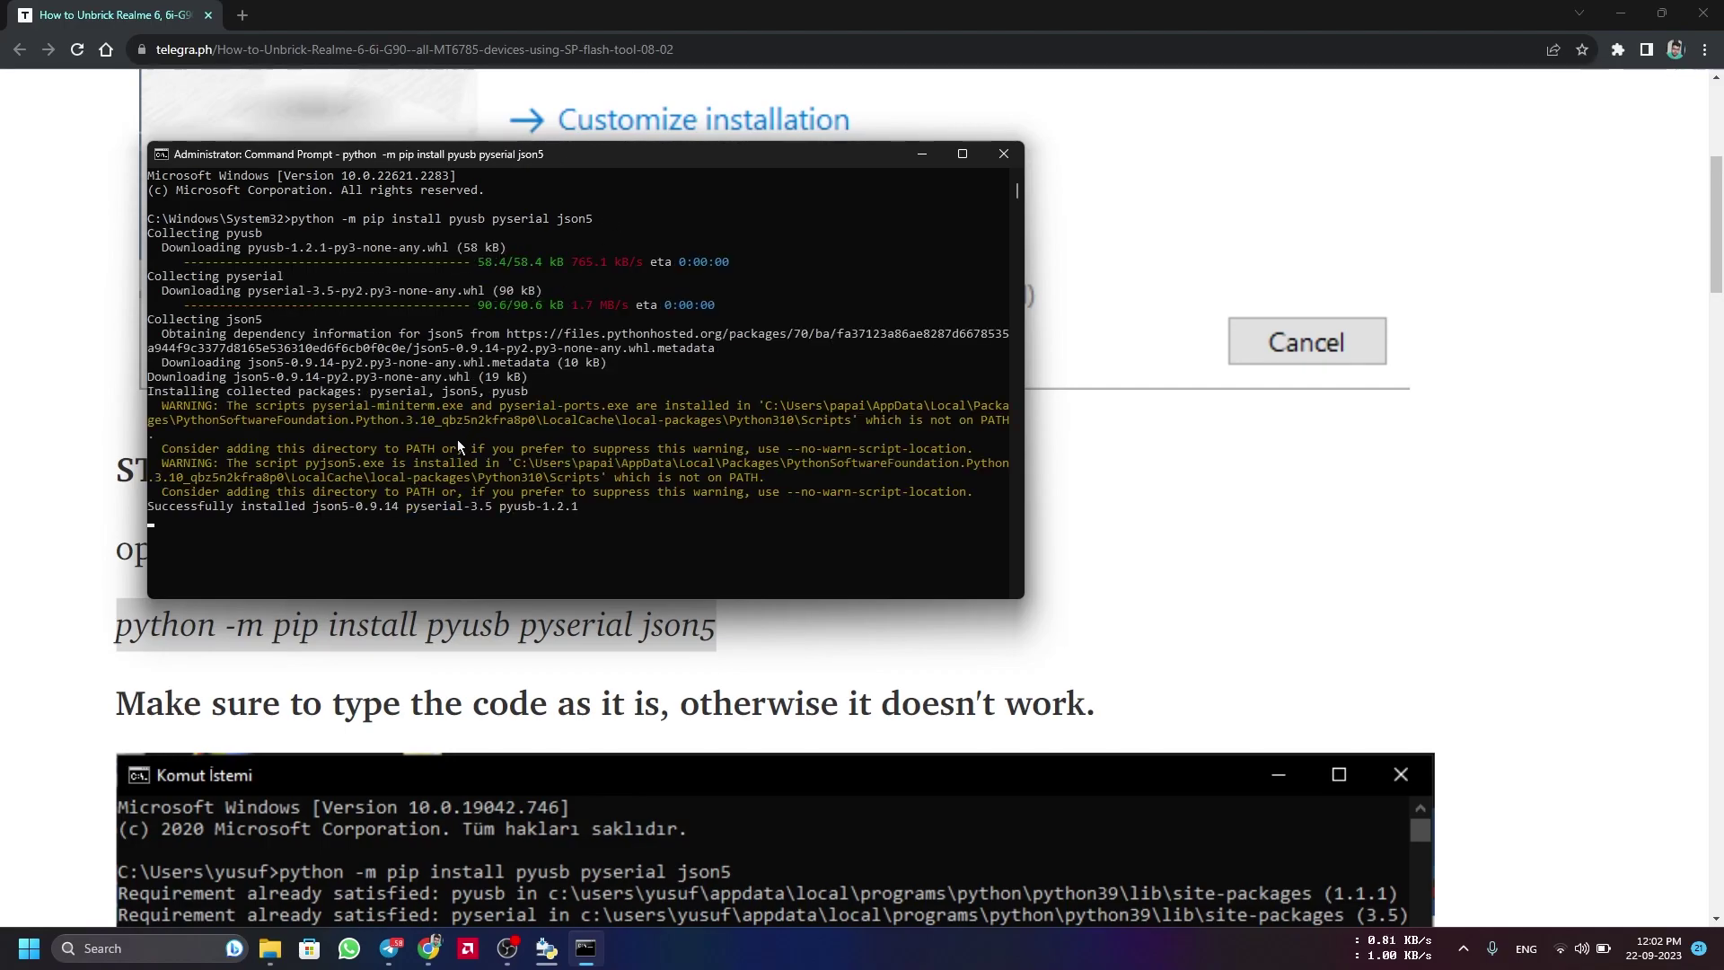
{"action": "left_click", "coordinate": [151, 506]}
{"action": "left_click_drag", "start_coordinate": [155, 506], "coordinate": [601, 512]}
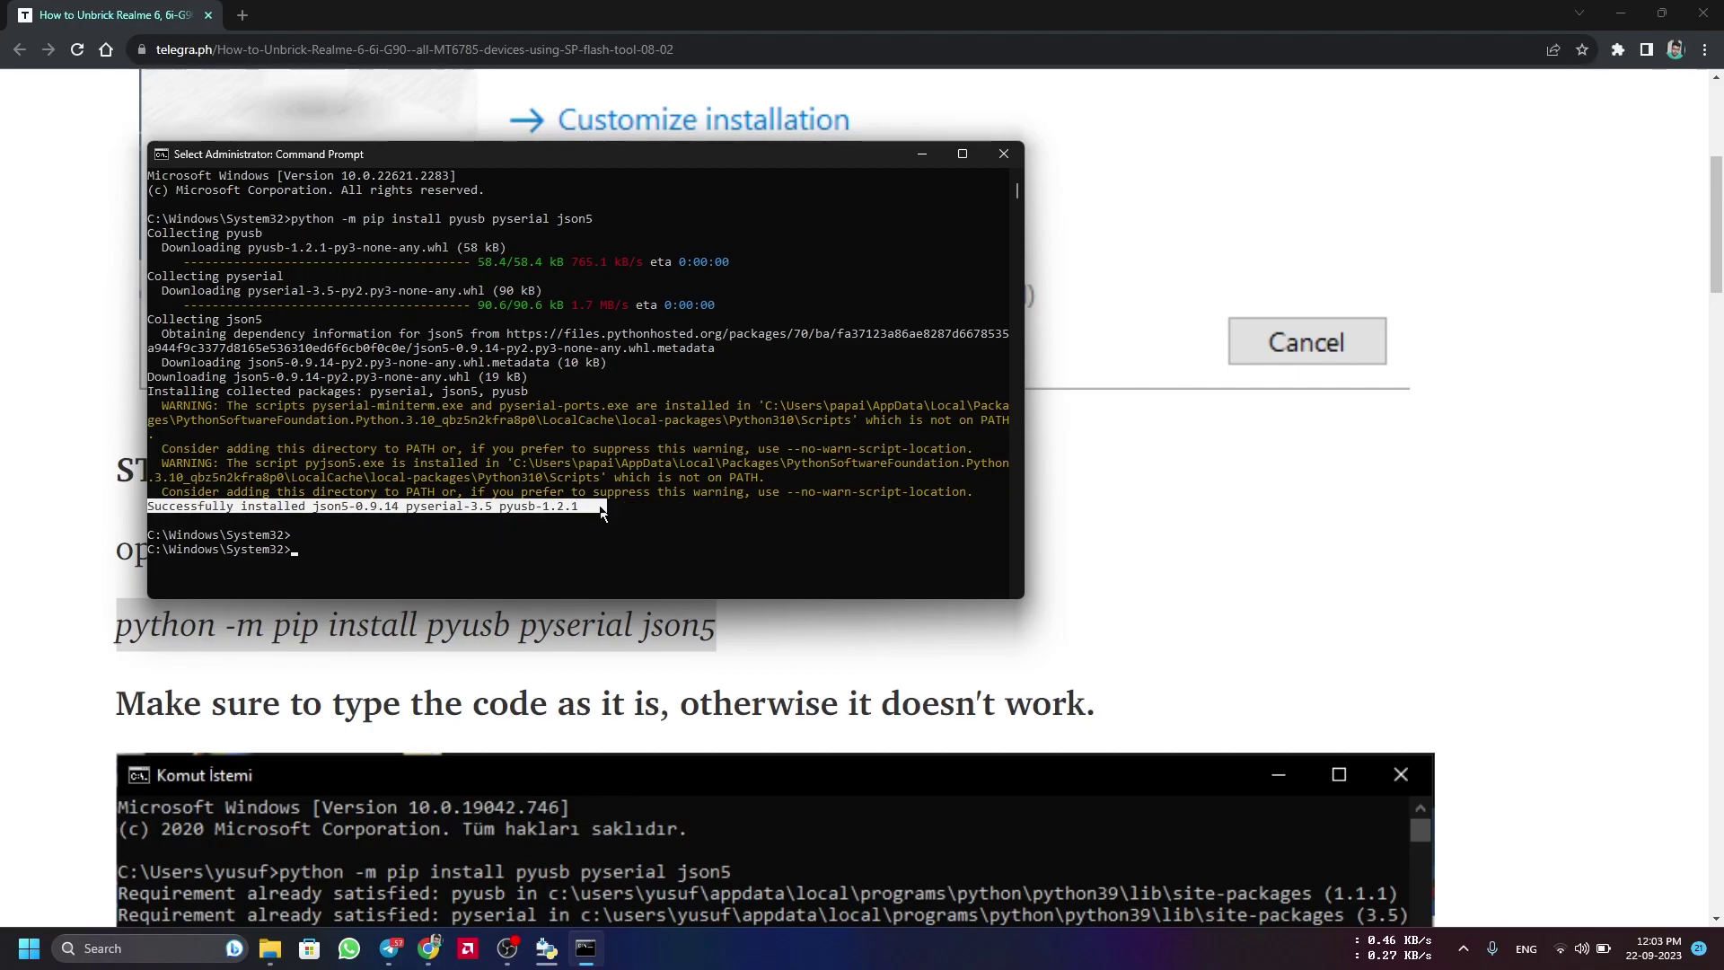
{"action": "left_click_drag", "start_coordinate": [593, 223], "coordinate": [552, 224]}
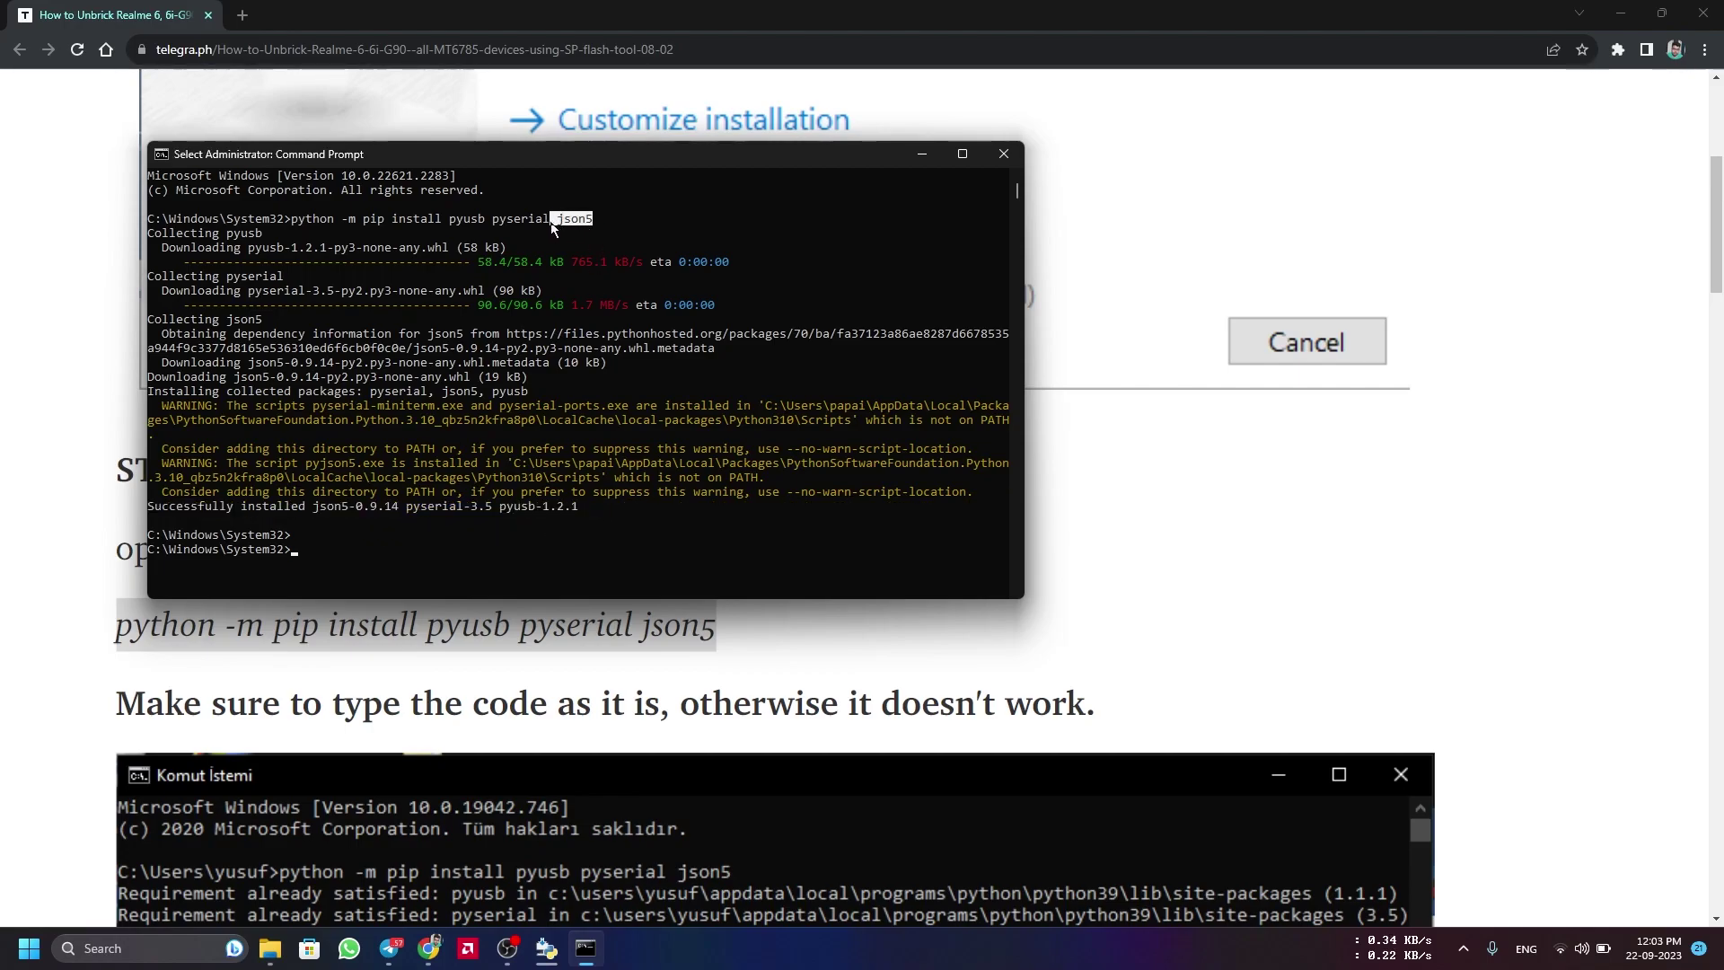
Minimize Command Prompt and review the guide's type-the-code-exactly warning before Step 3.
{"action": "left_click", "coordinate": [585, 948]}
{"action": "scroll", "coordinate": [330, 715], "scroll_direction": "down", "scroll_amount": 6}
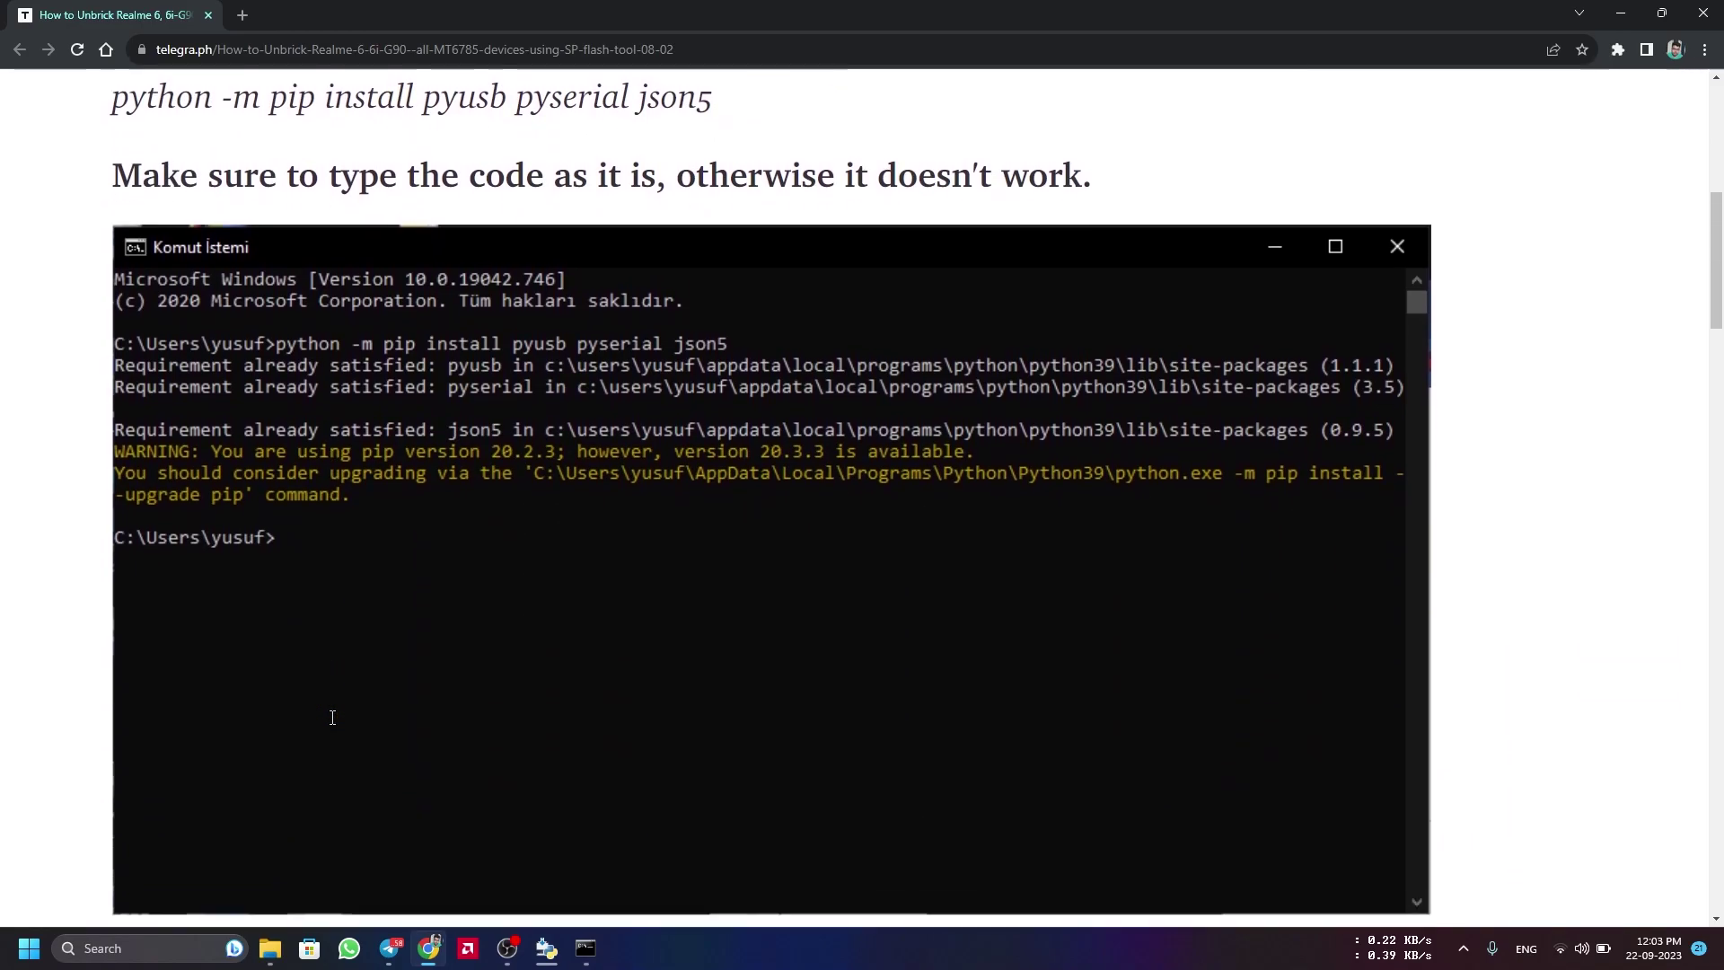
{"action": "scroll", "coordinate": [7, 202], "scroll_direction": "up", "scroll_amount": 1}
{"action": "left_click_drag", "start_coordinate": [112, 248], "coordinate": [768, 250]}
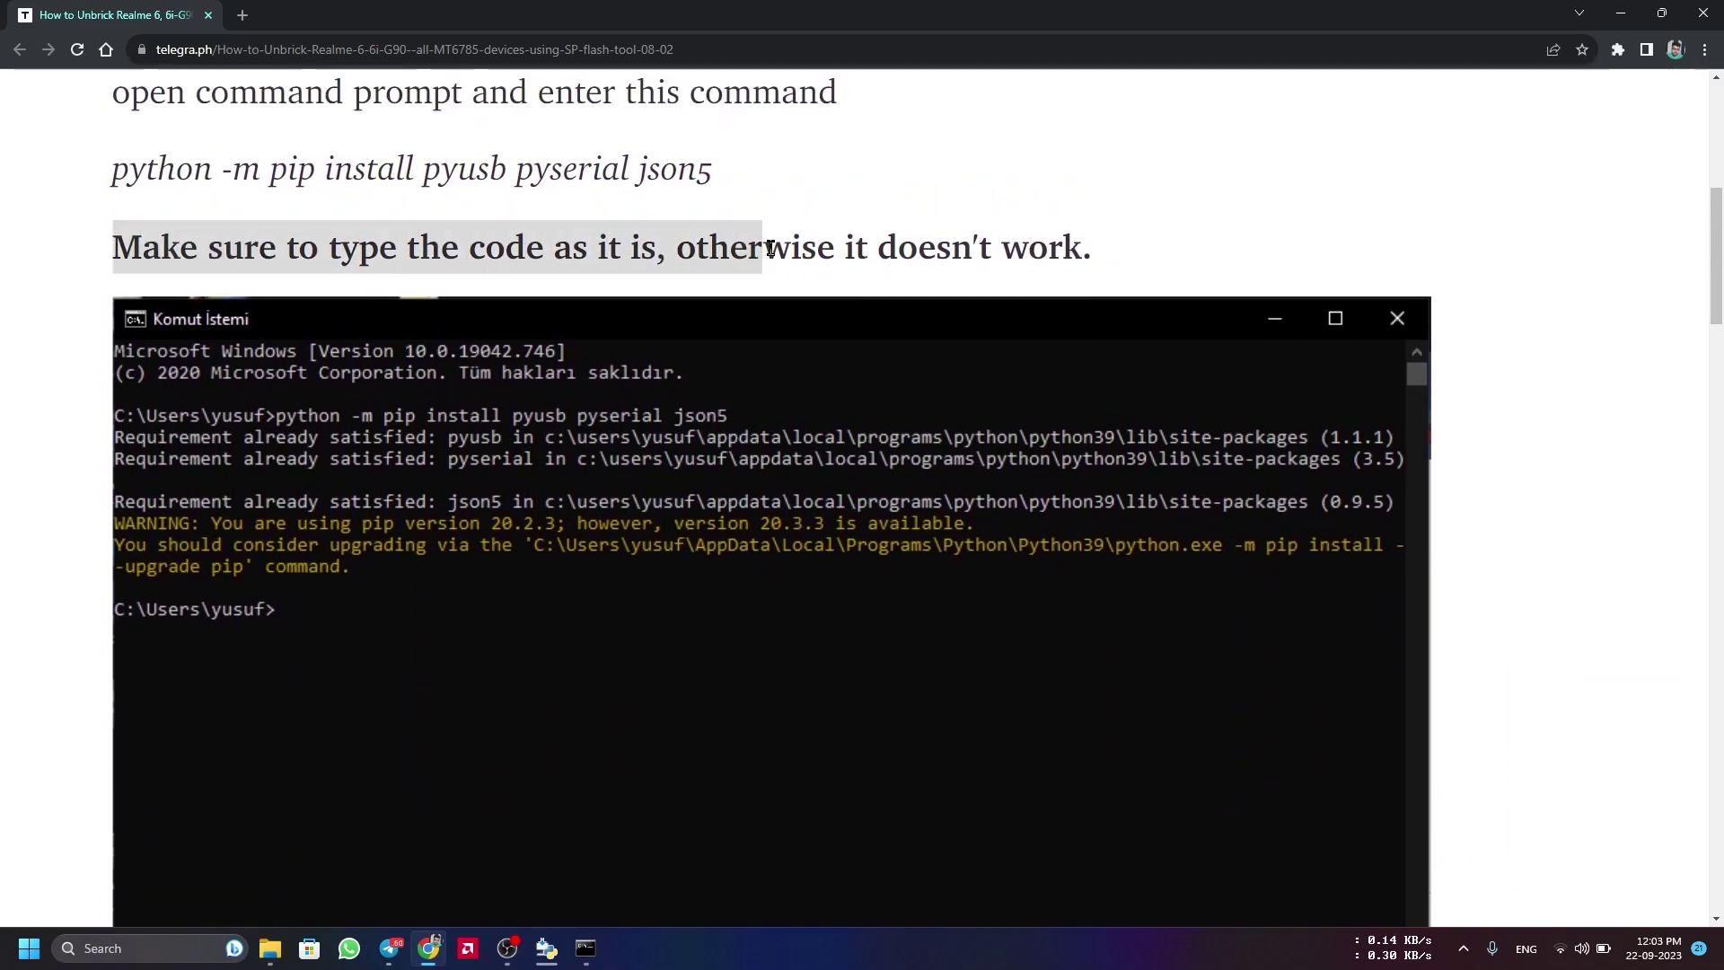
{"action": "left_click", "coordinate": [769, 249]}
{"action": "scroll", "coordinate": [714, 392], "scroll_direction": "down", "scroll_amount": 7}
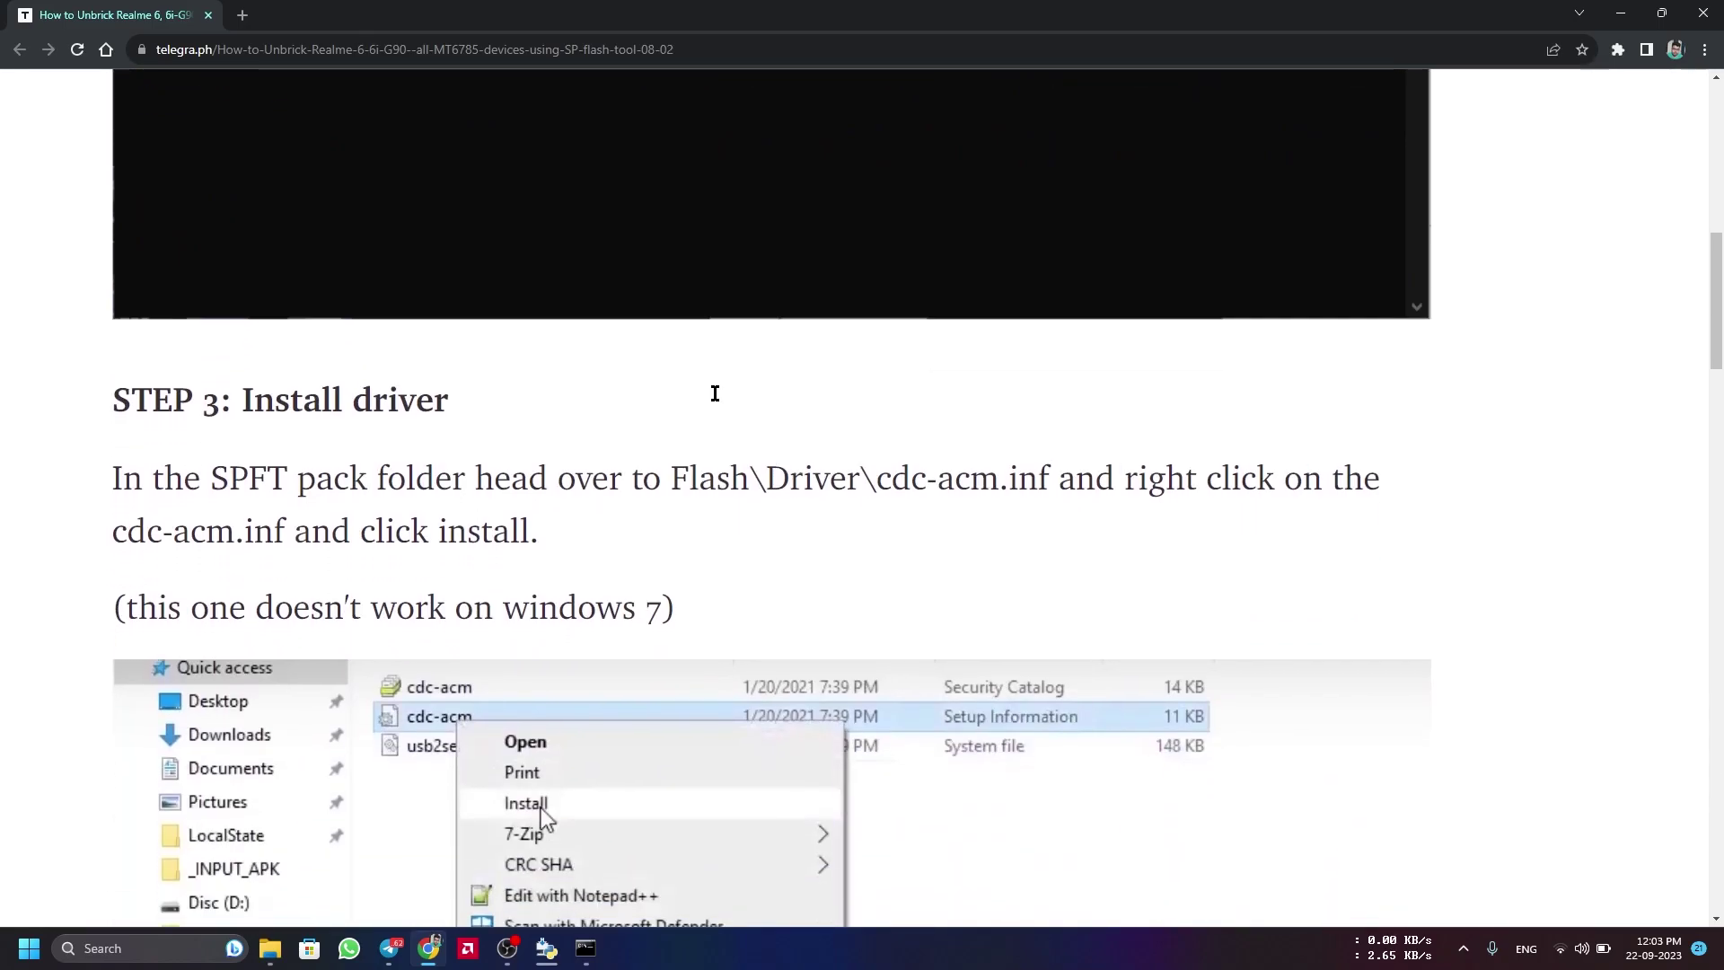
Scroll the guide to review Step 3: Install driver.
{"action": "scroll", "coordinate": [715, 392], "scroll_direction": "up", "scroll_amount": 4}
{"action": "scroll", "coordinate": [715, 393], "scroll_direction": "up", "scroll_amount": 4}
{"action": "scroll", "coordinate": [715, 393], "scroll_direction": "down", "scroll_amount": 4}
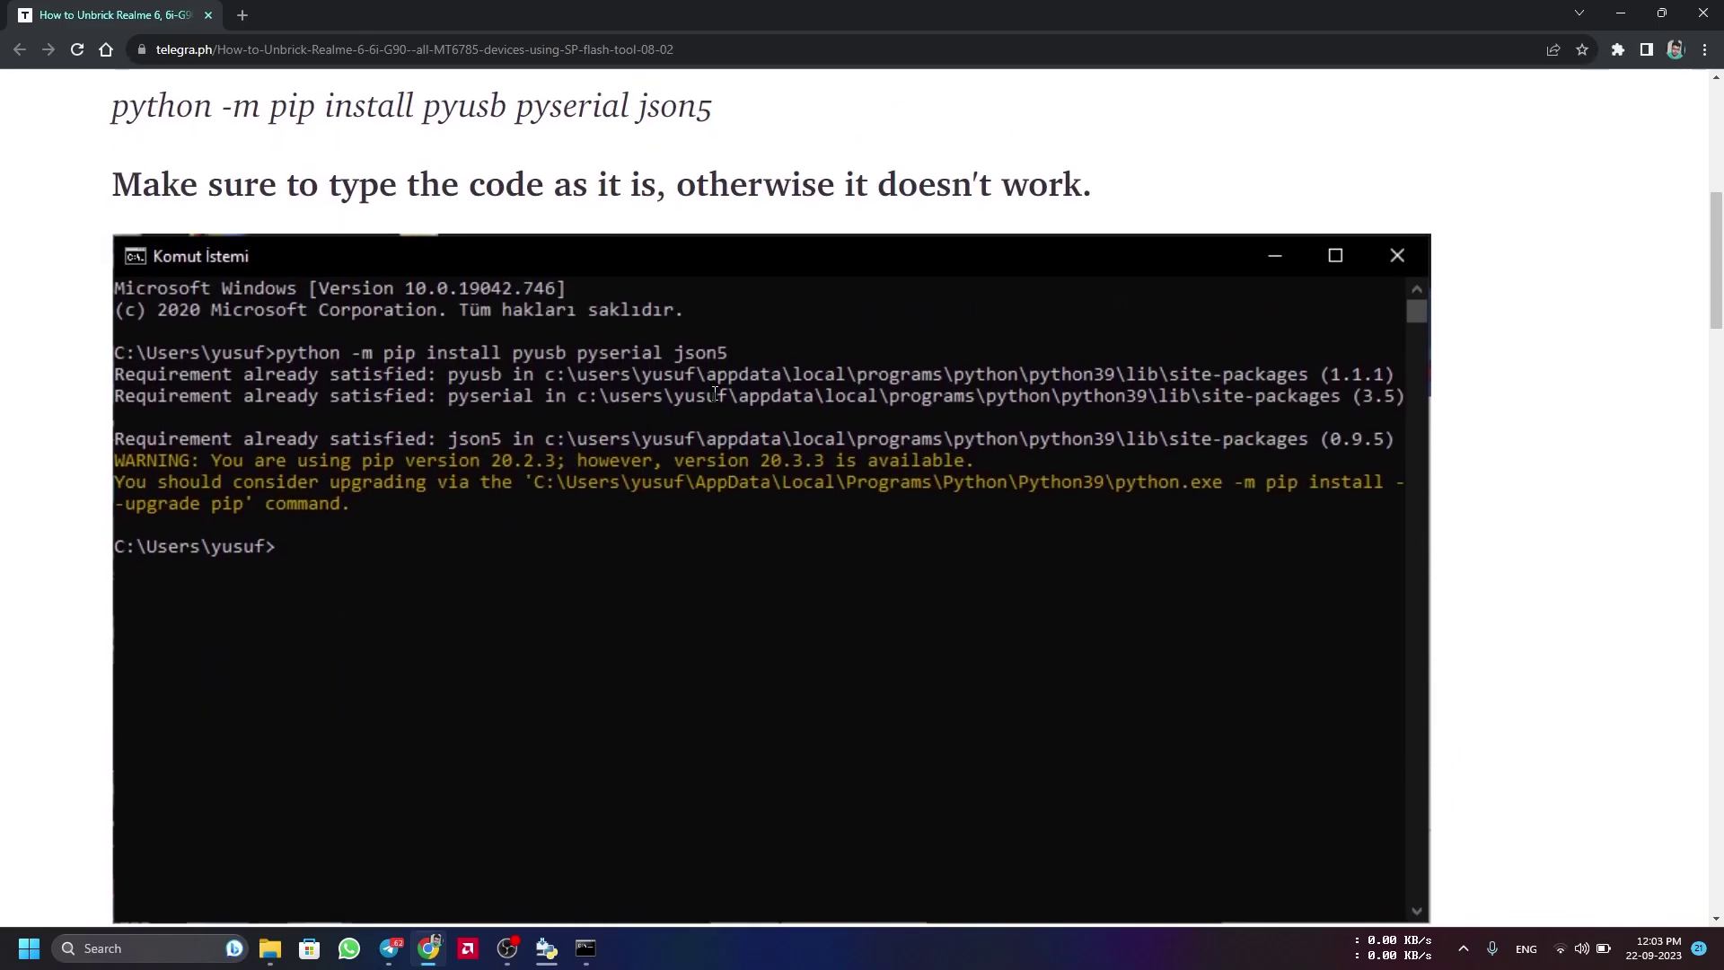
{"action": "scroll", "coordinate": [714, 393], "scroll_direction": "down", "scroll_amount": 6}
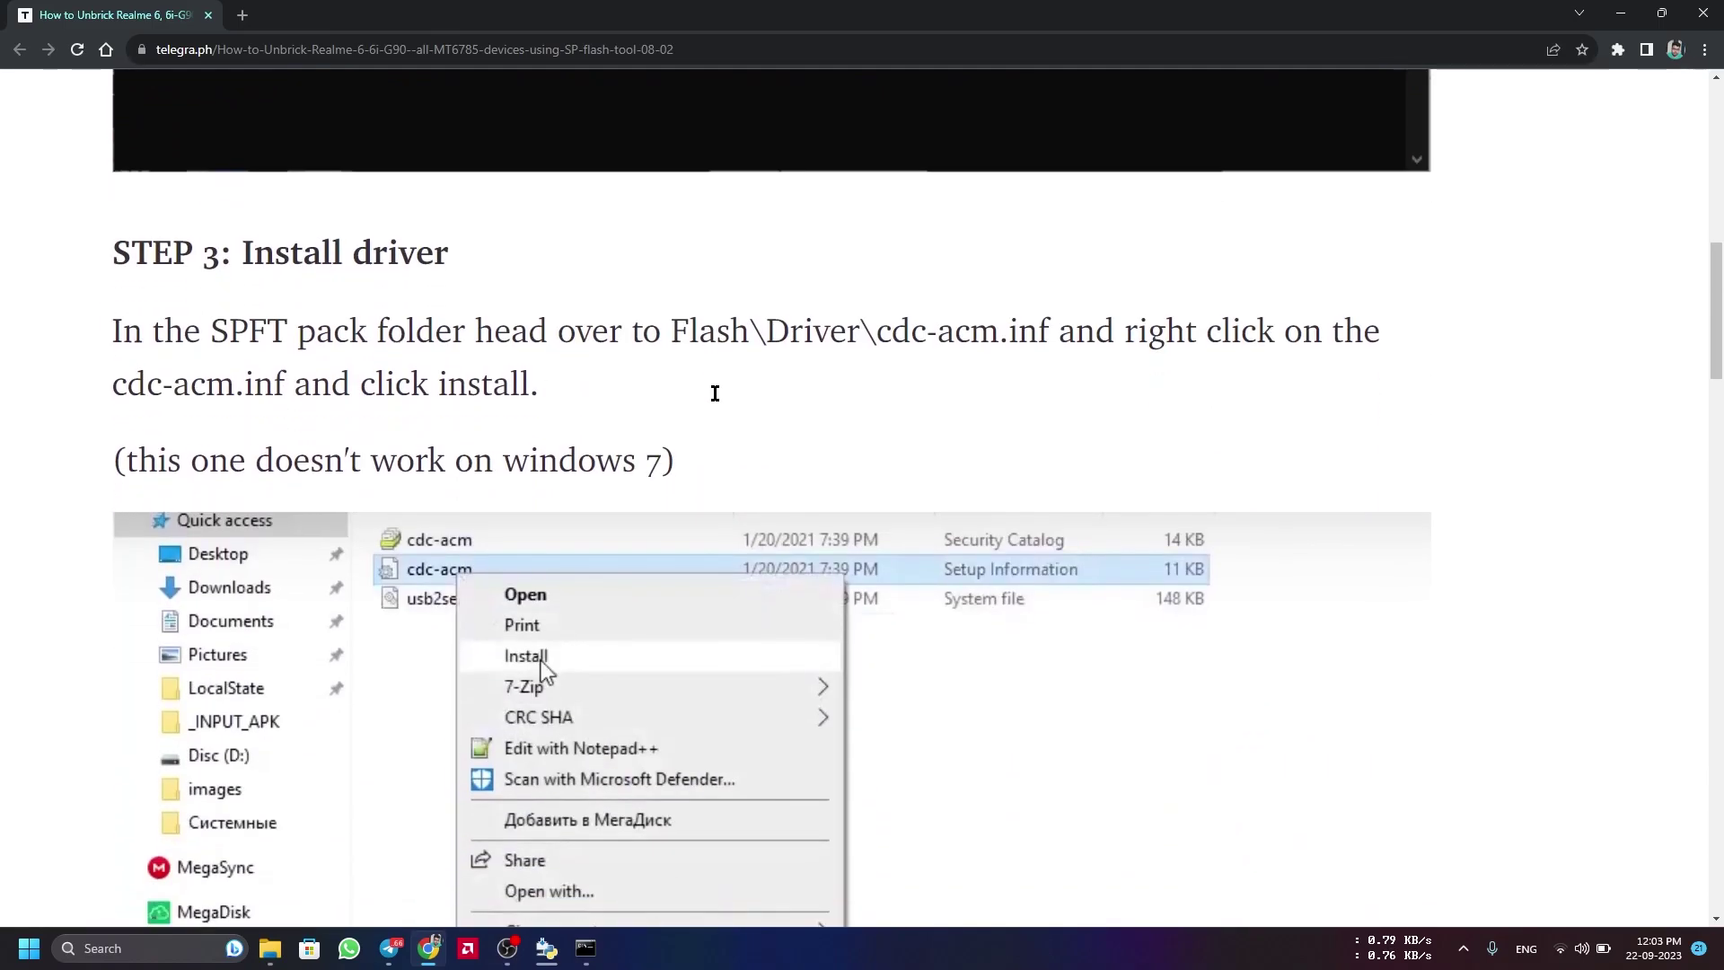
Close the Python setup success window and Command Prompt, then show the desktop.
{"action": "mouse_move", "coordinate": [547, 948]}
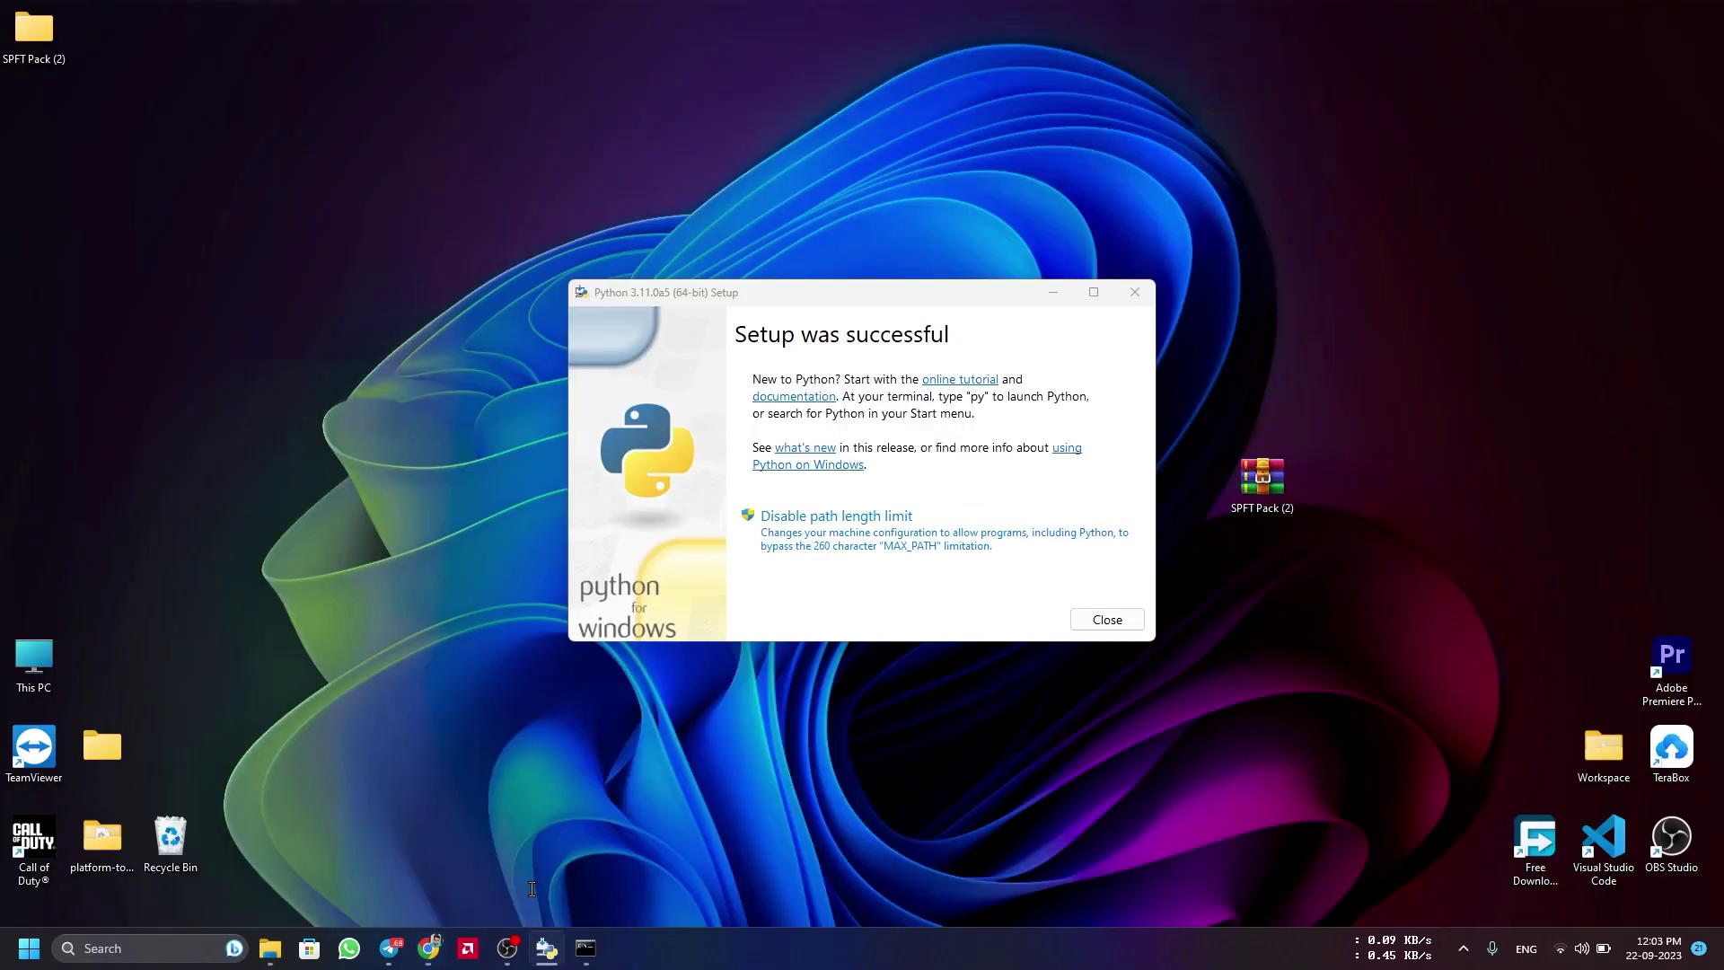
{"action": "left_click", "coordinate": [546, 848]}
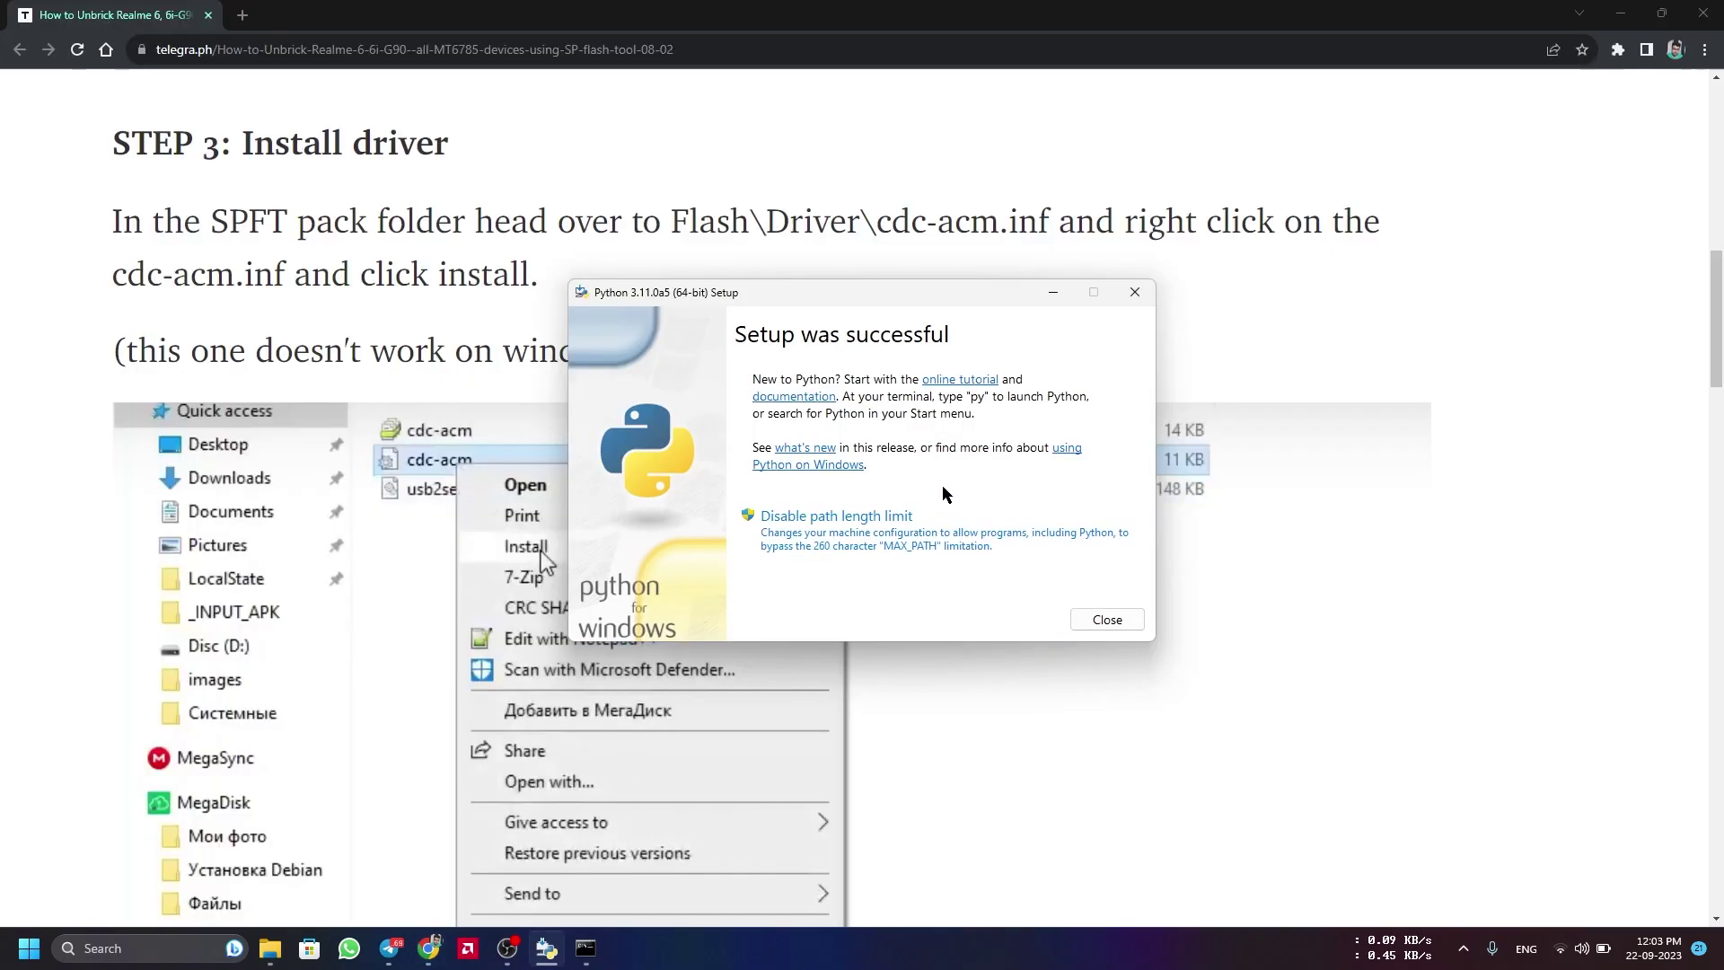
{"action": "left_click", "coordinate": [1143, 297]}
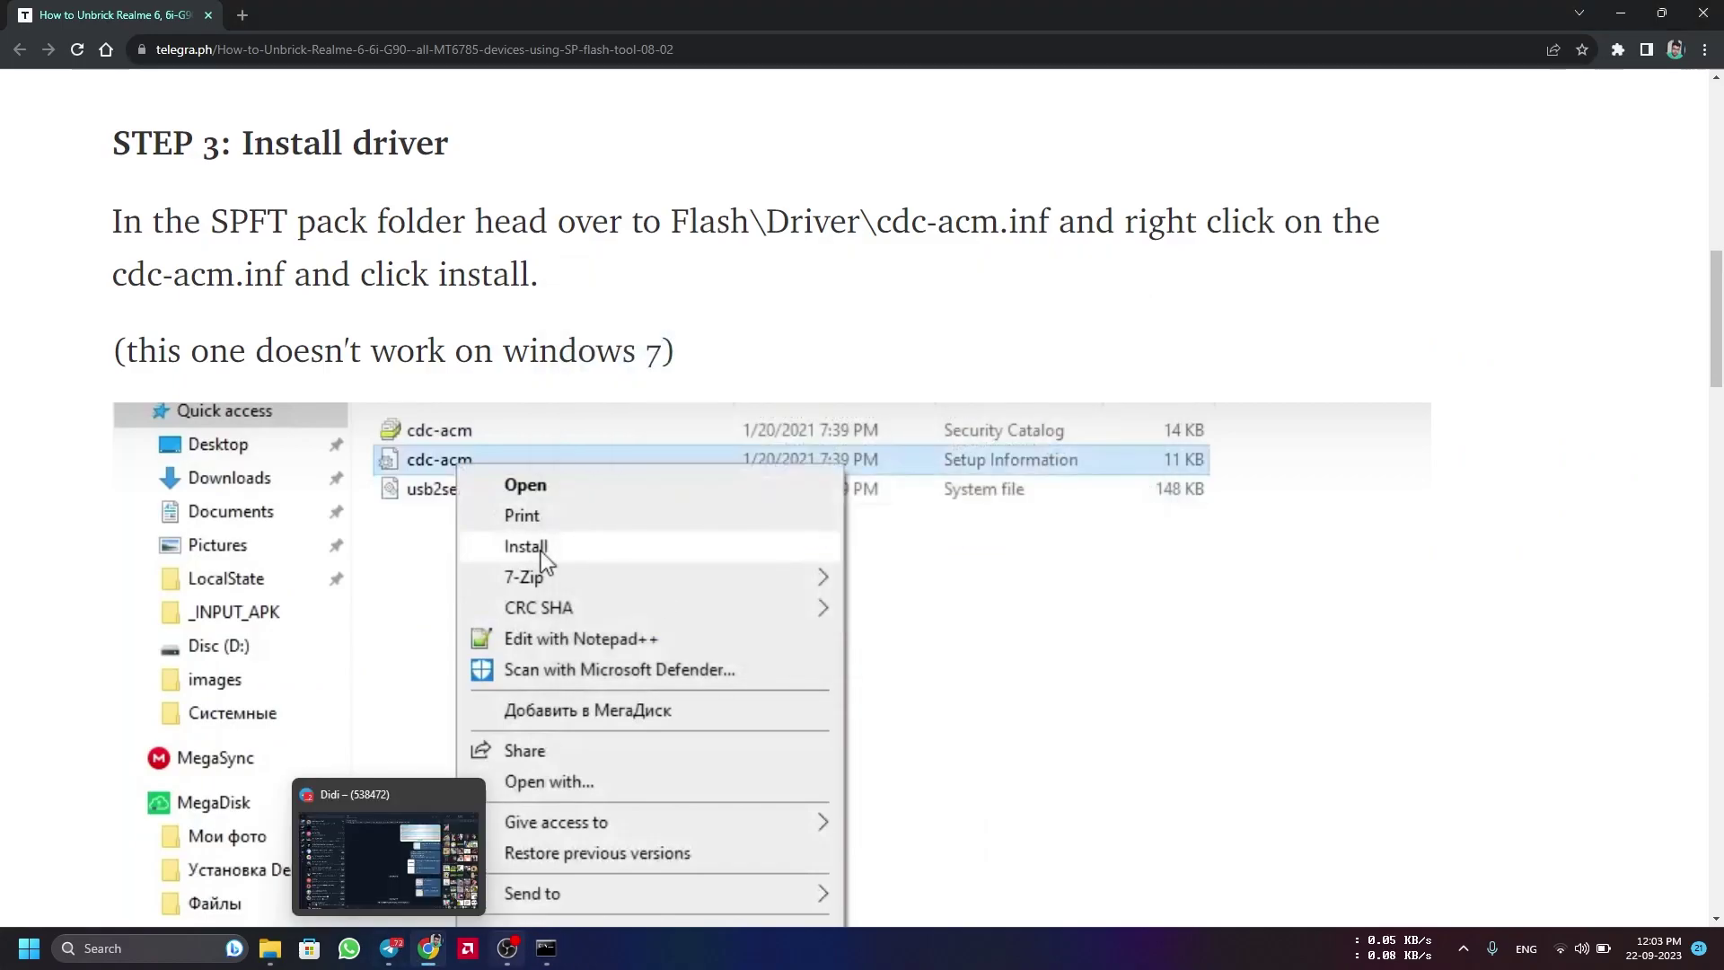
{"action": "left_click", "coordinate": [548, 960]}
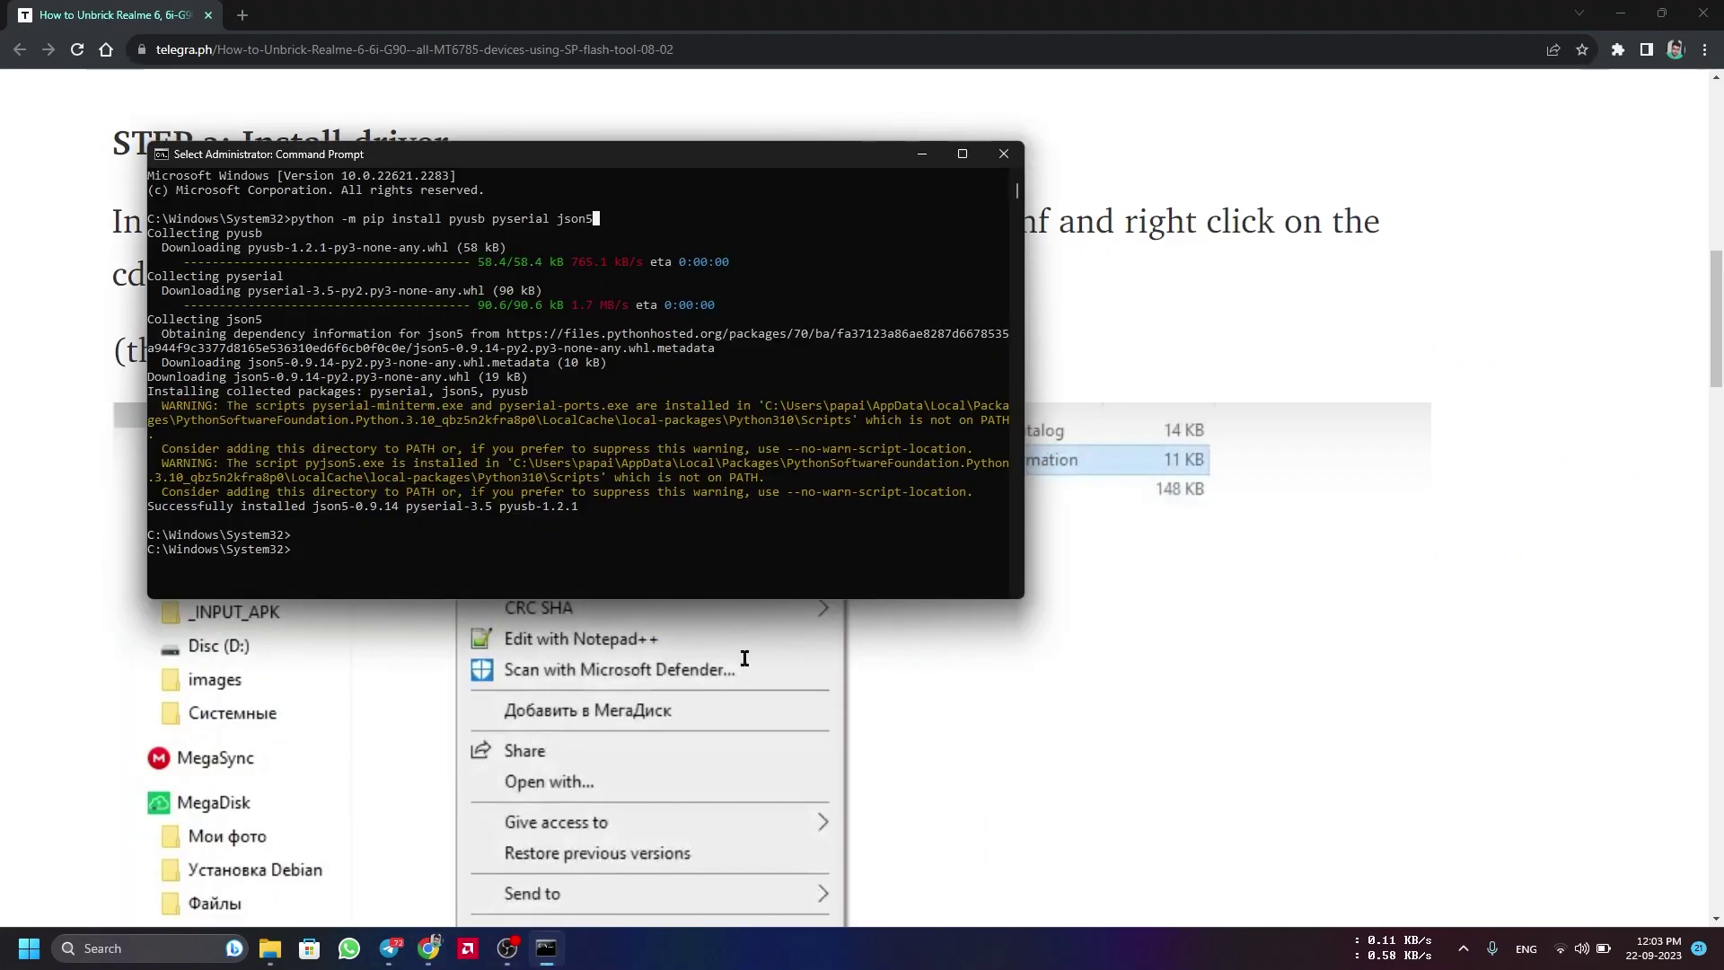
{"action": "left_click", "coordinate": [1003, 156]}
{"action": "key", "text": "super+d"}
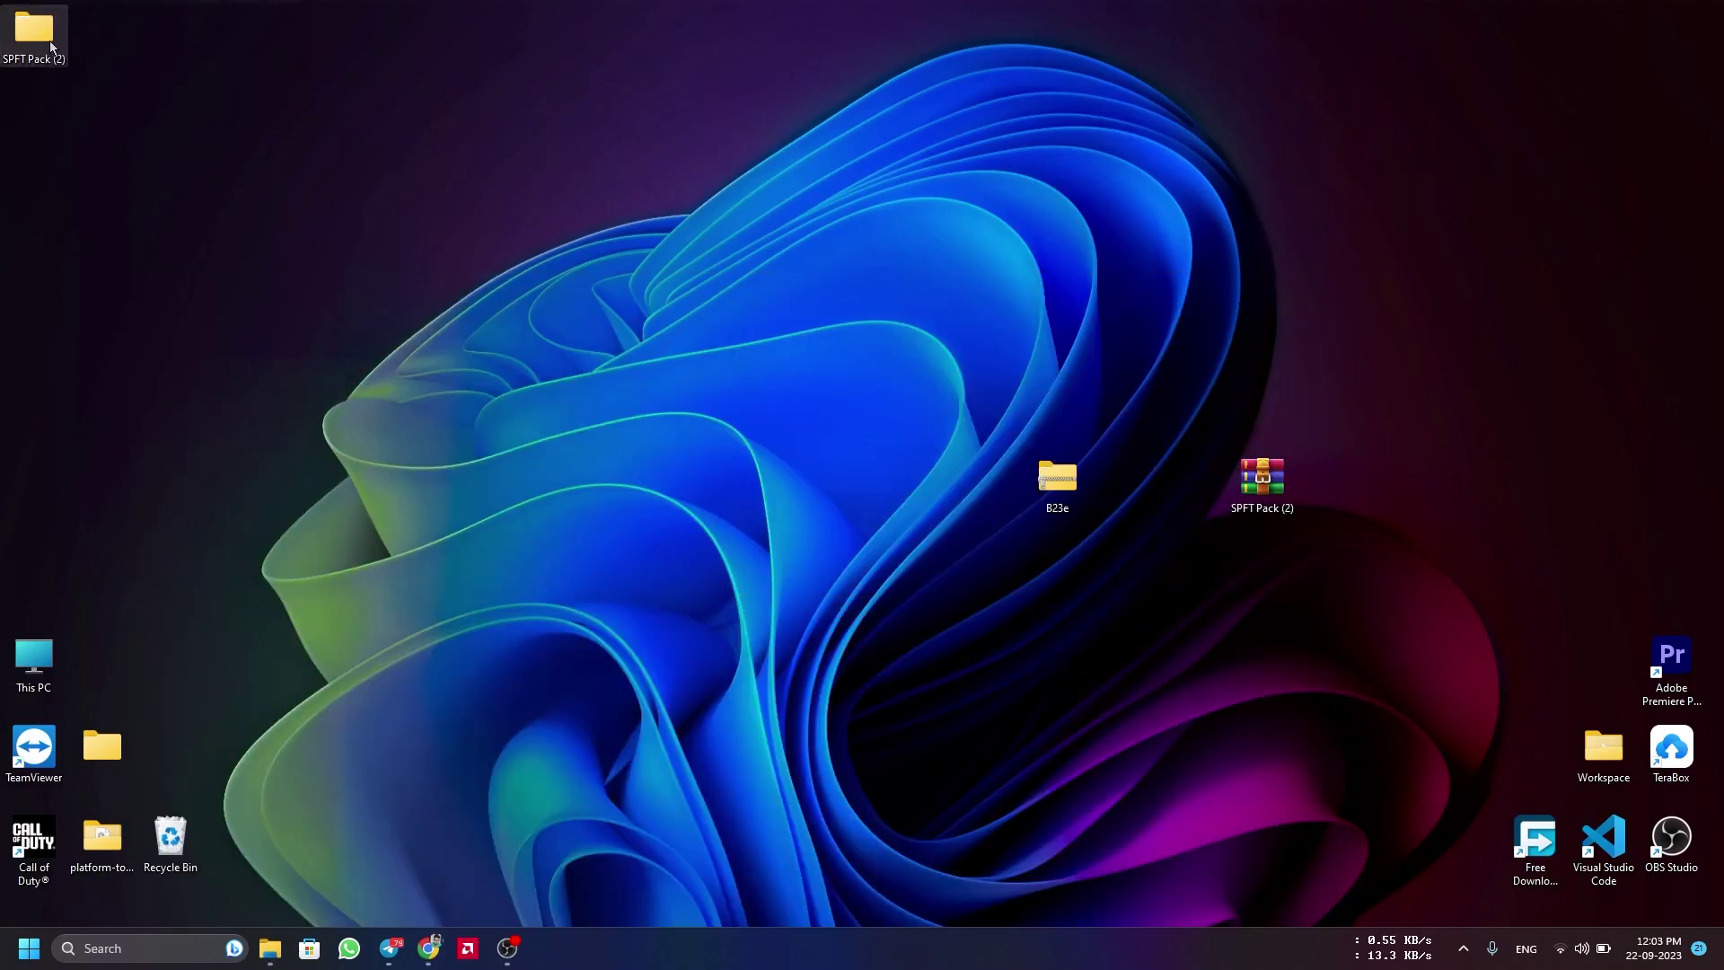
Browse to SPFT Pack (2) > SPFT Pack > Flash > Driver and select cdc-acm.inf.
{"action": "double_click", "coordinate": [50, 40]}
{"action": "double_click", "coordinate": [244, 174]}
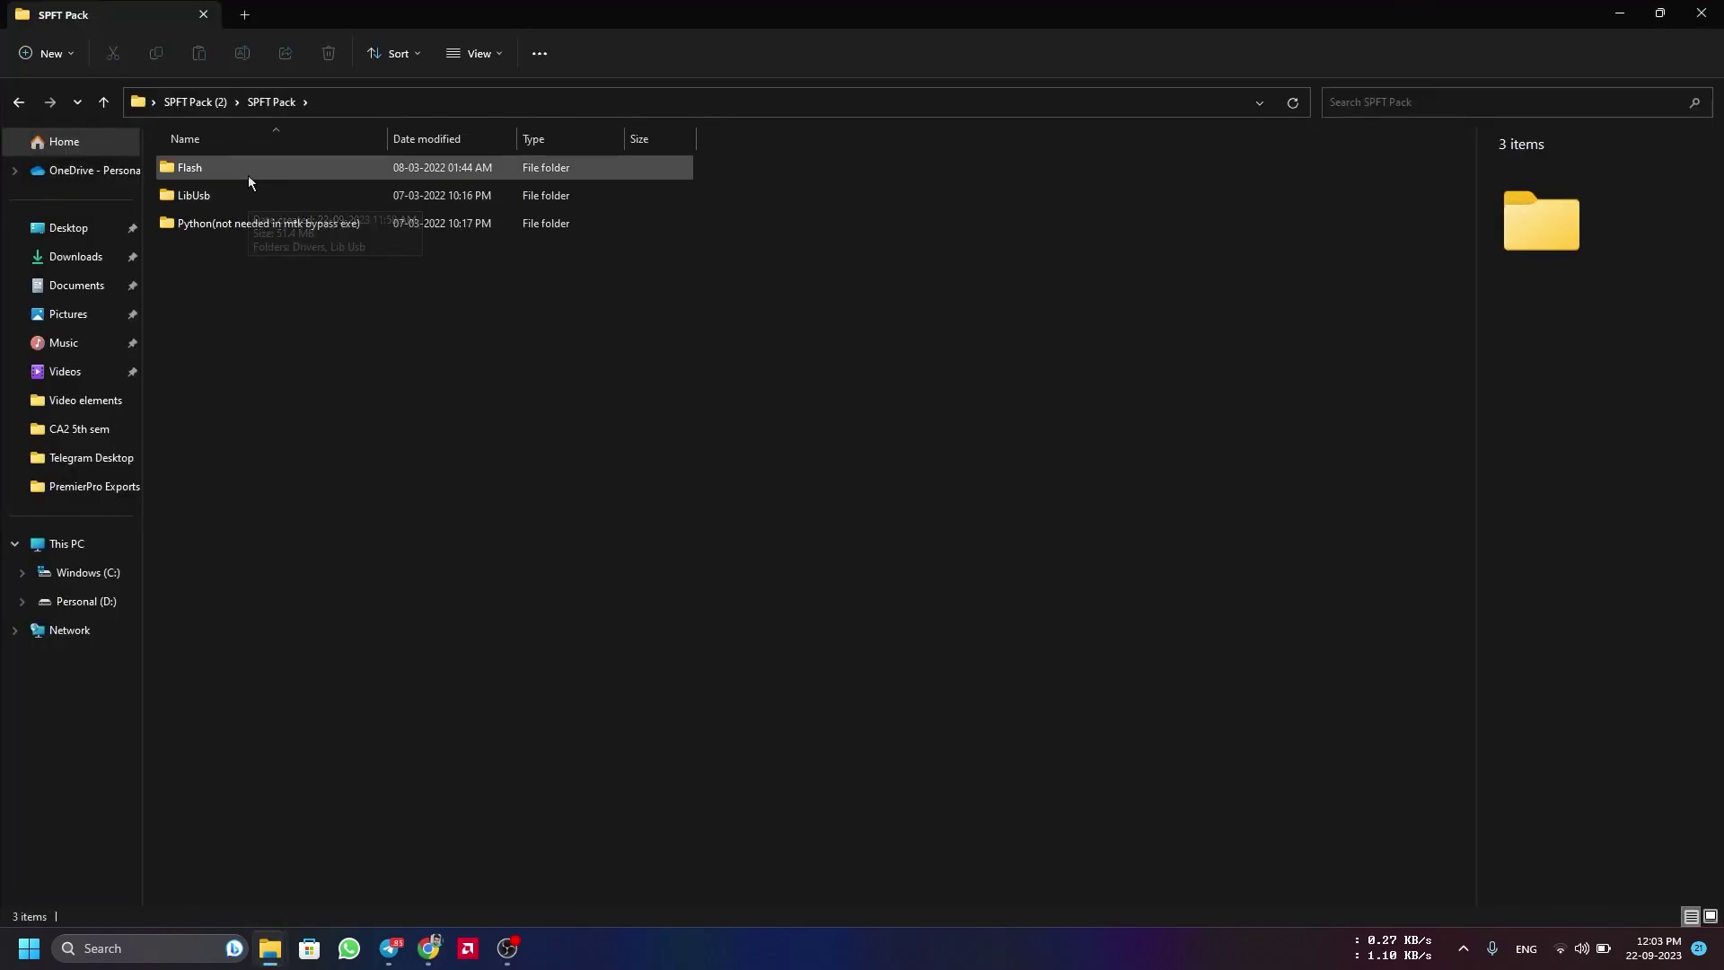
{"action": "left_click", "coordinate": [248, 175]}
{"action": "double_click", "coordinate": [248, 175]}
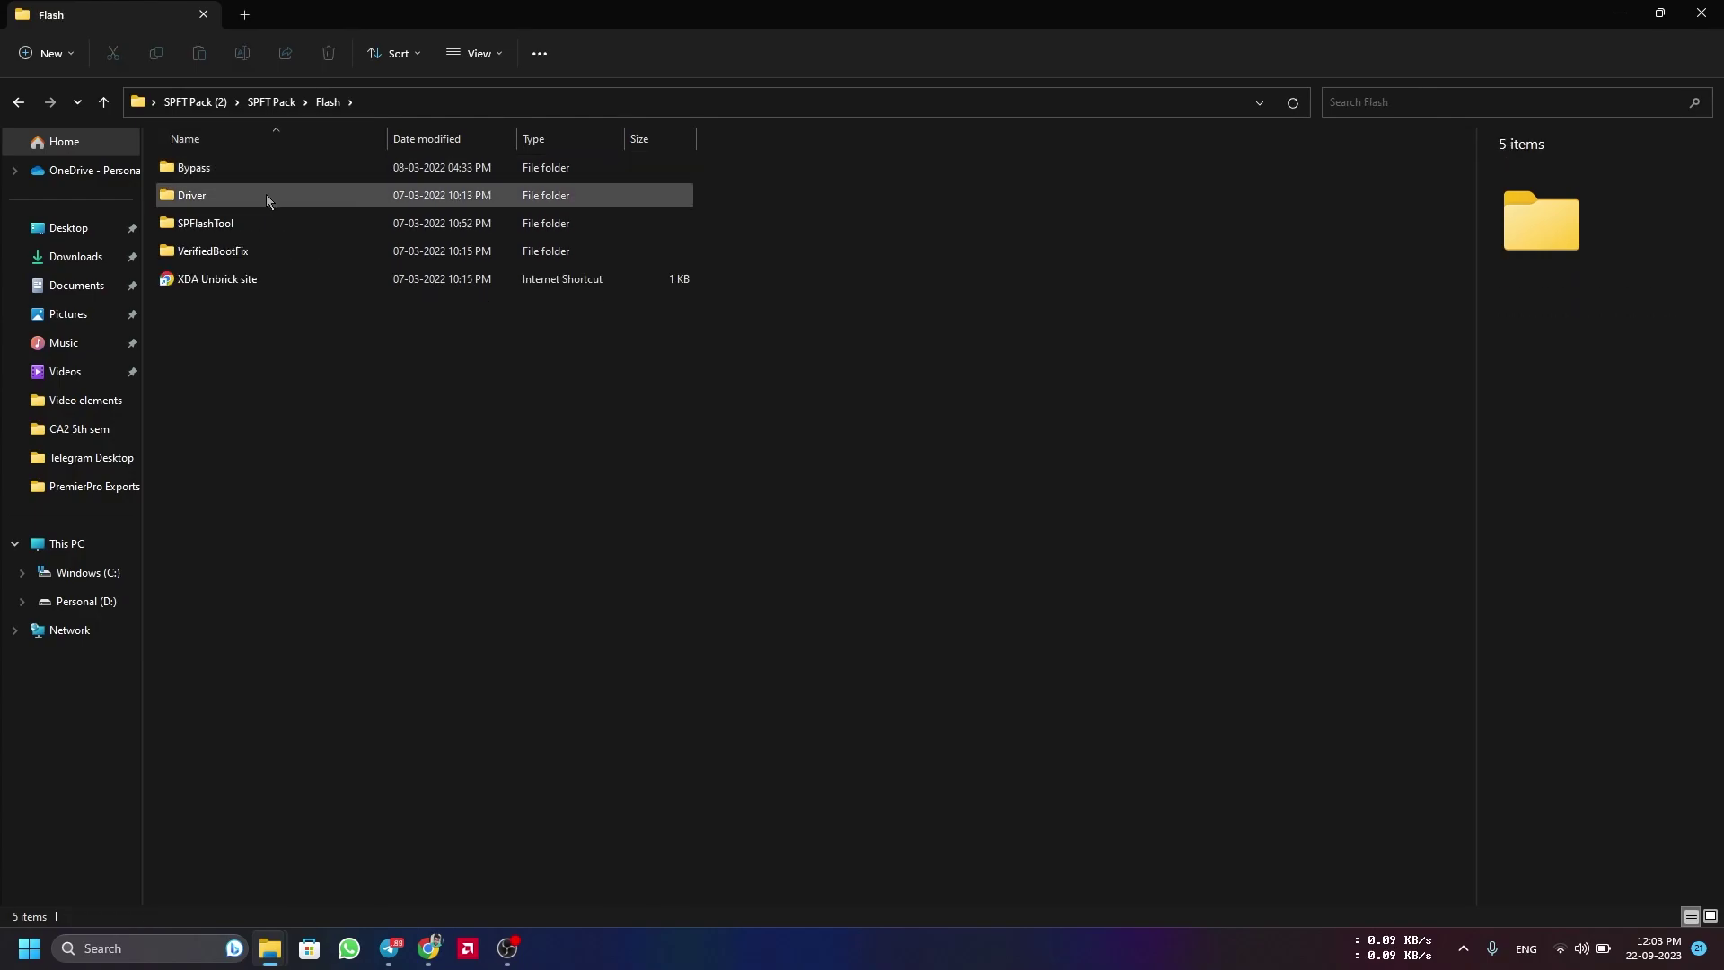
{"action": "double_click", "coordinate": [265, 195]}
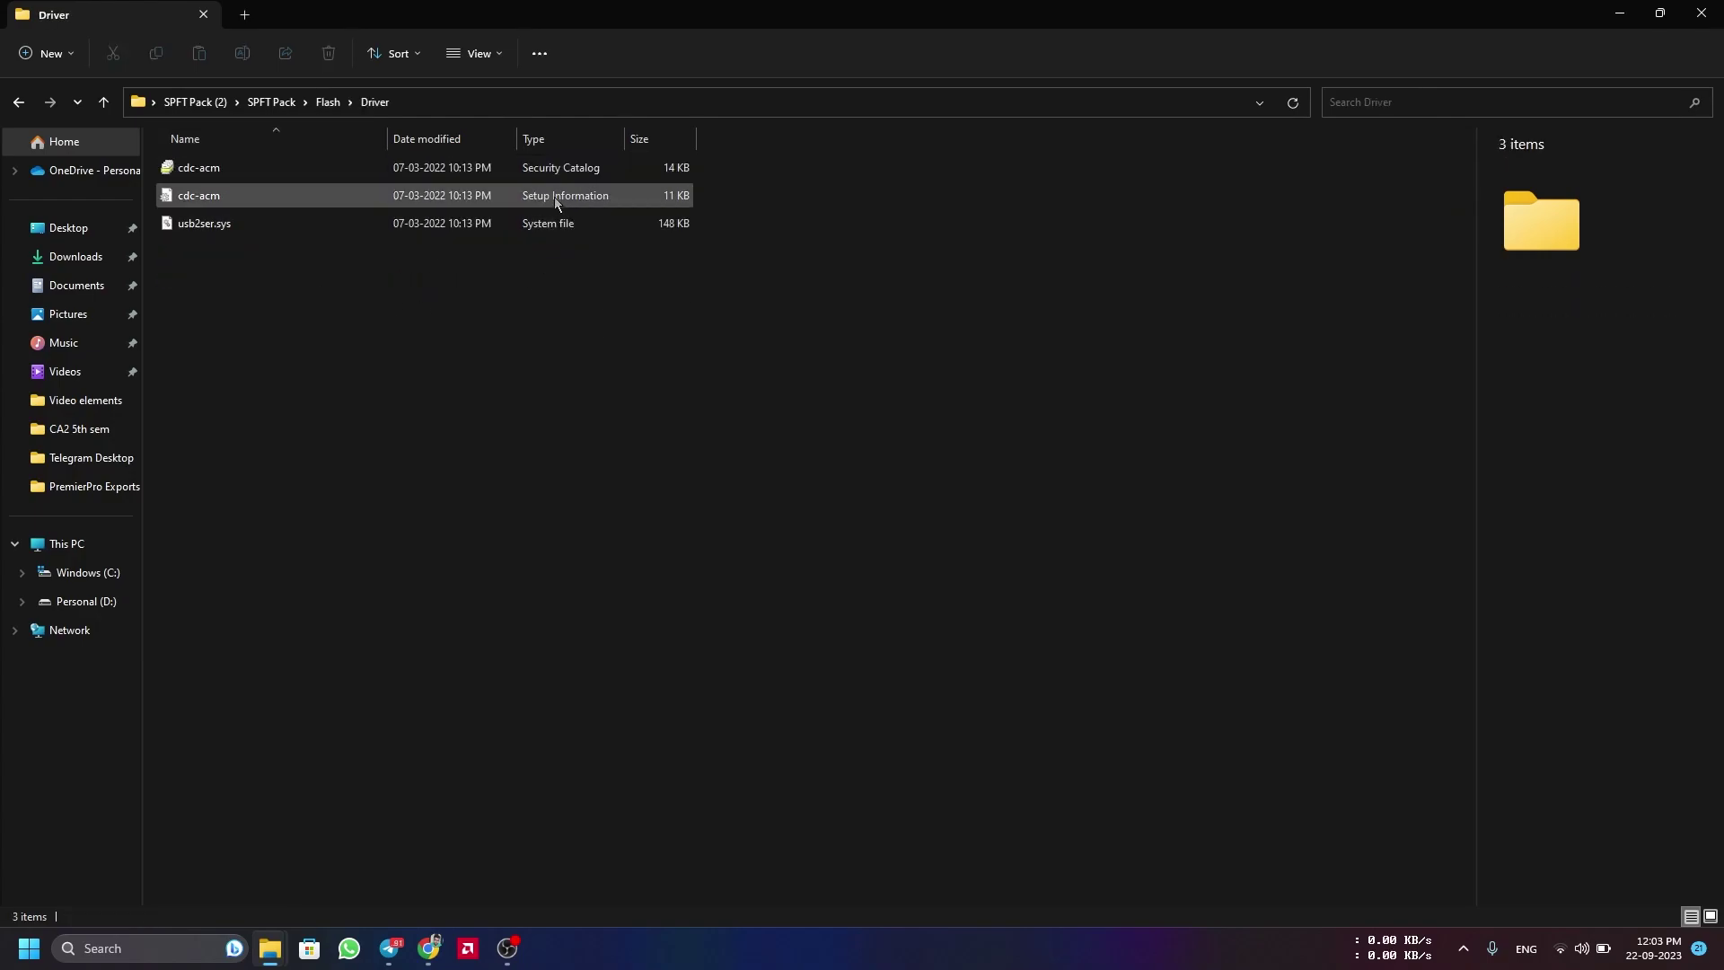
{"action": "left_click", "coordinate": [223, 197]}
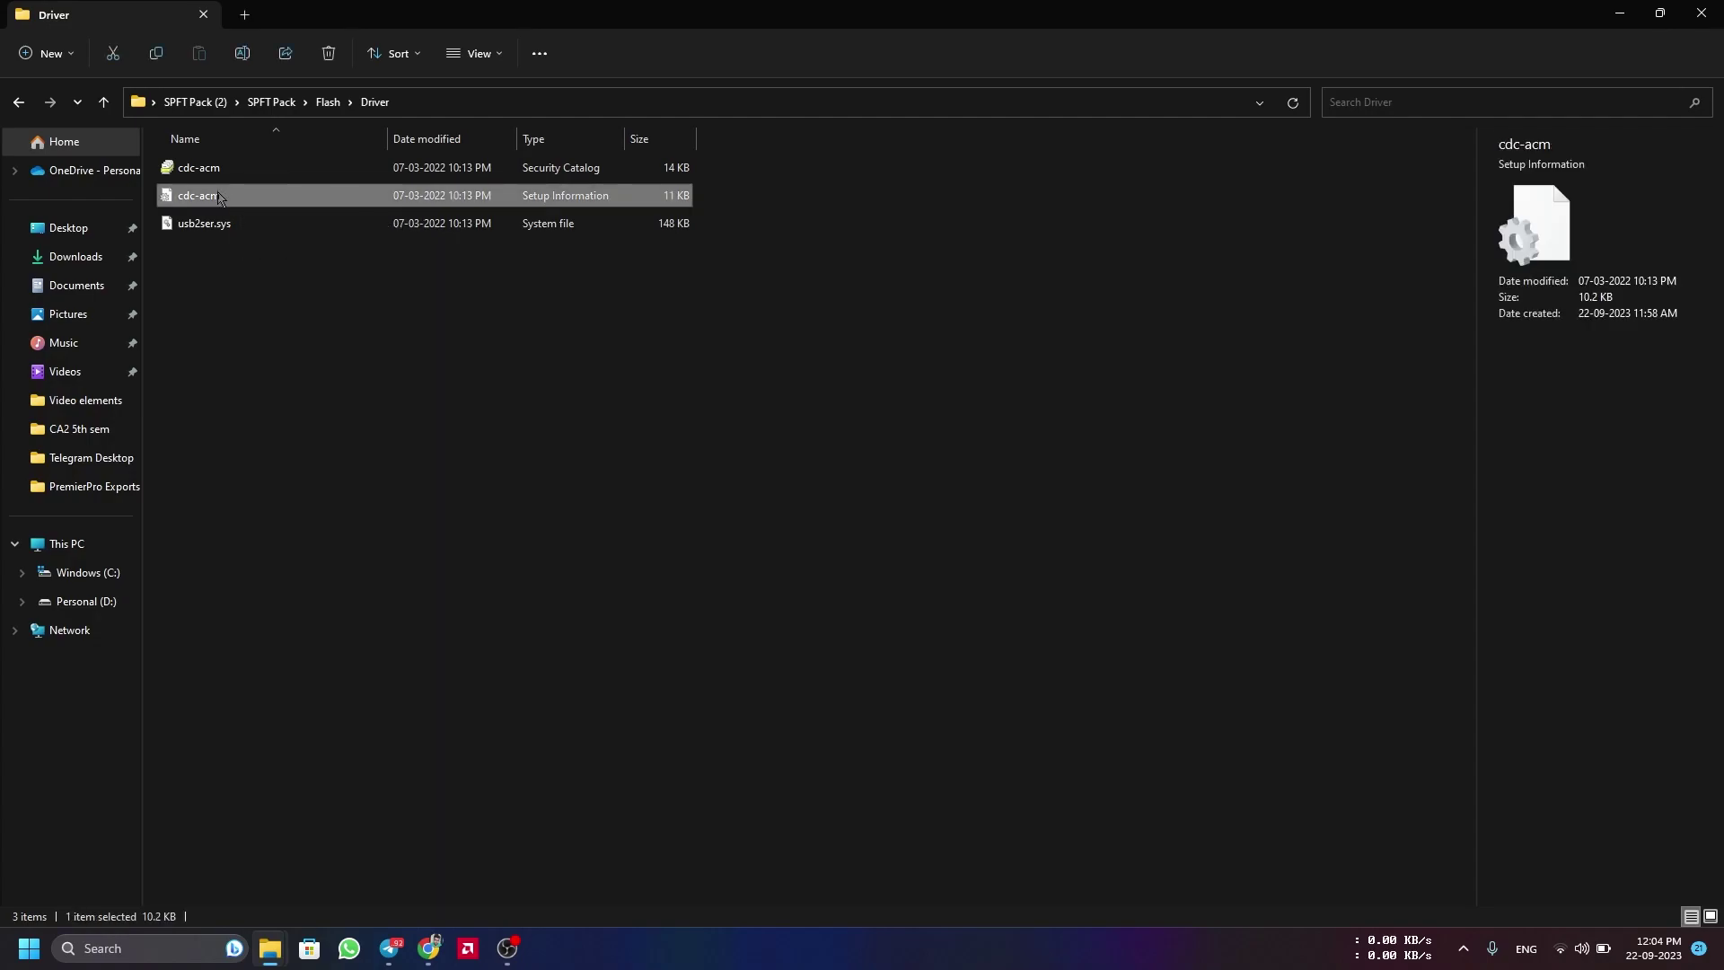
Install the cdc-acm driver via its Install action, confirm the success message, and return to the guide.
{"action": "right_click", "coordinate": [220, 198]}
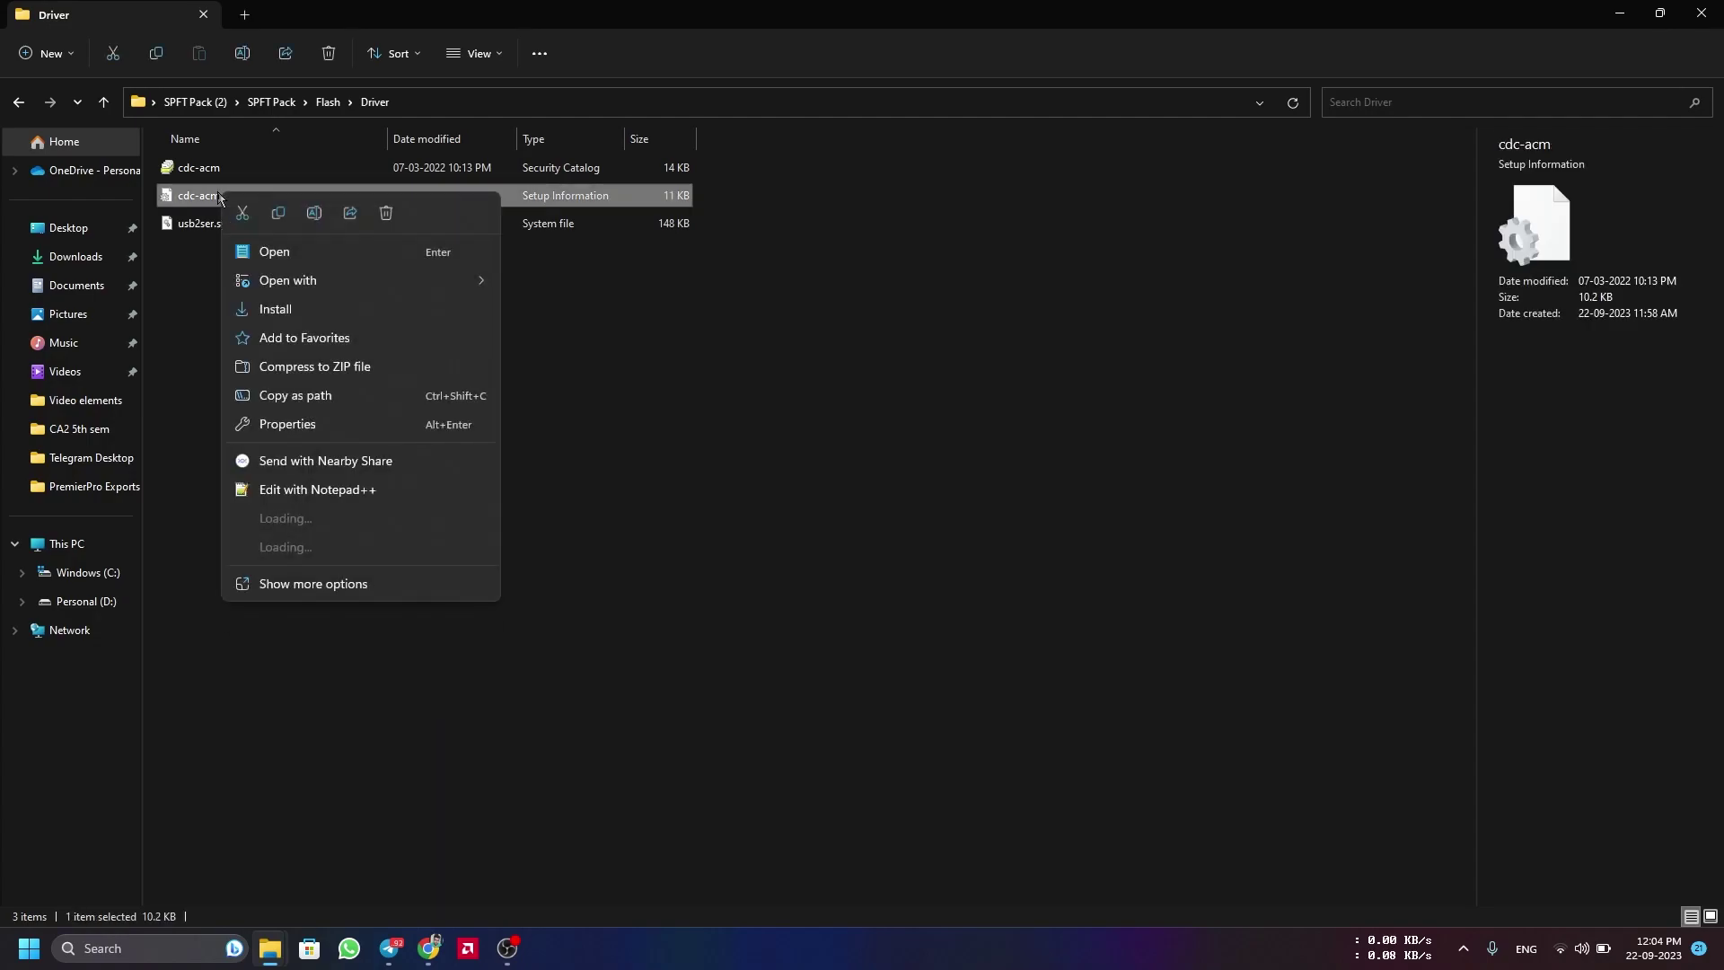
{"action": "left_click", "coordinate": [360, 581]}
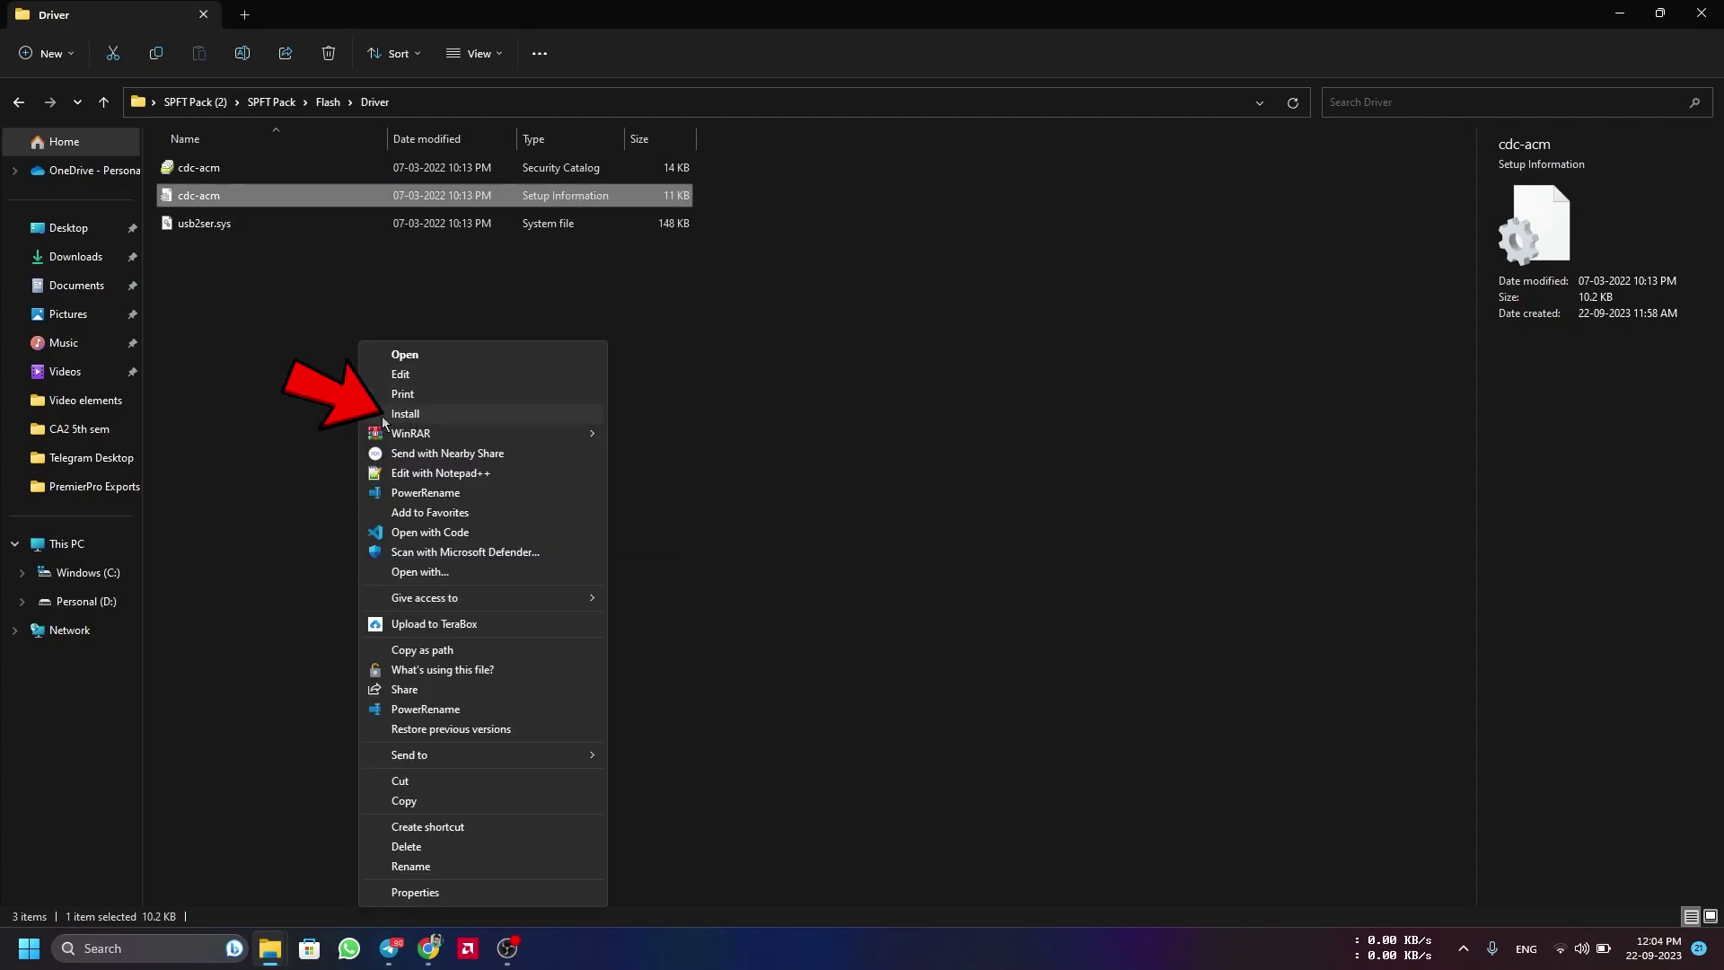
{"action": "left_click", "coordinate": [256, 273]}
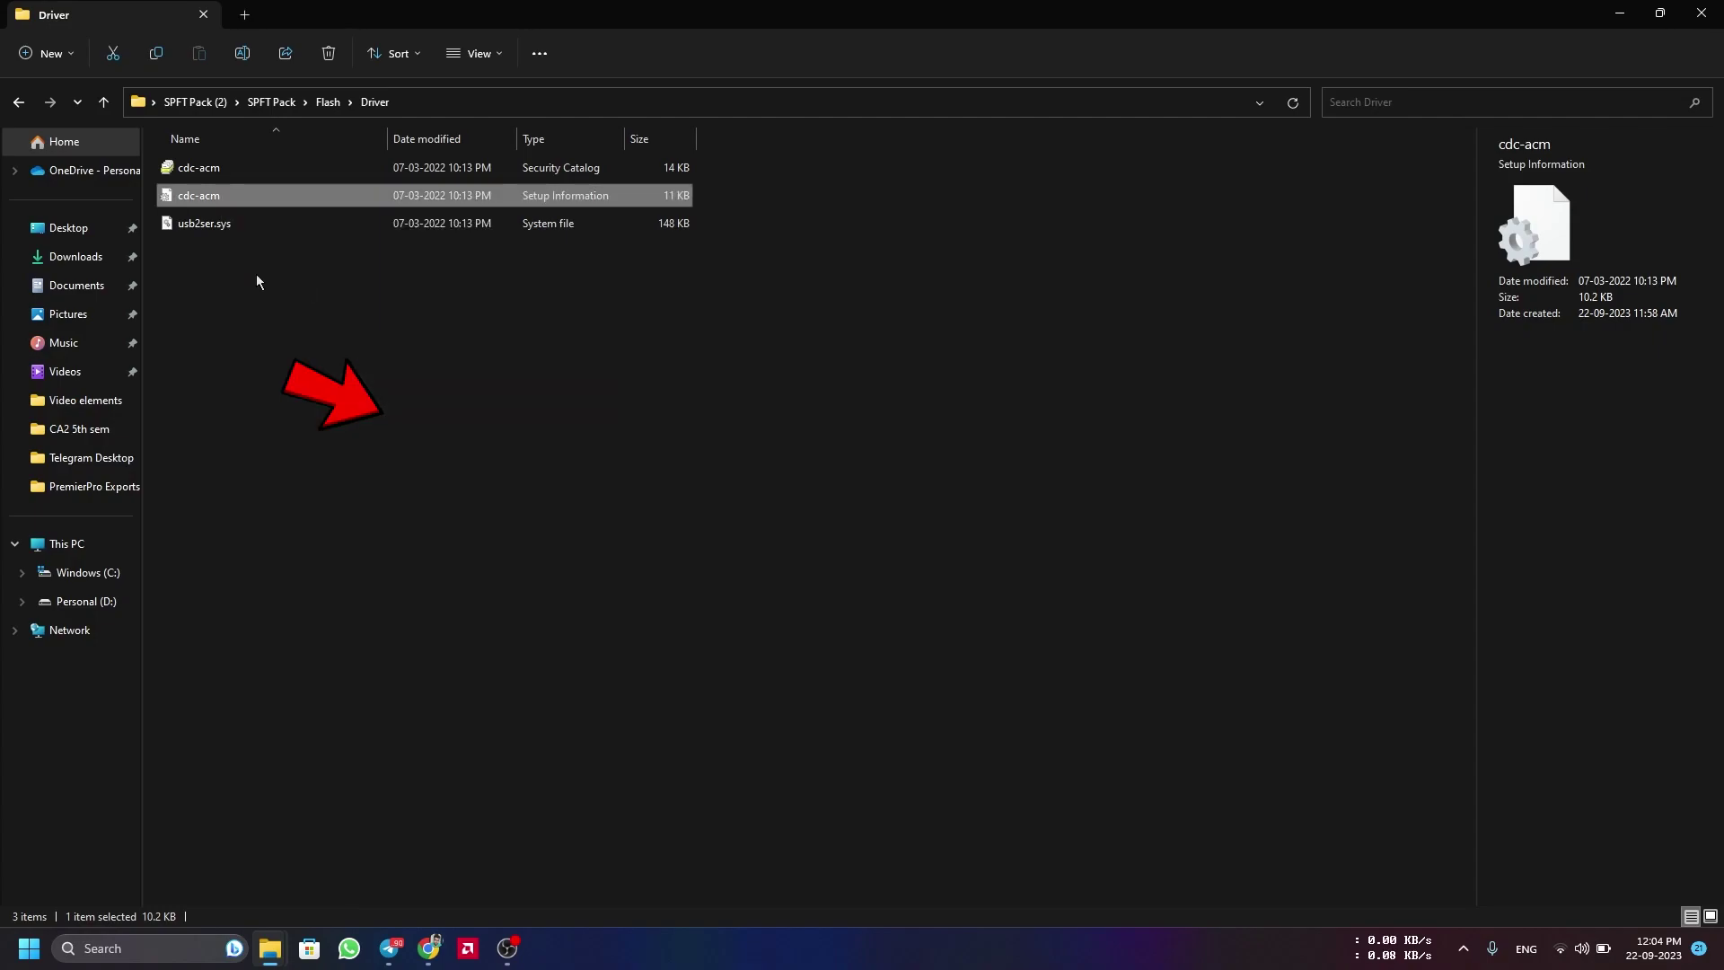
{"action": "left_click", "coordinate": [220, 197]}
{"action": "right_click", "coordinate": [221, 198]}
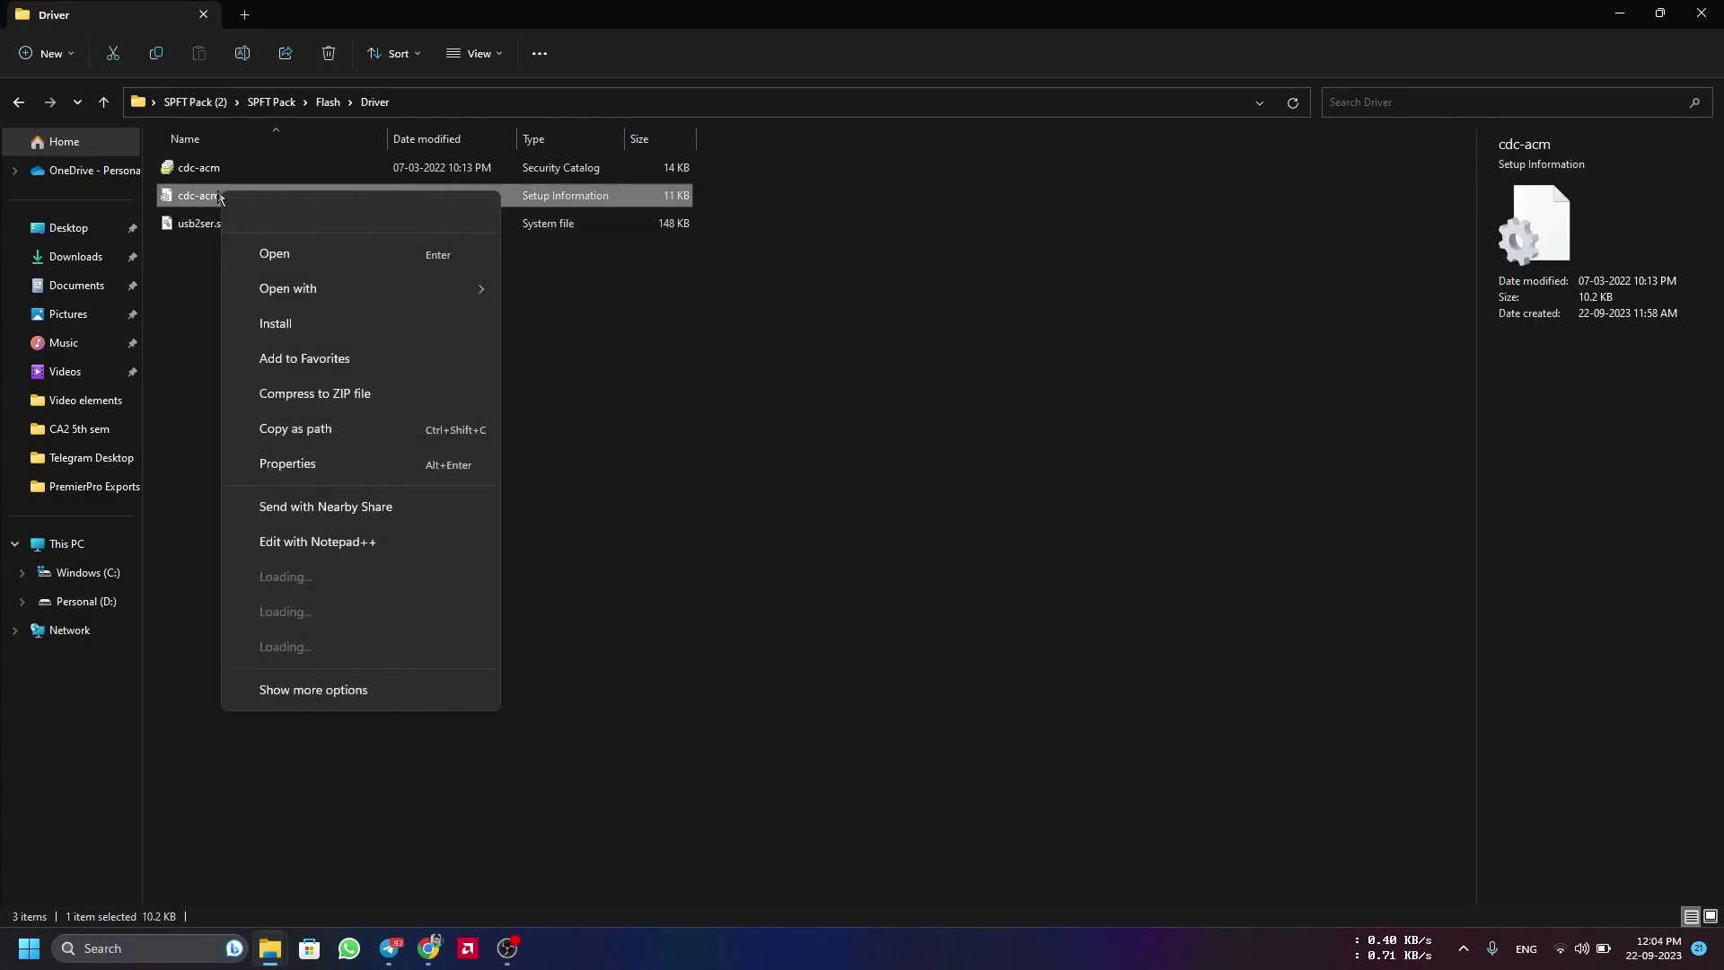
{"action": "left_click", "coordinate": [272, 313]}
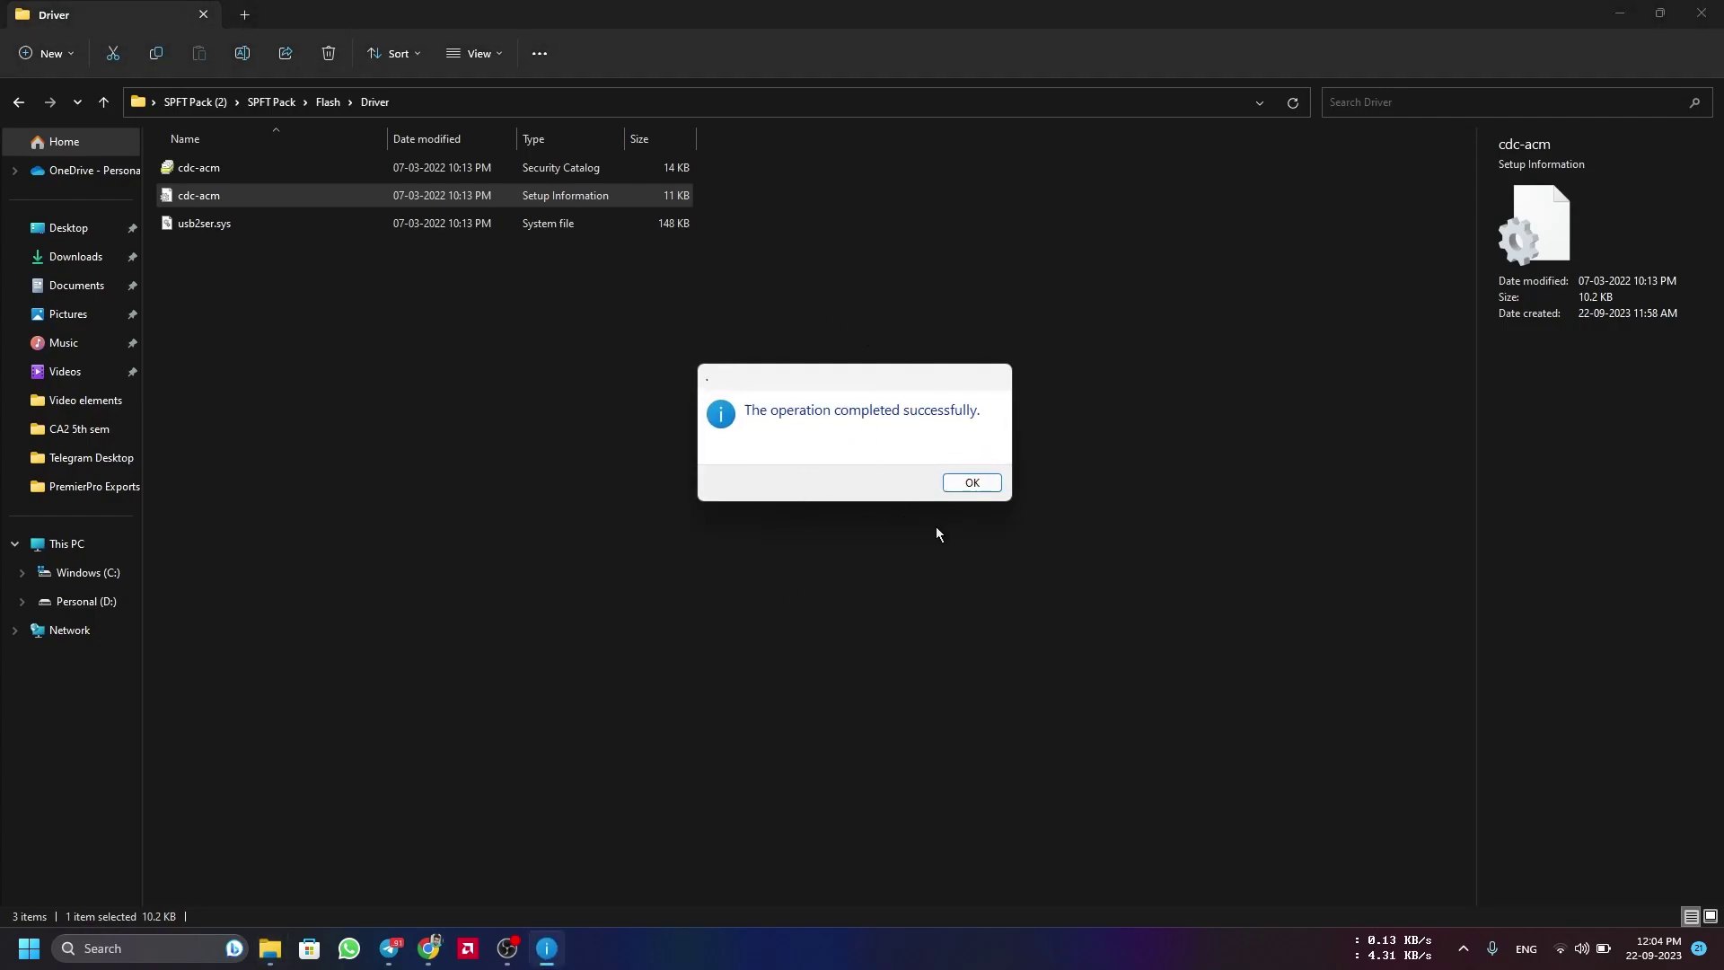
{"action": "left_click", "coordinate": [973, 483]}
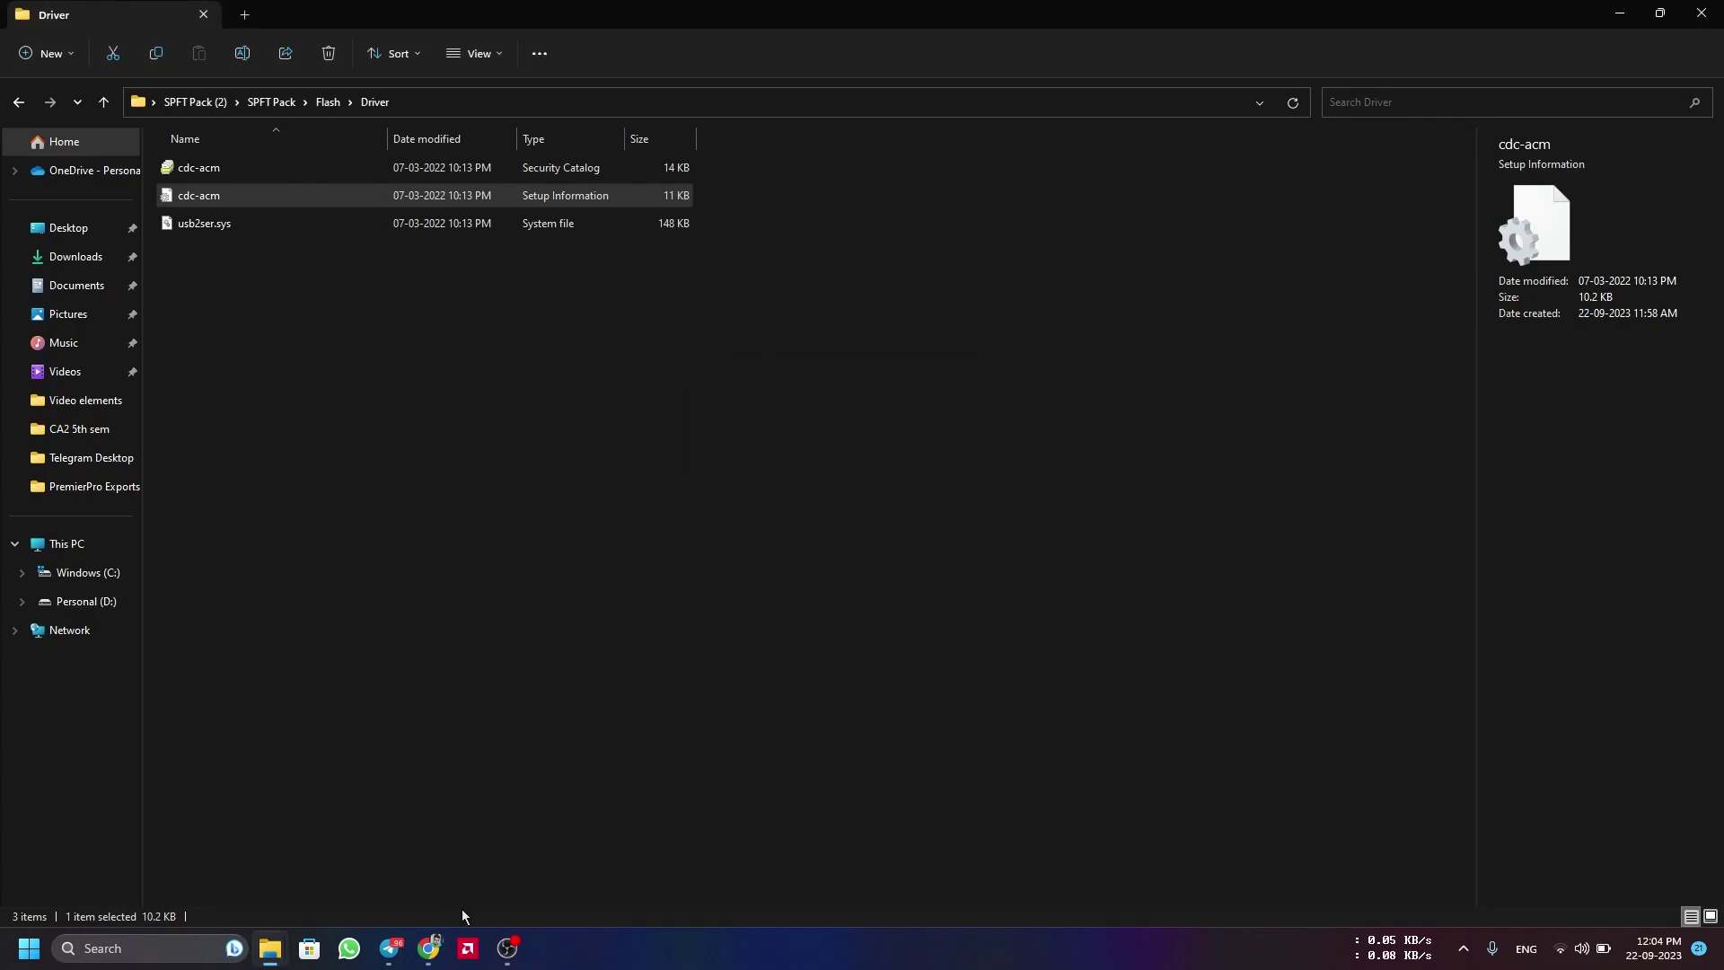
{"action": "mouse_move", "coordinate": [429, 942]}
{"action": "left_click", "coordinate": [429, 849]}
Read the guide's Step 4 libusb-win32 instructions and close both extra 64bit 3.11 folder windows.
{"action": "scroll", "coordinate": [571, 678], "scroll_direction": "down", "scroll_amount": 10}
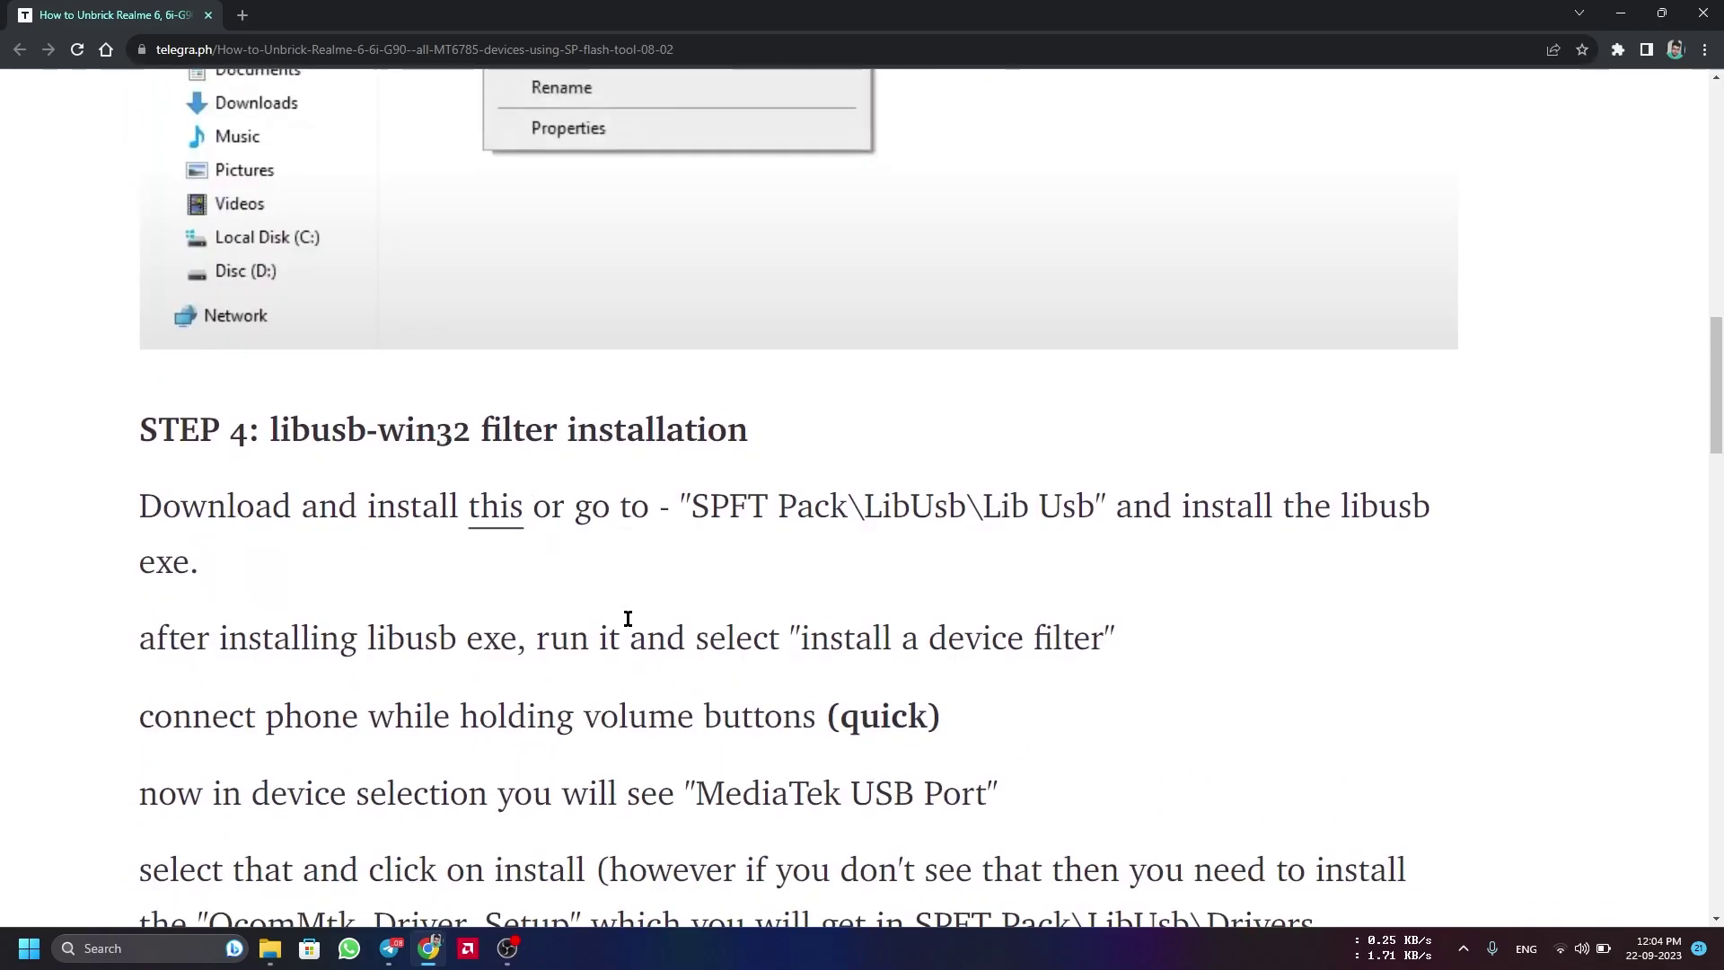
{"action": "scroll", "coordinate": [627, 619], "scroll_direction": "down", "scroll_amount": 2}
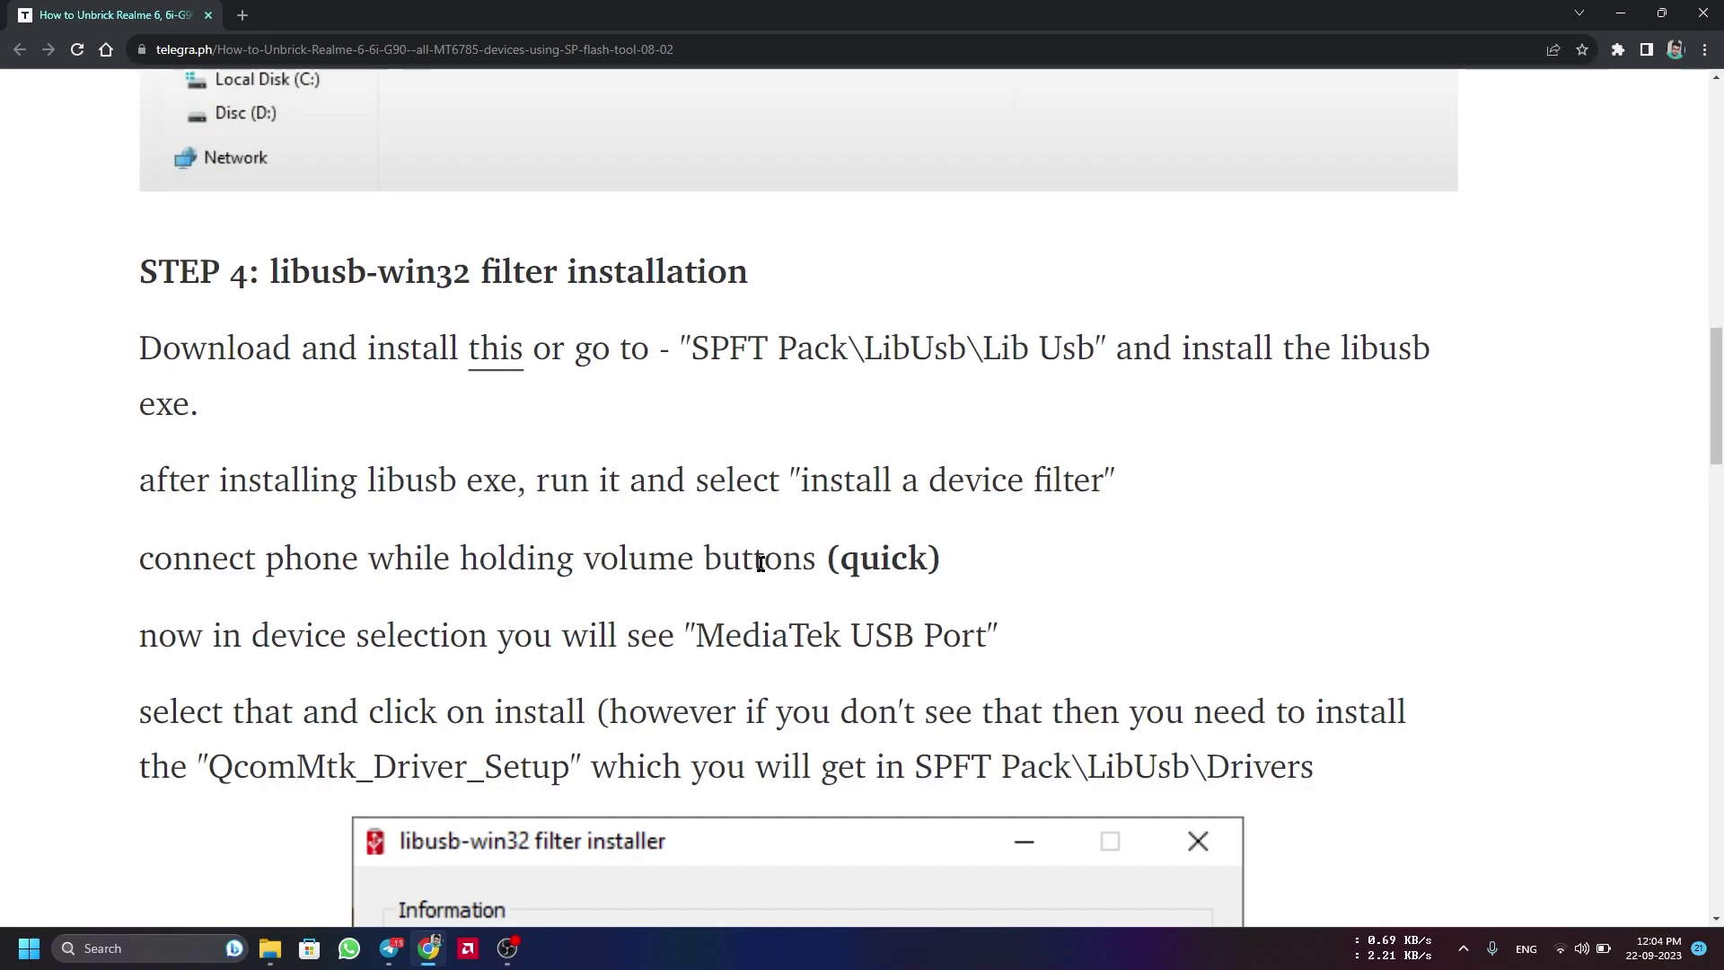
{"action": "scroll", "coordinate": [662, 766], "scroll_direction": "down", "scroll_amount": 2}
{"action": "mouse_move", "coordinate": [271, 948]}
{"action": "left_click", "coordinate": [370, 793]}
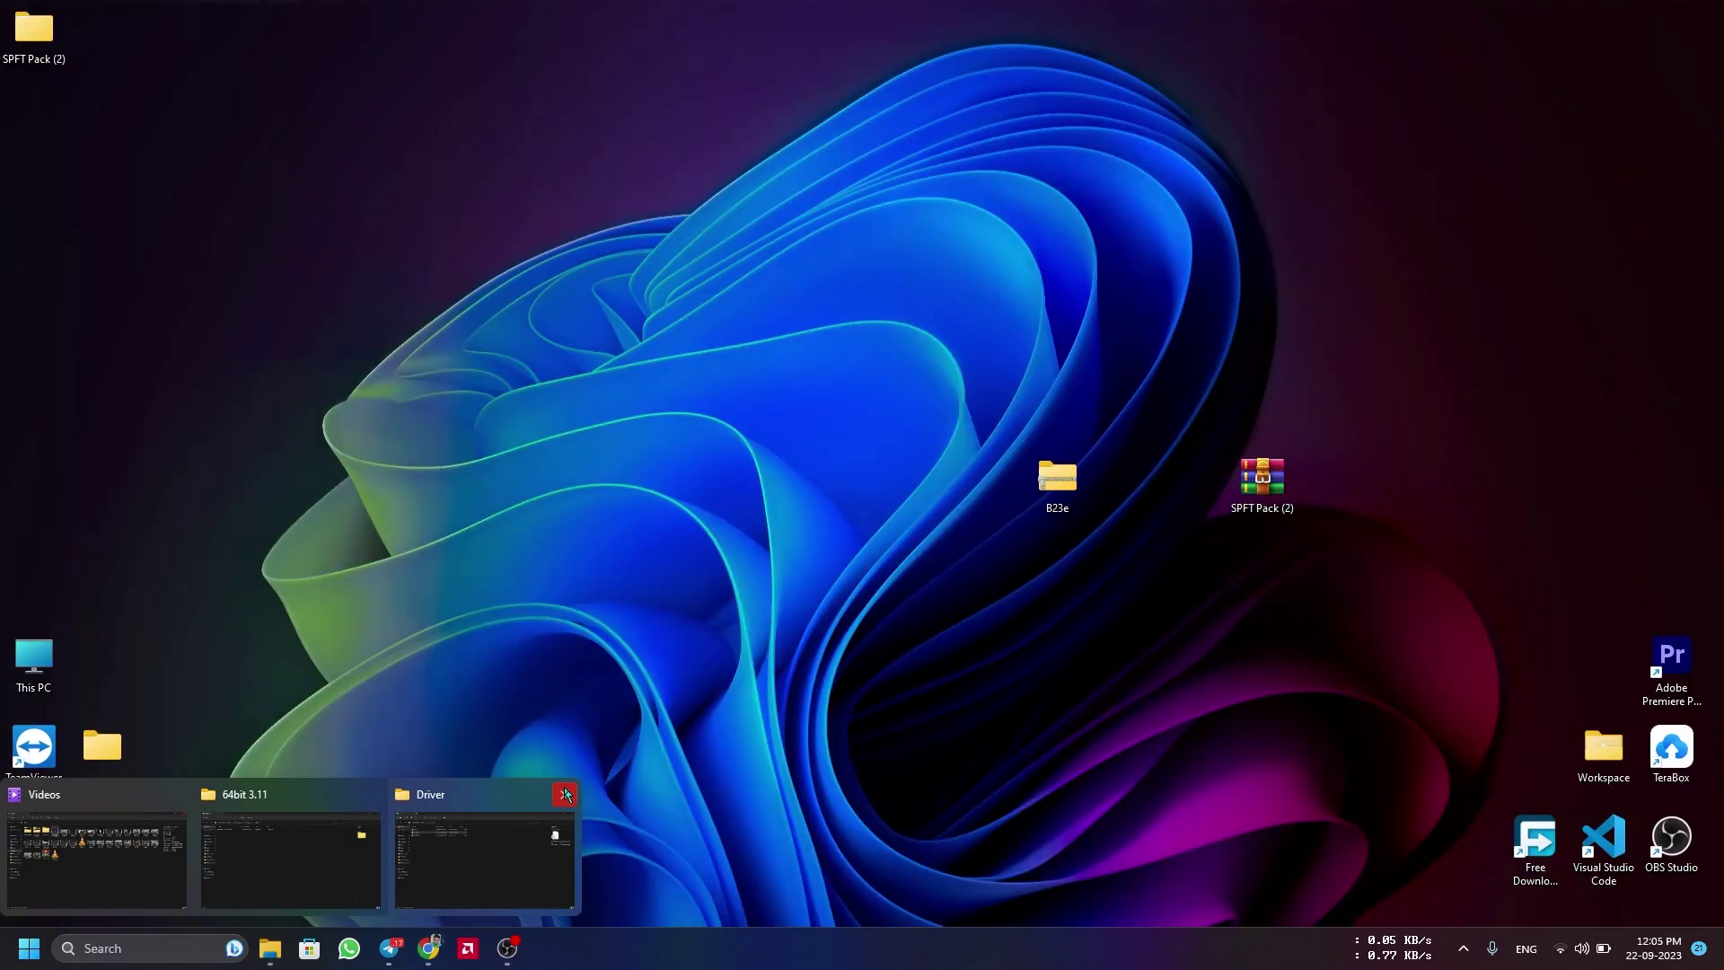
{"action": "left_click", "coordinate": [379, 796]}
Navigate from the Driver window to SPFT Pack > LibUsb > Lib Usb.
{"action": "left_click", "coordinate": [390, 817]}
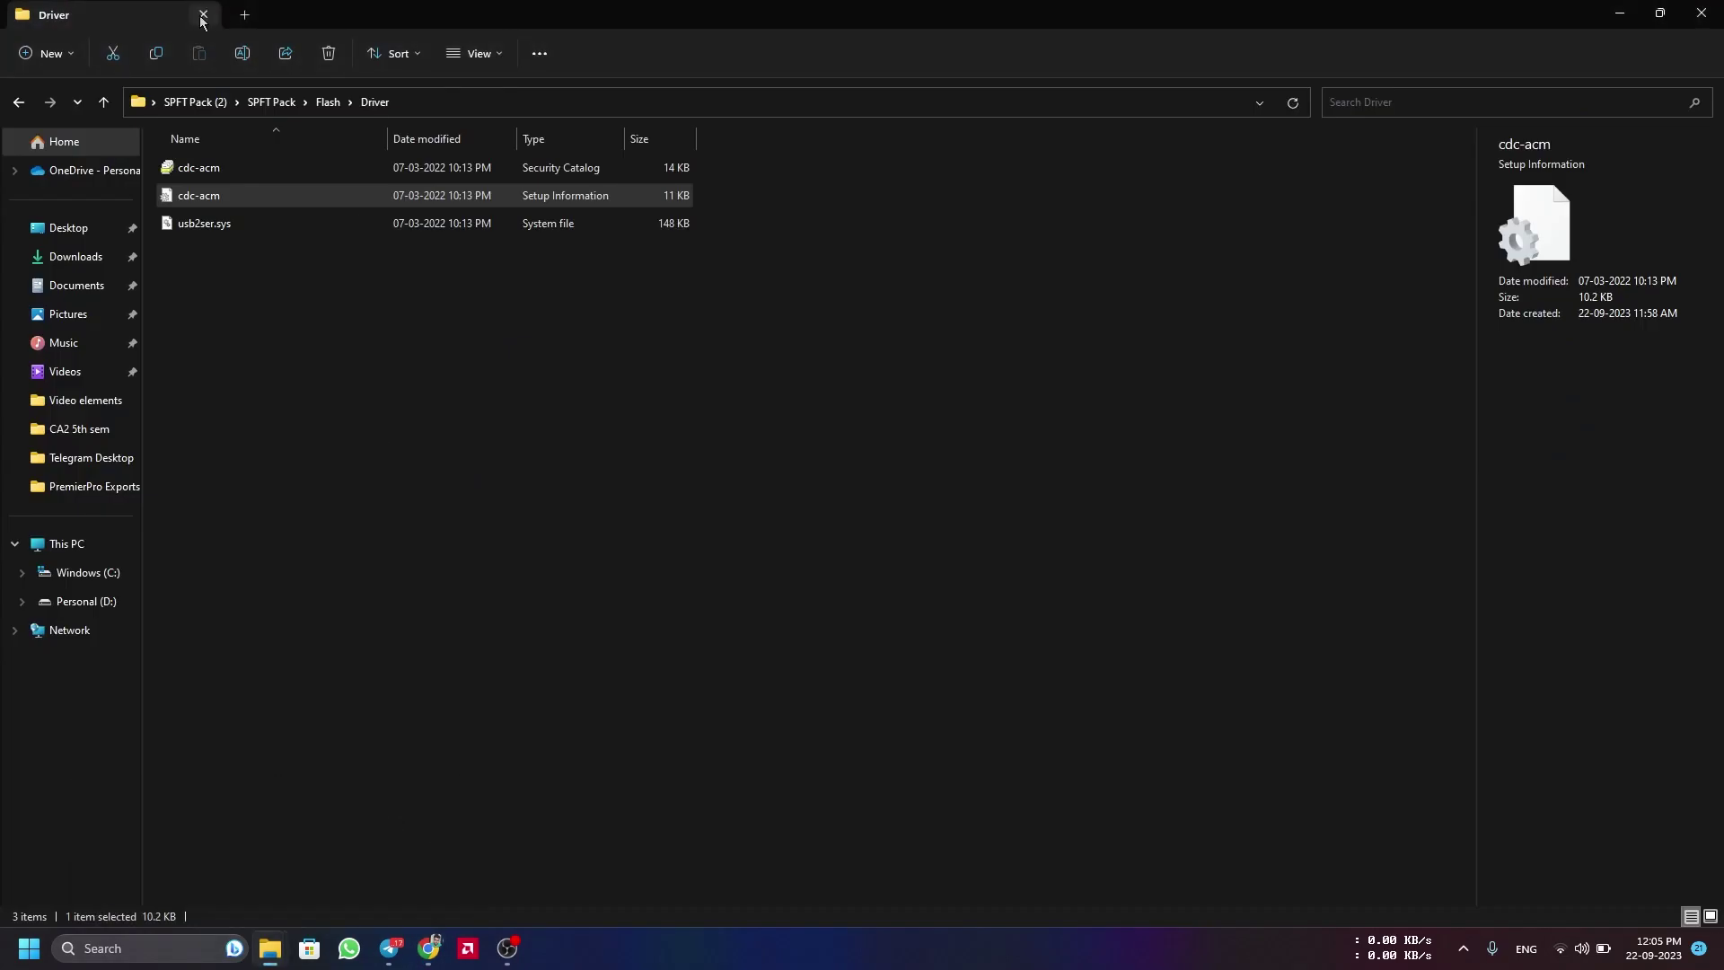
{"action": "left_click", "coordinate": [196, 102]}
{"action": "double_click", "coordinate": [233, 175]}
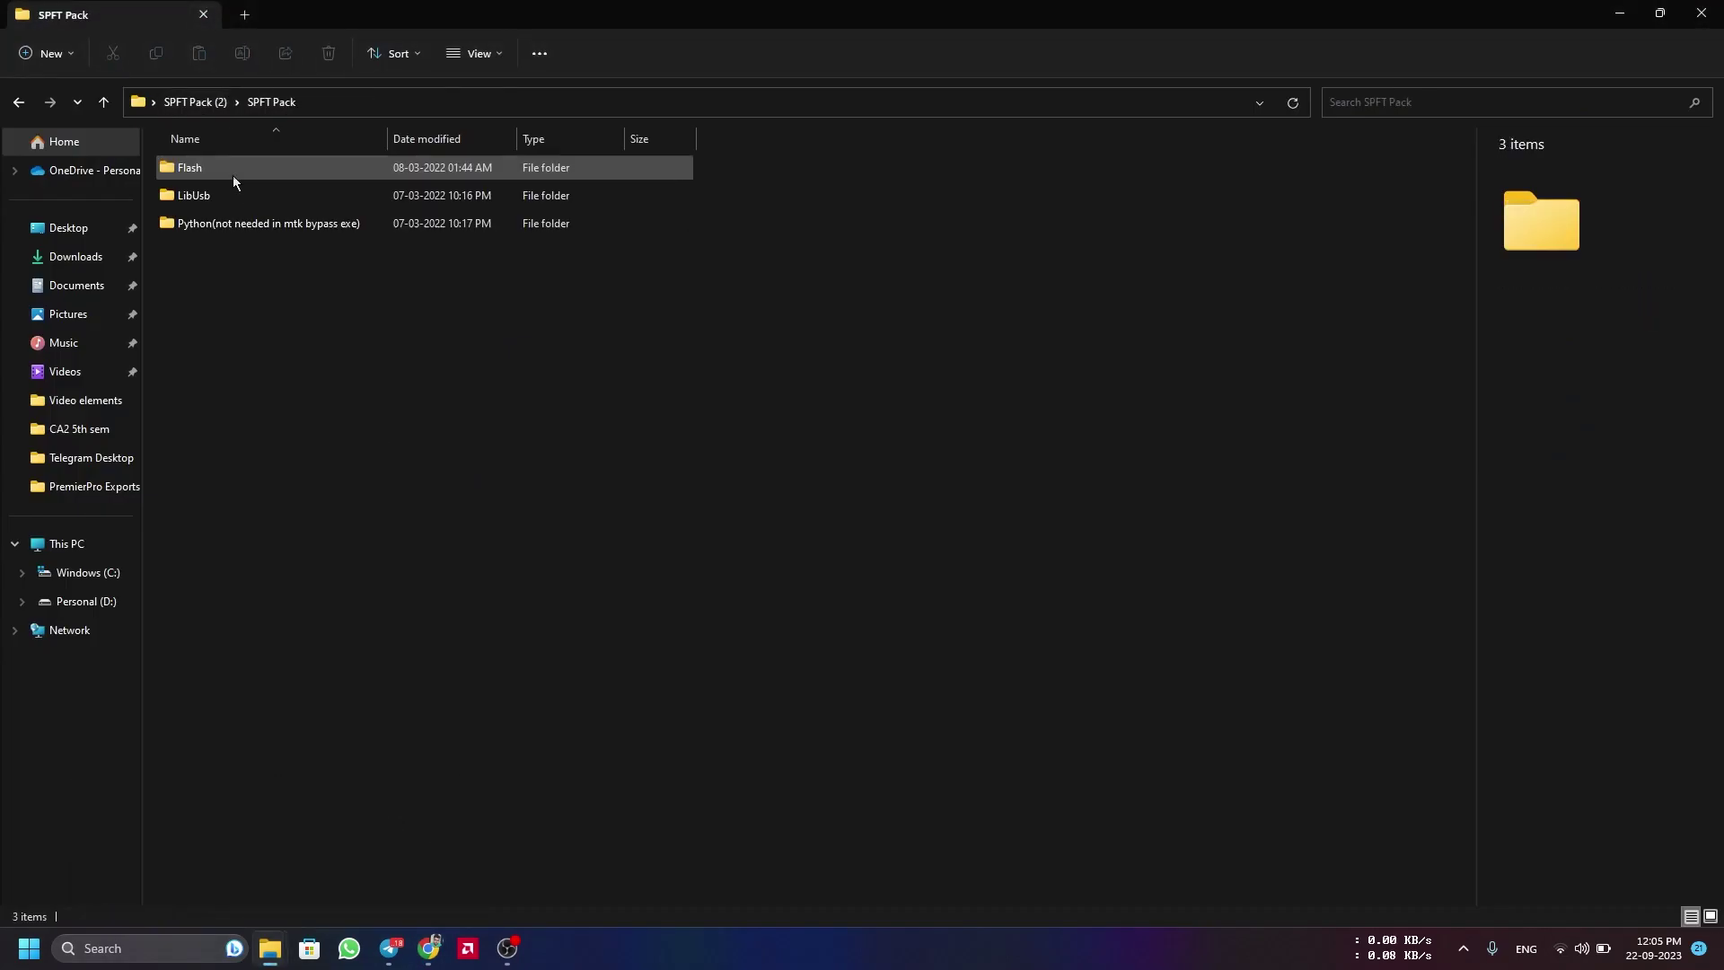
{"action": "double_click", "coordinate": [241, 196]}
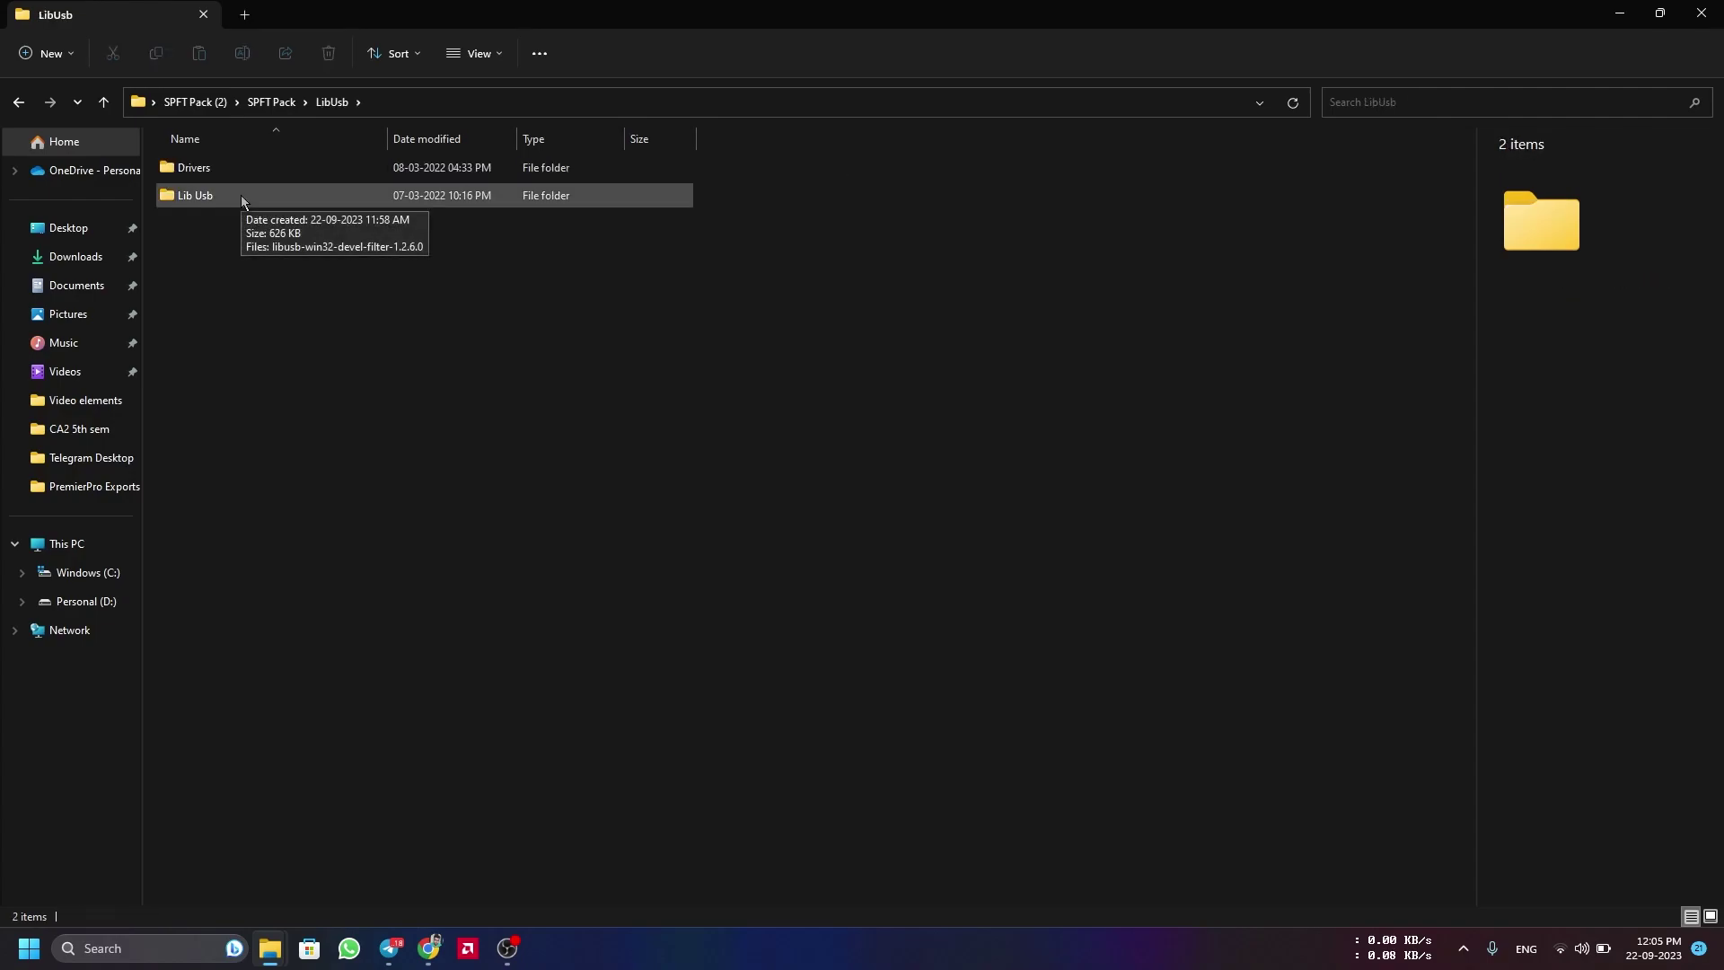
{"action": "left_click", "coordinate": [235, 201]}
{"action": "double_click", "coordinate": [236, 201]}
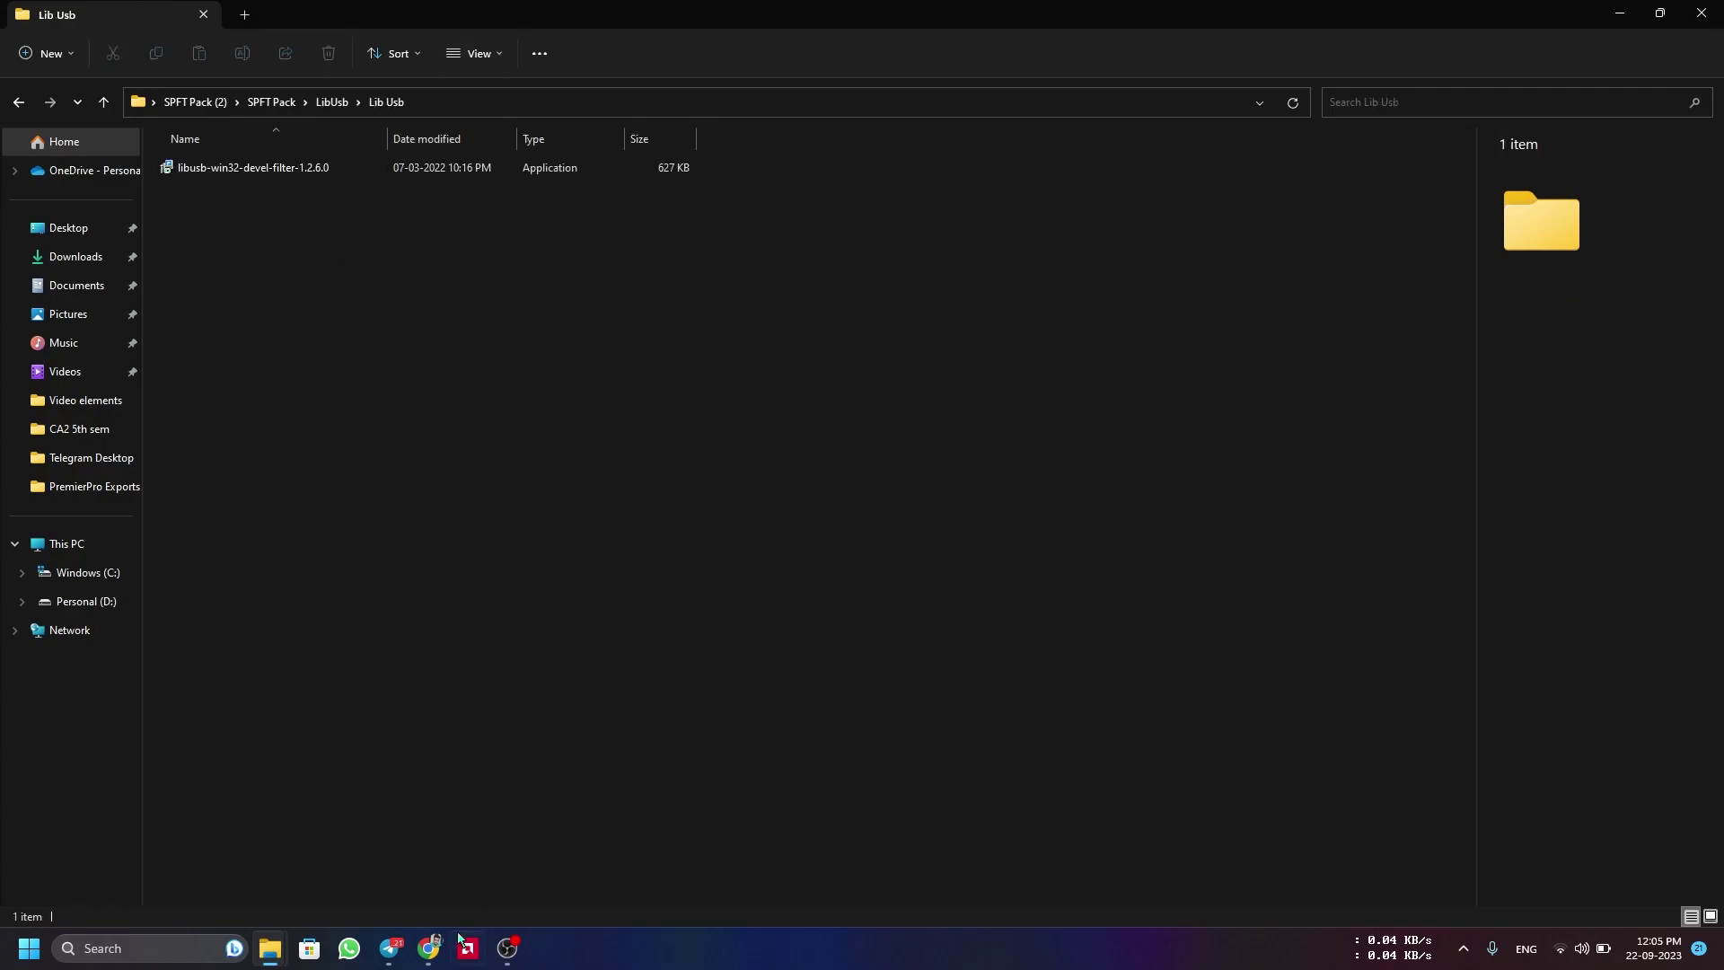
Check the guide, then display the Lib Usb folder's full path in Explorer.
{"action": "left_click", "coordinate": [429, 948]}
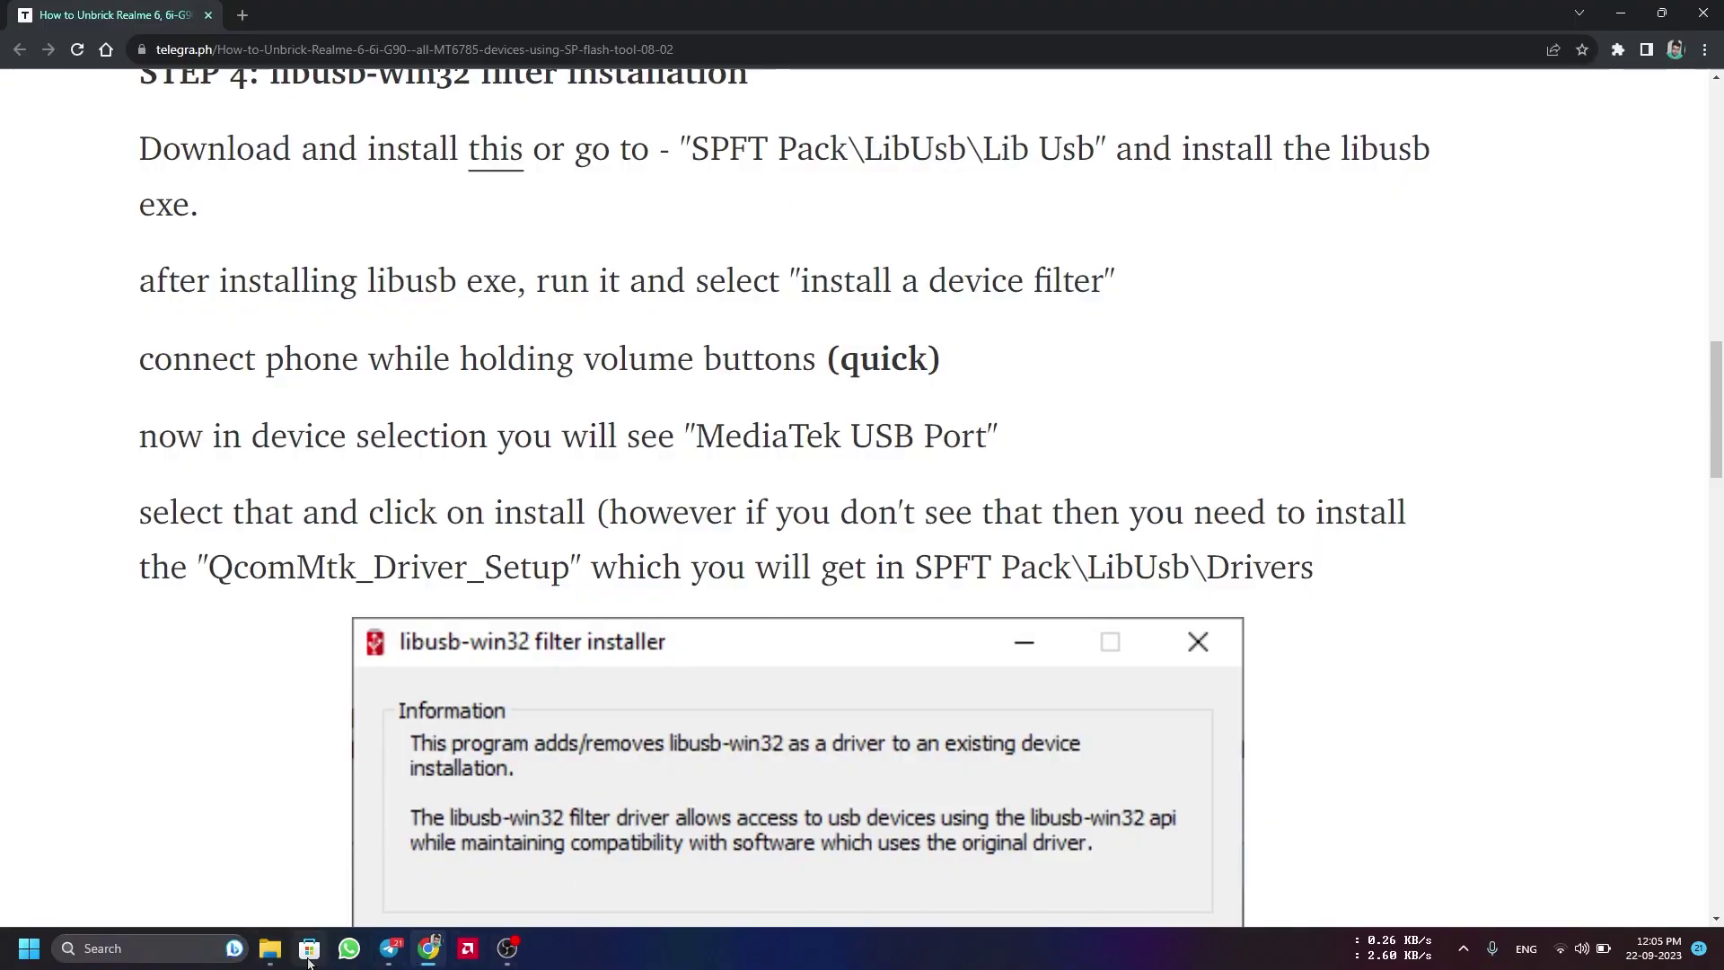
{"action": "mouse_move", "coordinate": [270, 948]}
{"action": "left_click", "coordinate": [355, 870]}
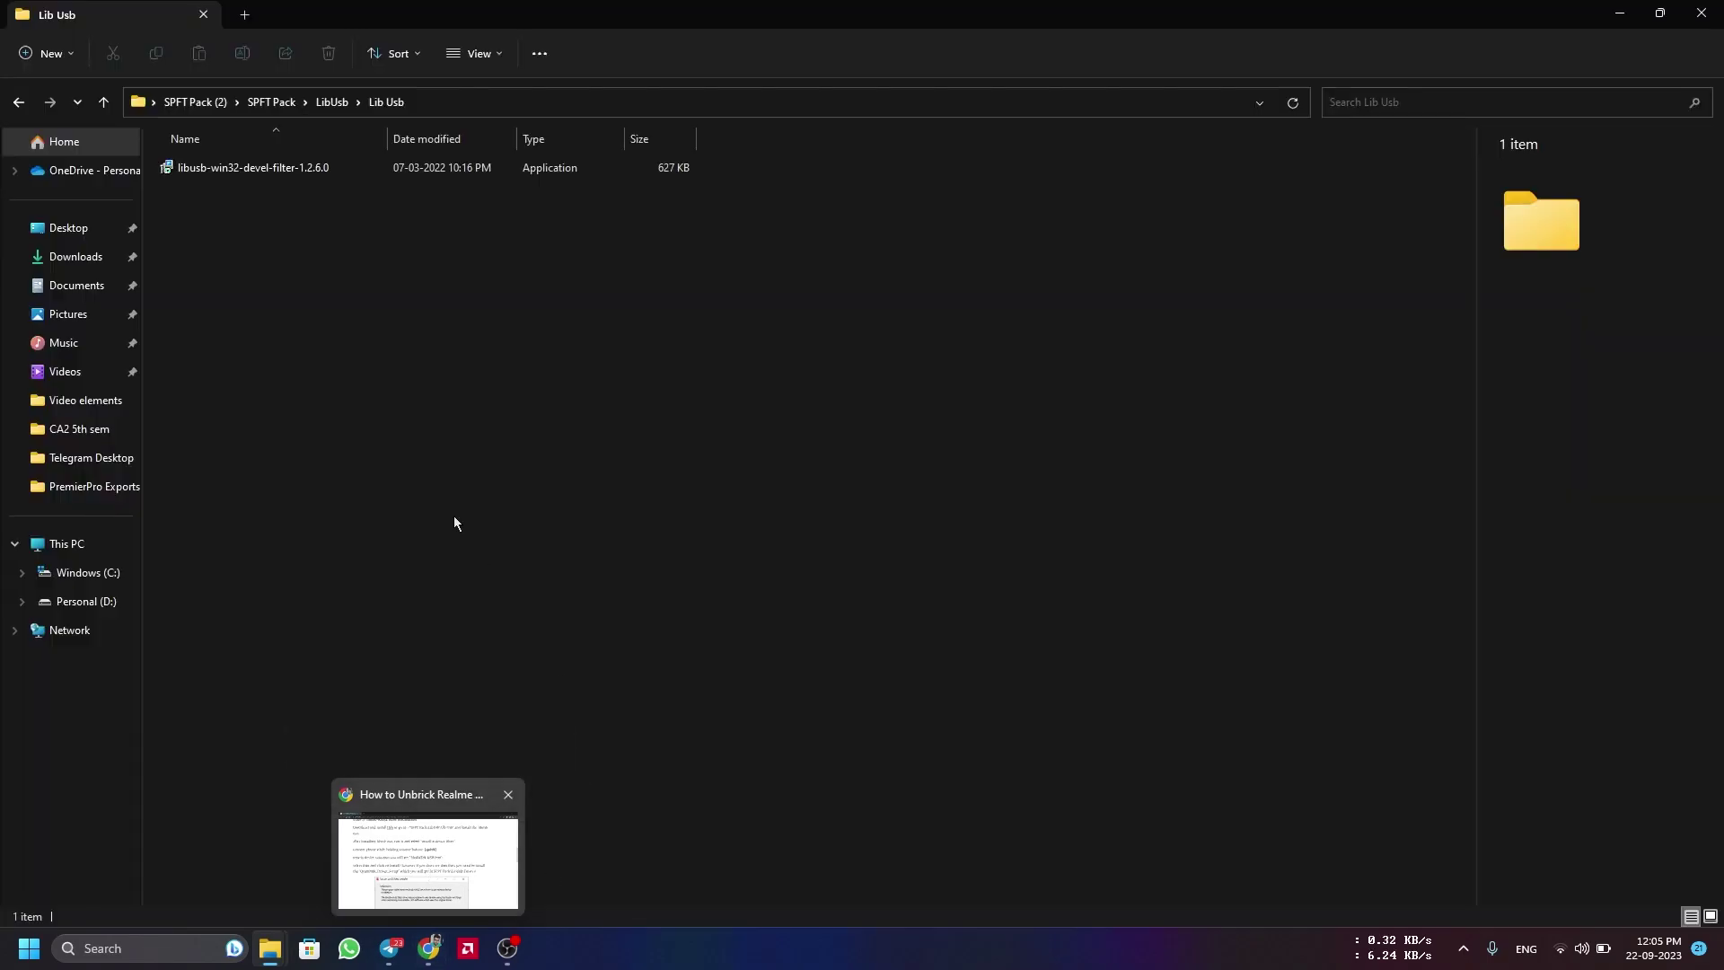
{"action": "left_click", "coordinate": [449, 101]}
Run libusb-win32-devel-filter-1.2.6.0, recheck the guide, and bring up the LibUSB-Win32 Setup Wizard.
{"action": "left_click", "coordinate": [476, 291]}
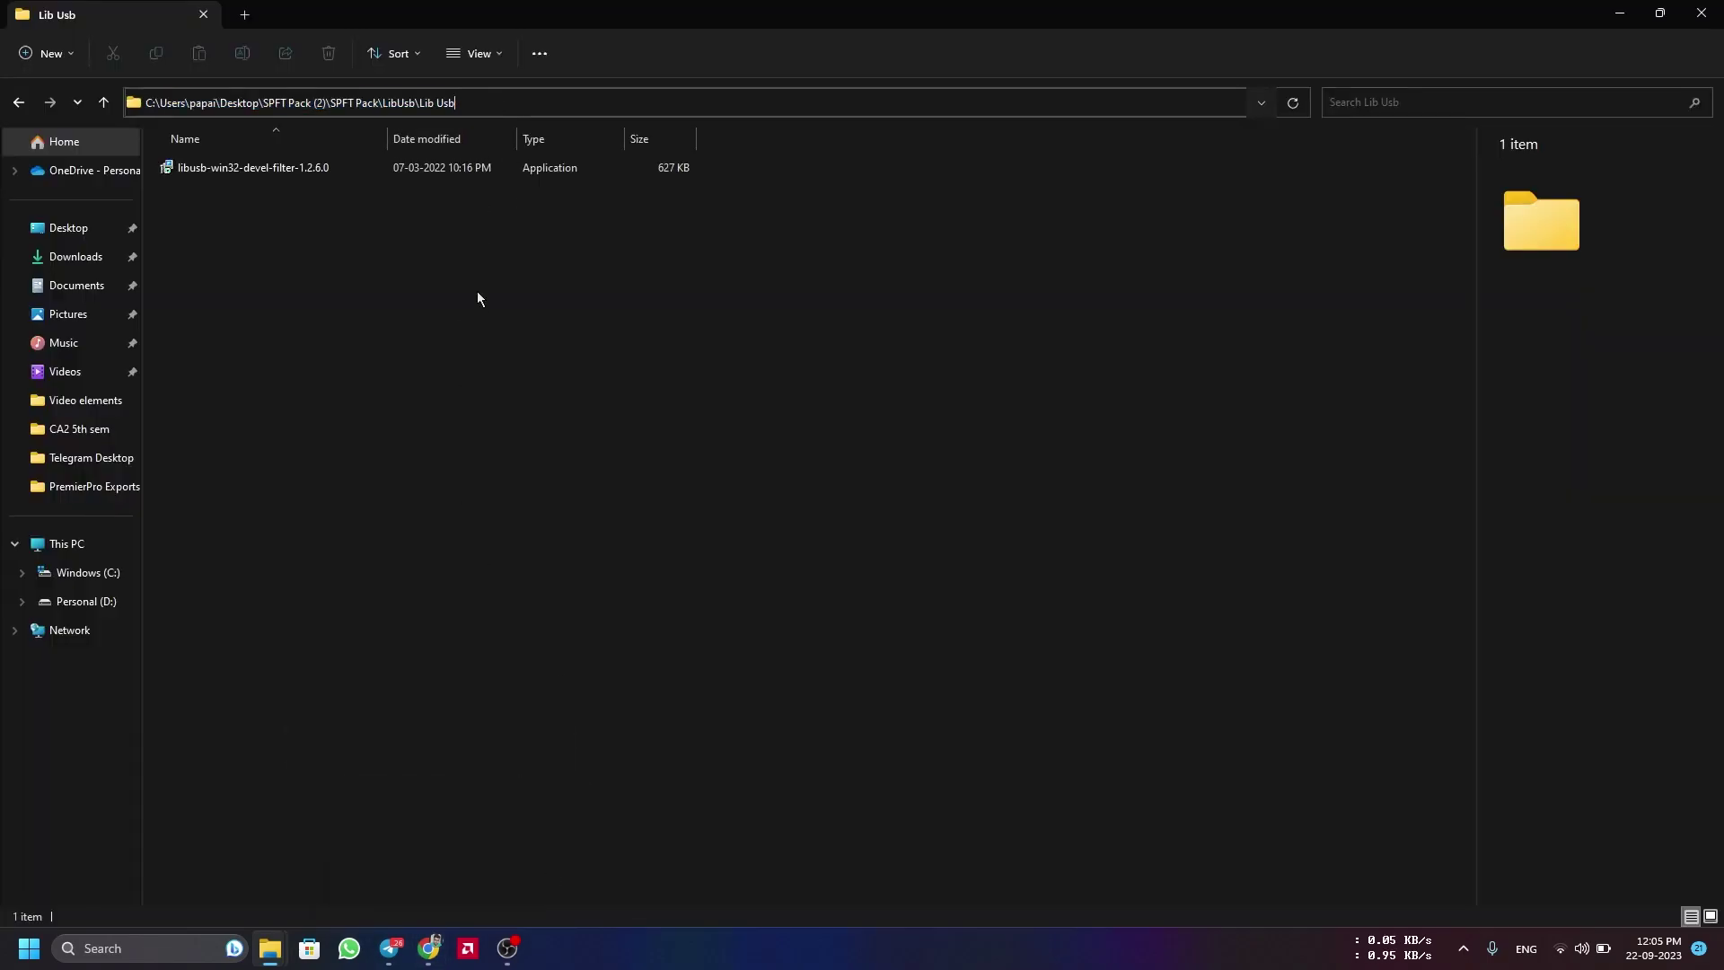
{"action": "left_click", "coordinate": [294, 171]}
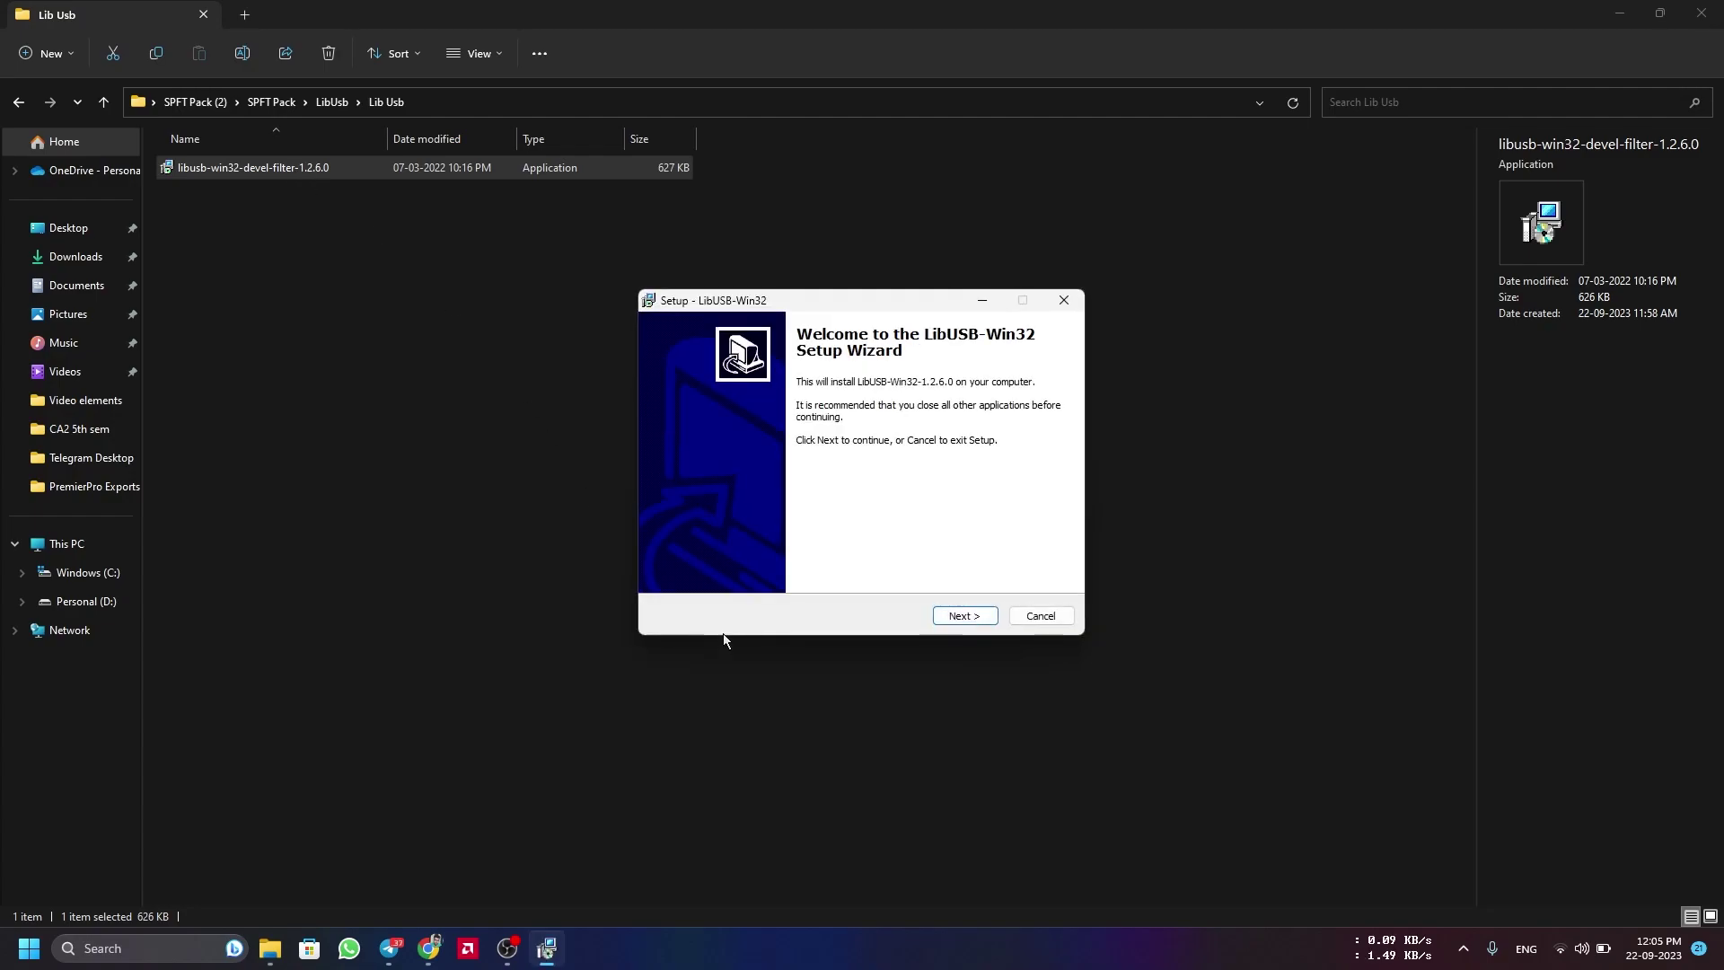
{"action": "left_click", "coordinate": [431, 948]}
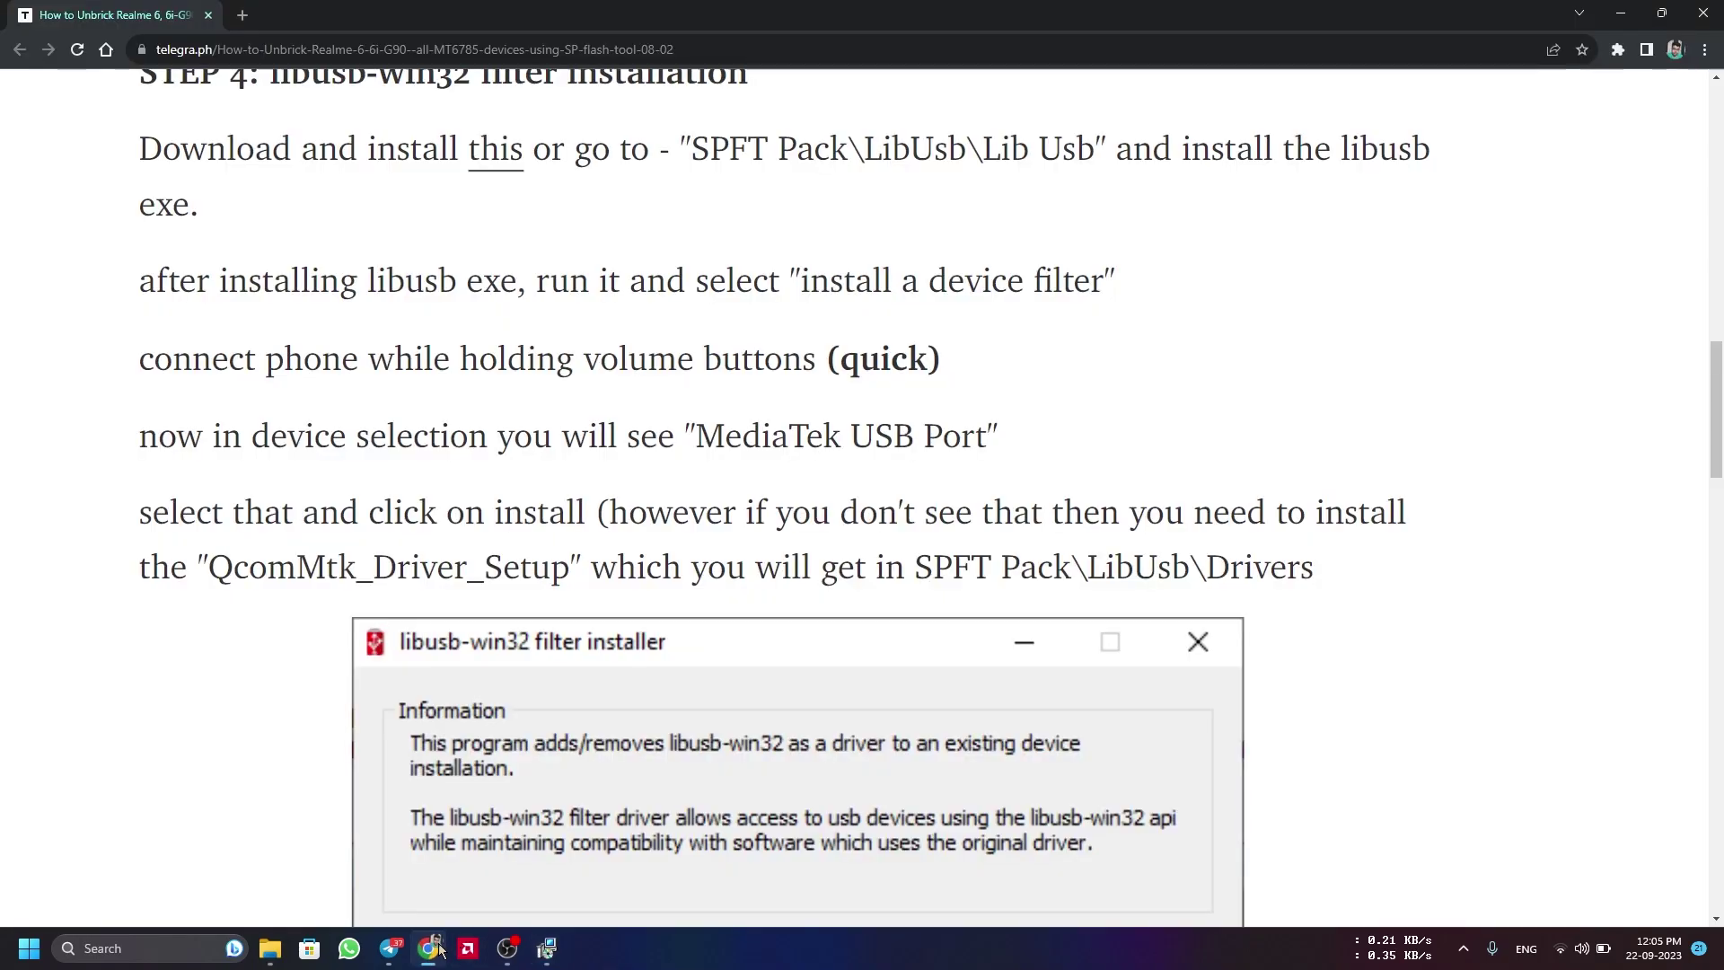
{"action": "scroll", "coordinate": [605, 639], "scroll_direction": "up", "scroll_amount": 1}
{"action": "scroll", "coordinate": [605, 640], "scroll_direction": "down", "scroll_amount": 2}
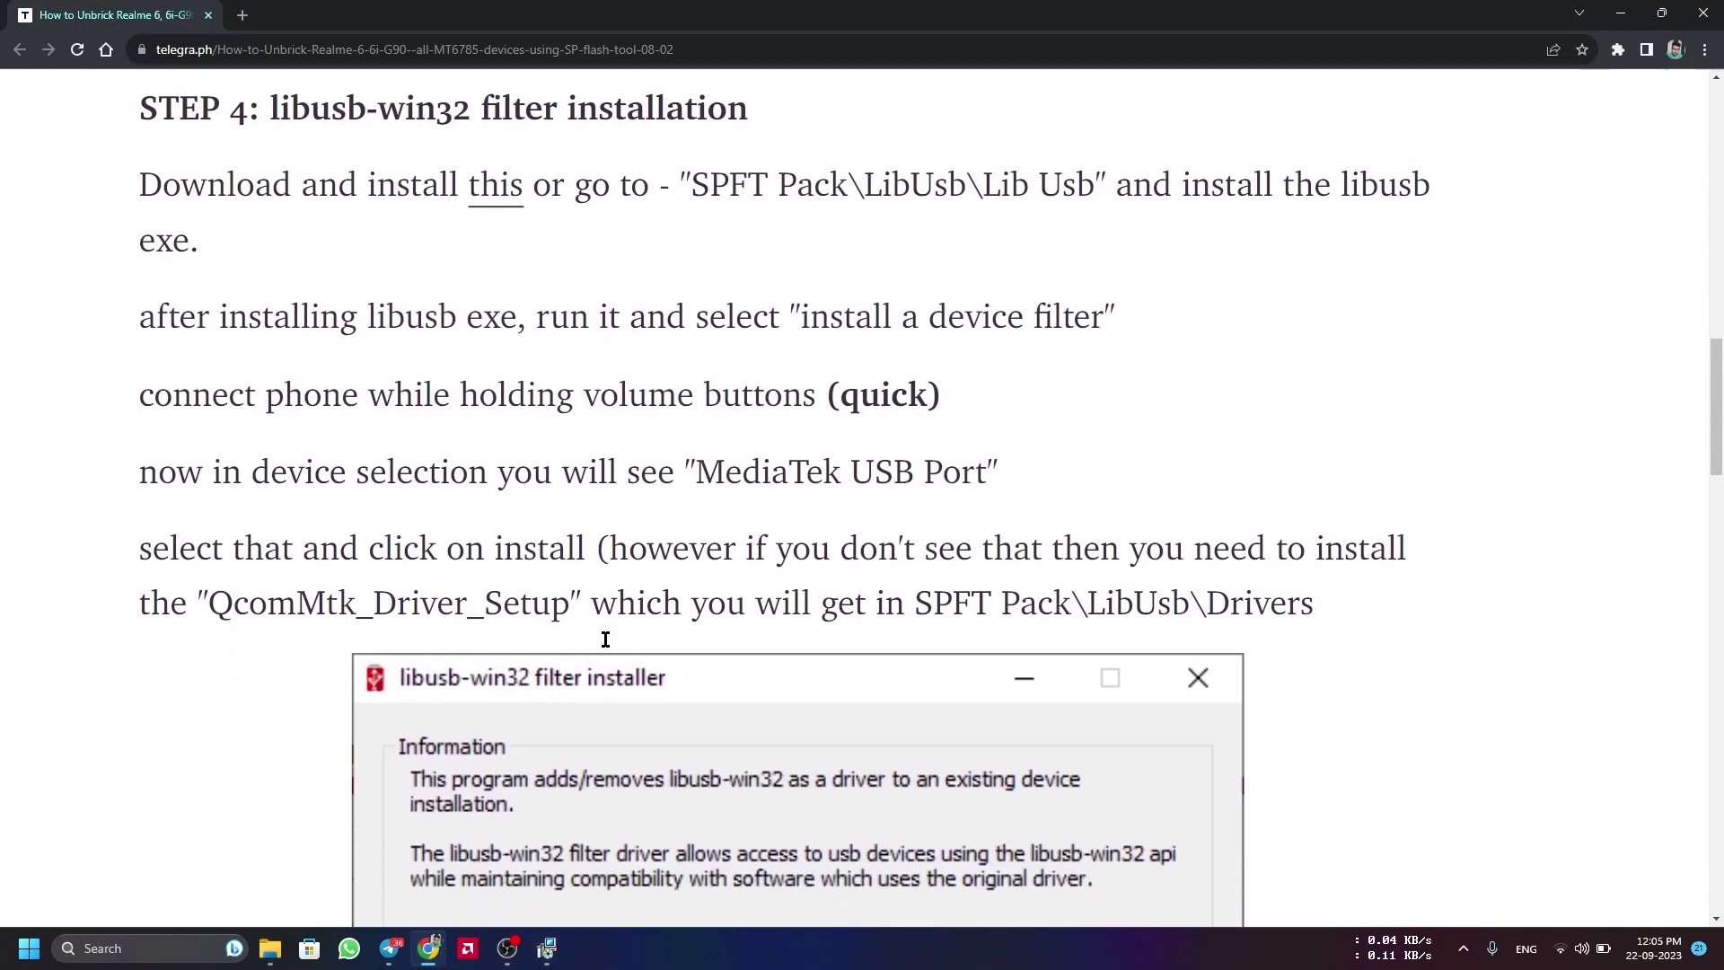
{"action": "scroll", "coordinate": [605, 639], "scroll_direction": "down", "scroll_amount": 12}
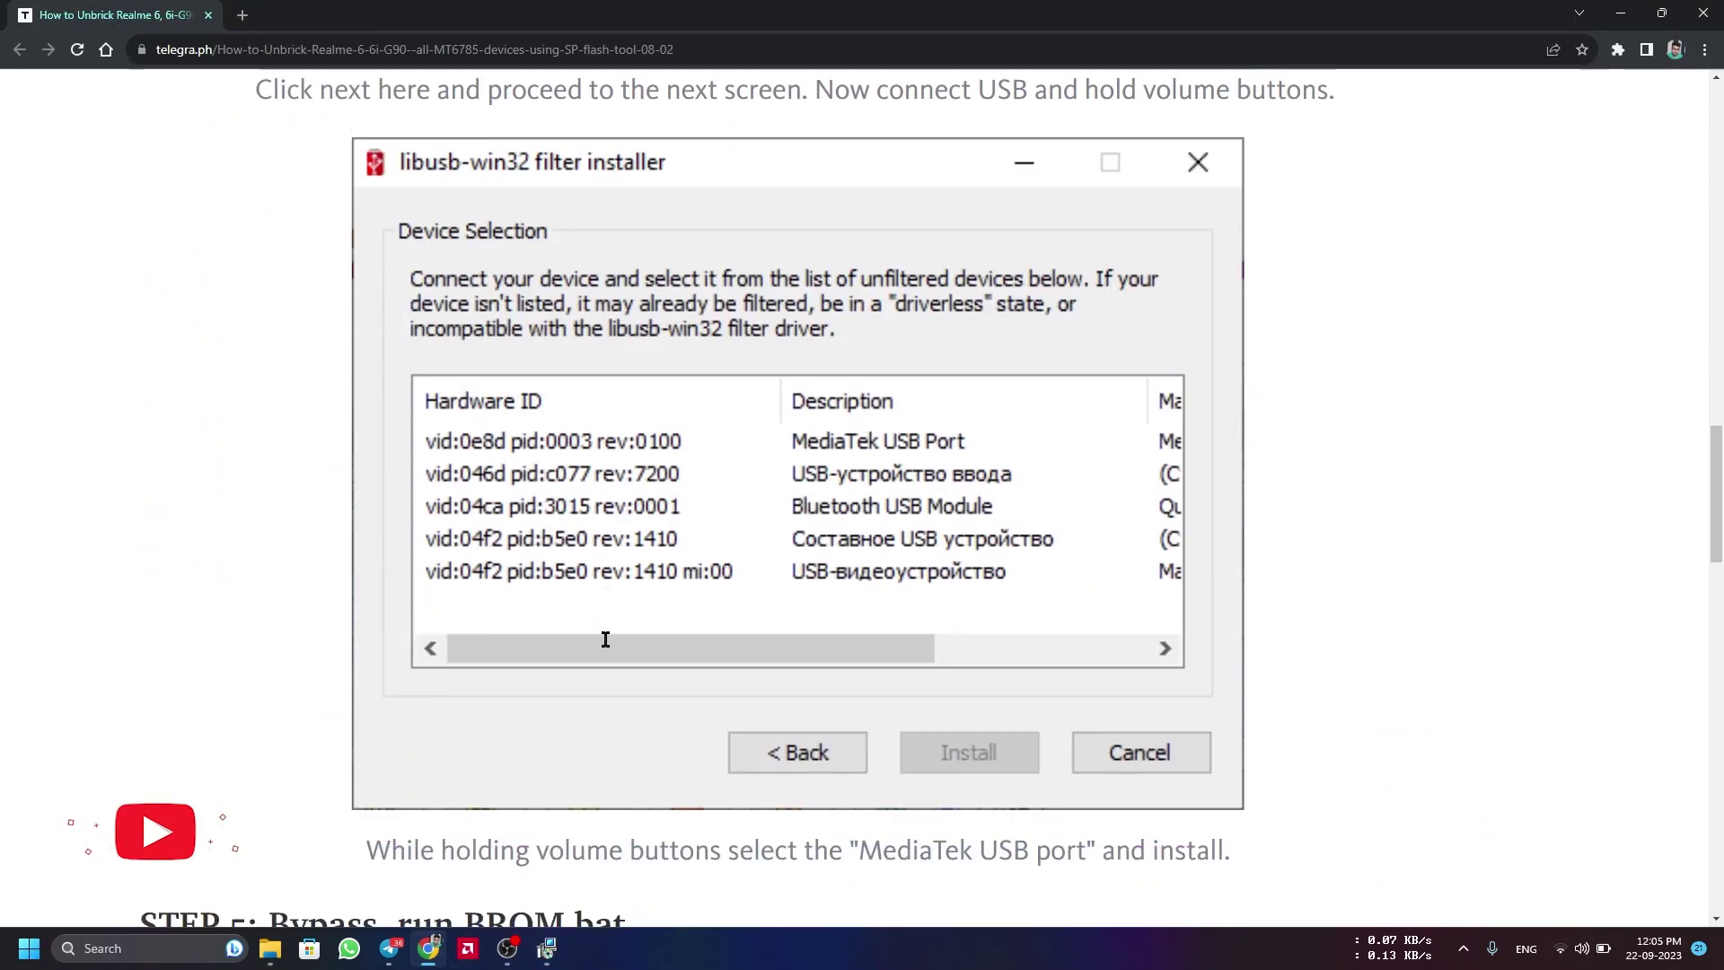
{"action": "scroll", "coordinate": [605, 639], "scroll_direction": "up", "scroll_amount": 4}
{"action": "scroll", "coordinate": [605, 639], "scroll_direction": "up", "scroll_amount": 9}
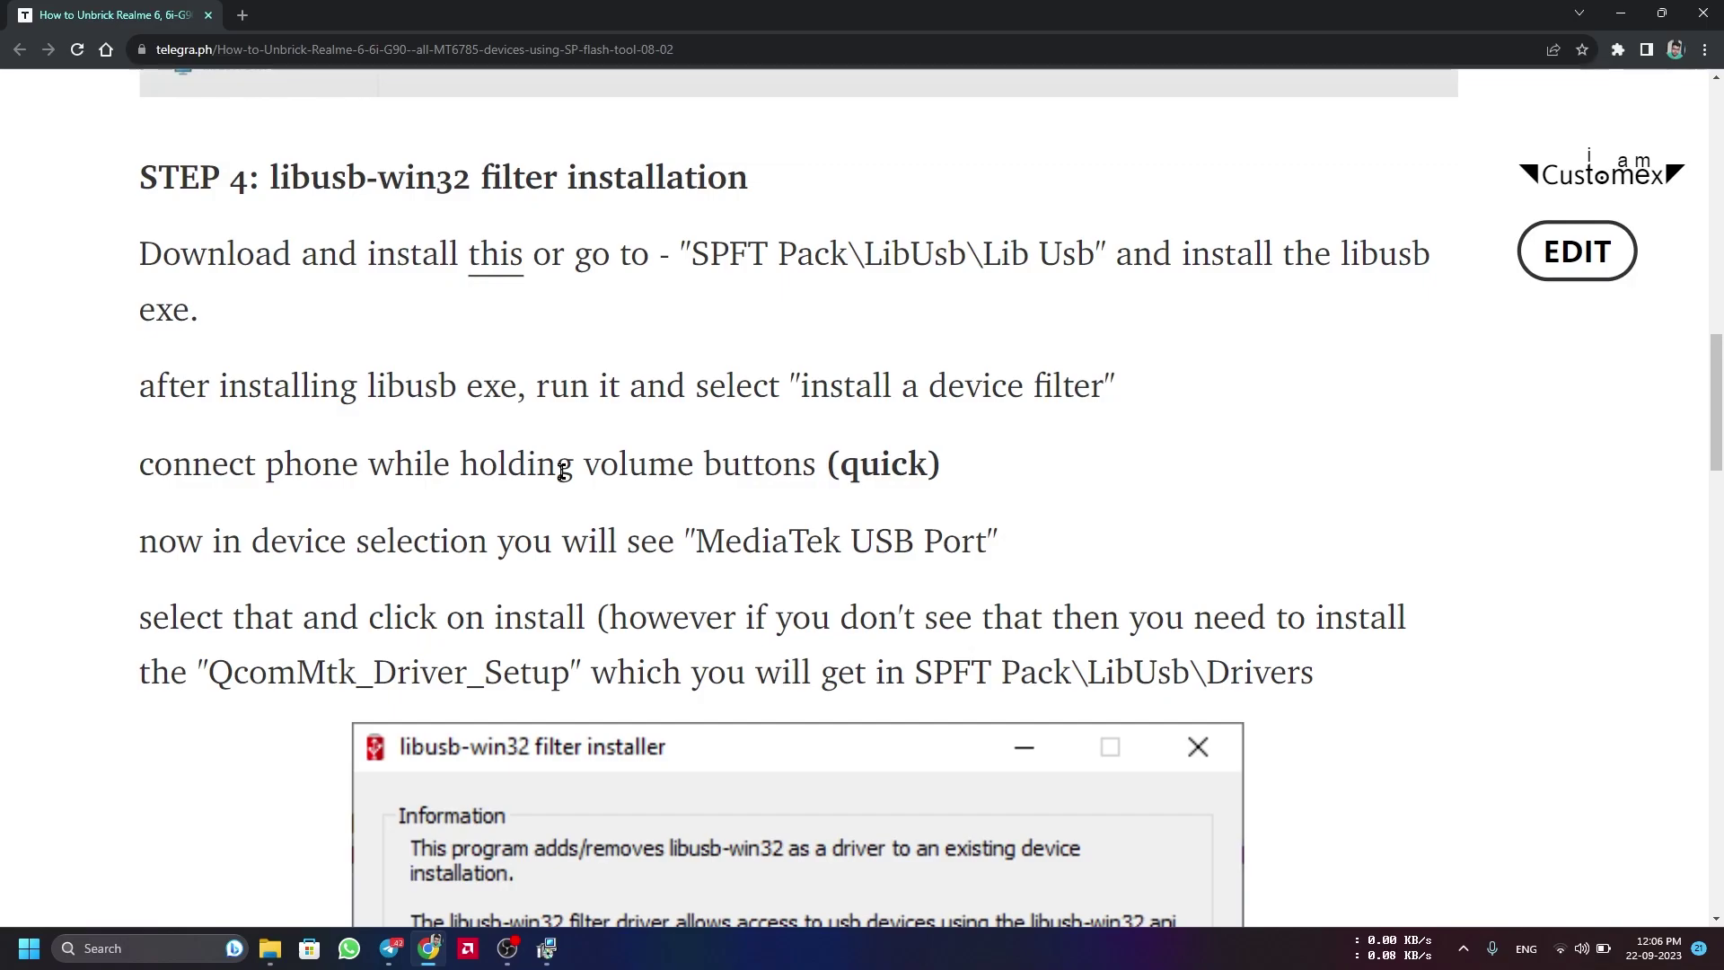
{"action": "left_click", "coordinate": [546, 949]}
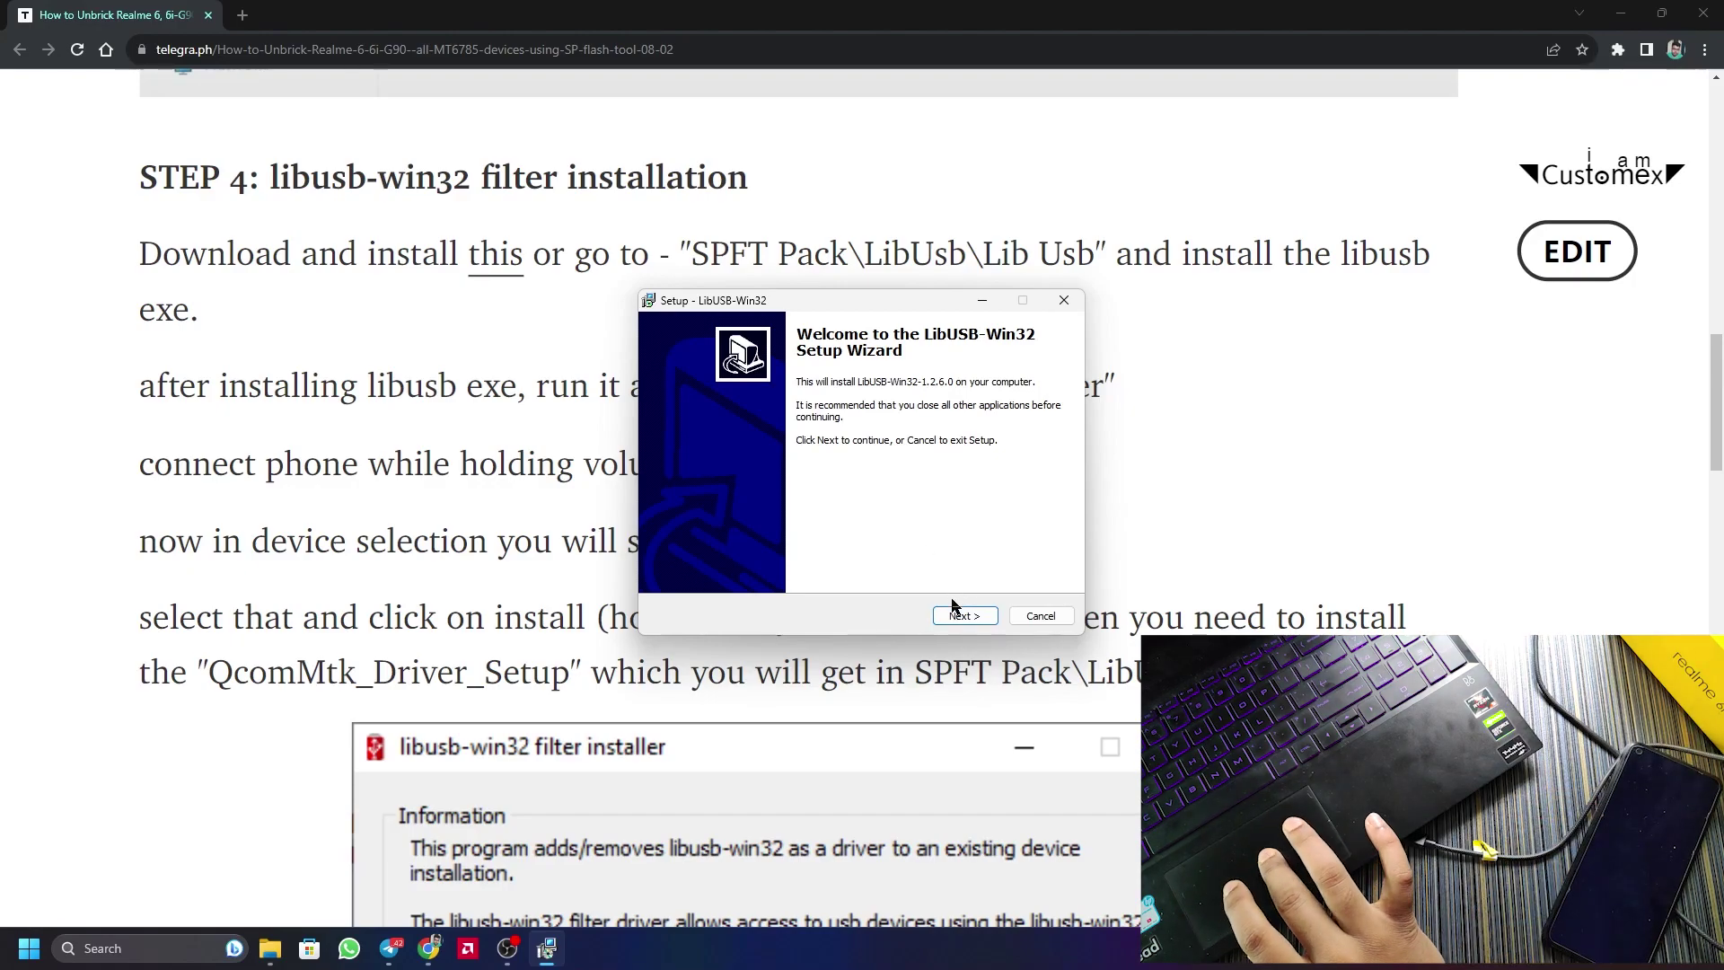
Install LibUSB-Win32 1.2.6.0 to the default folder and Start Menu folder, finishing with the filter wizard launched.
{"action": "left_click", "coordinate": [953, 615]}
{"action": "left_click", "coordinate": [954, 615]}
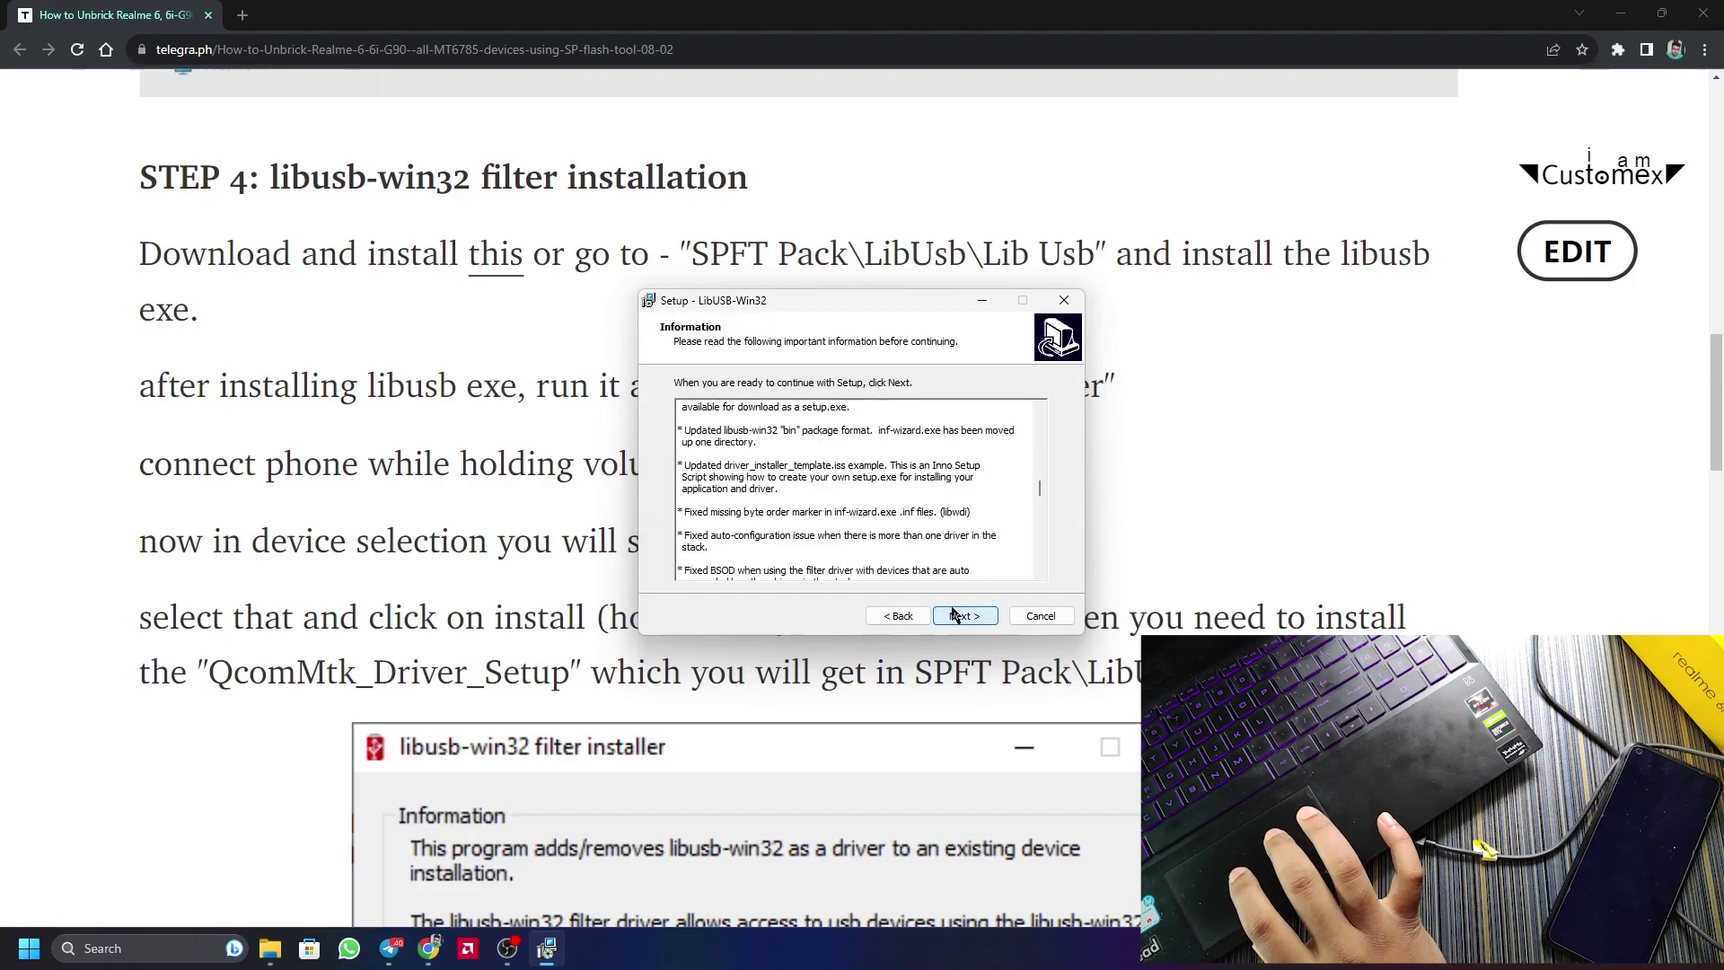
{"action": "left_click", "coordinate": [953, 615]}
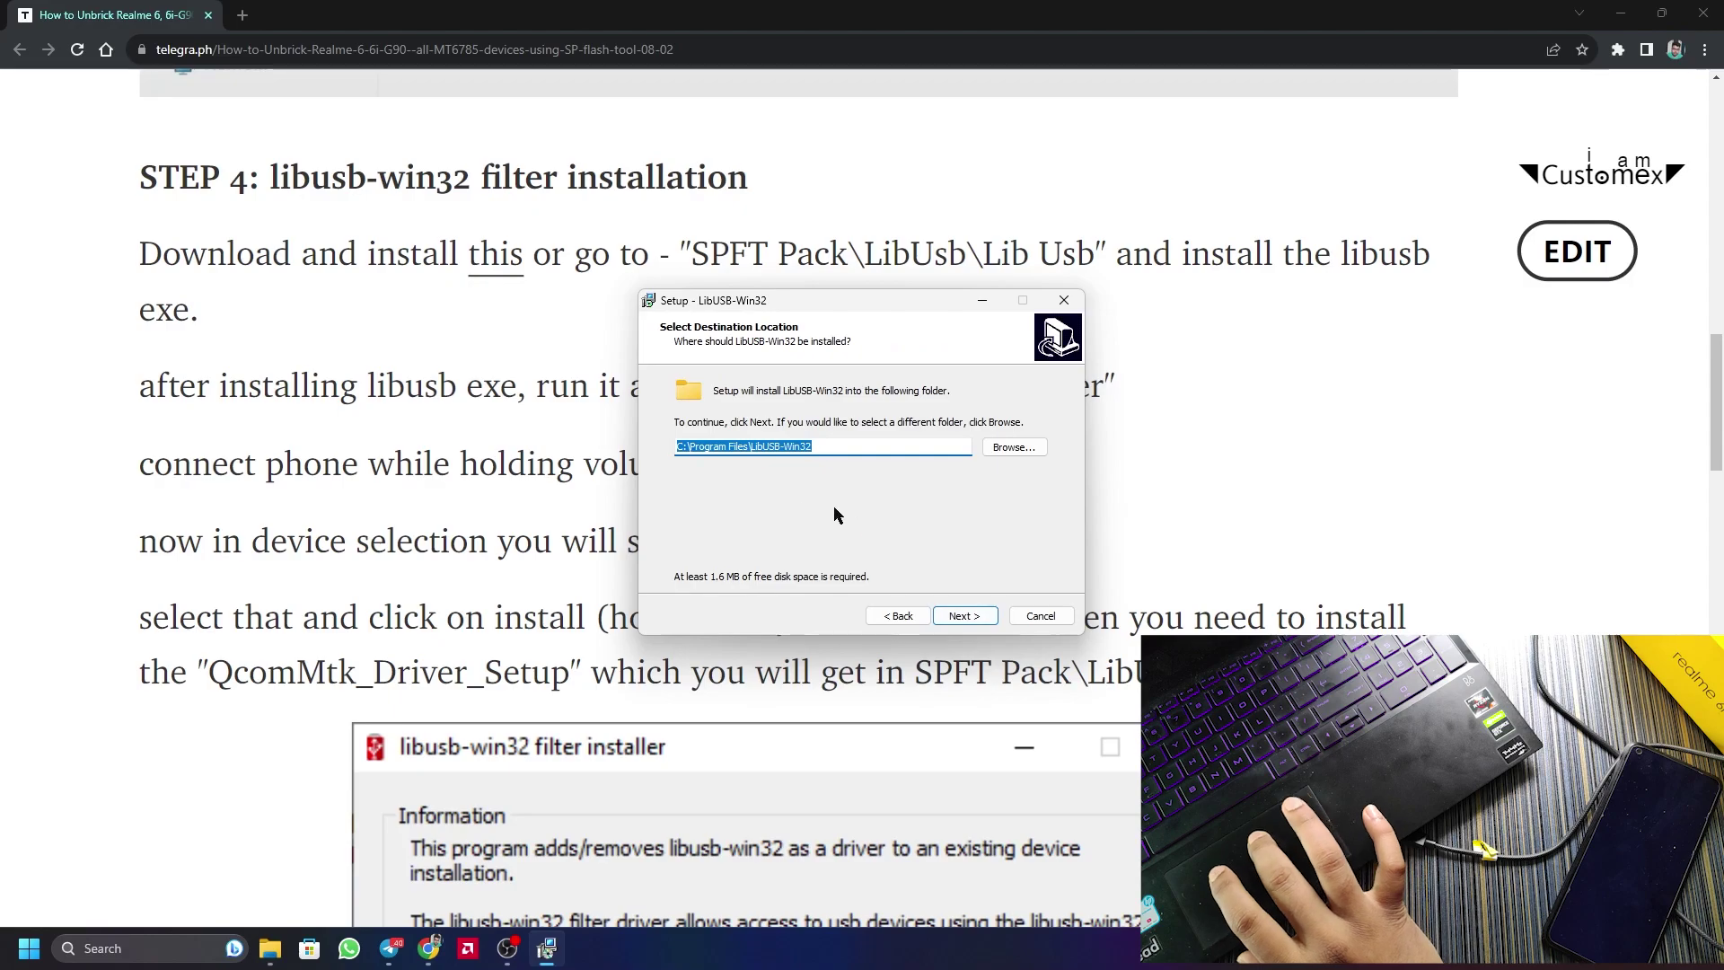
{"action": "left_click", "coordinate": [956, 619]}
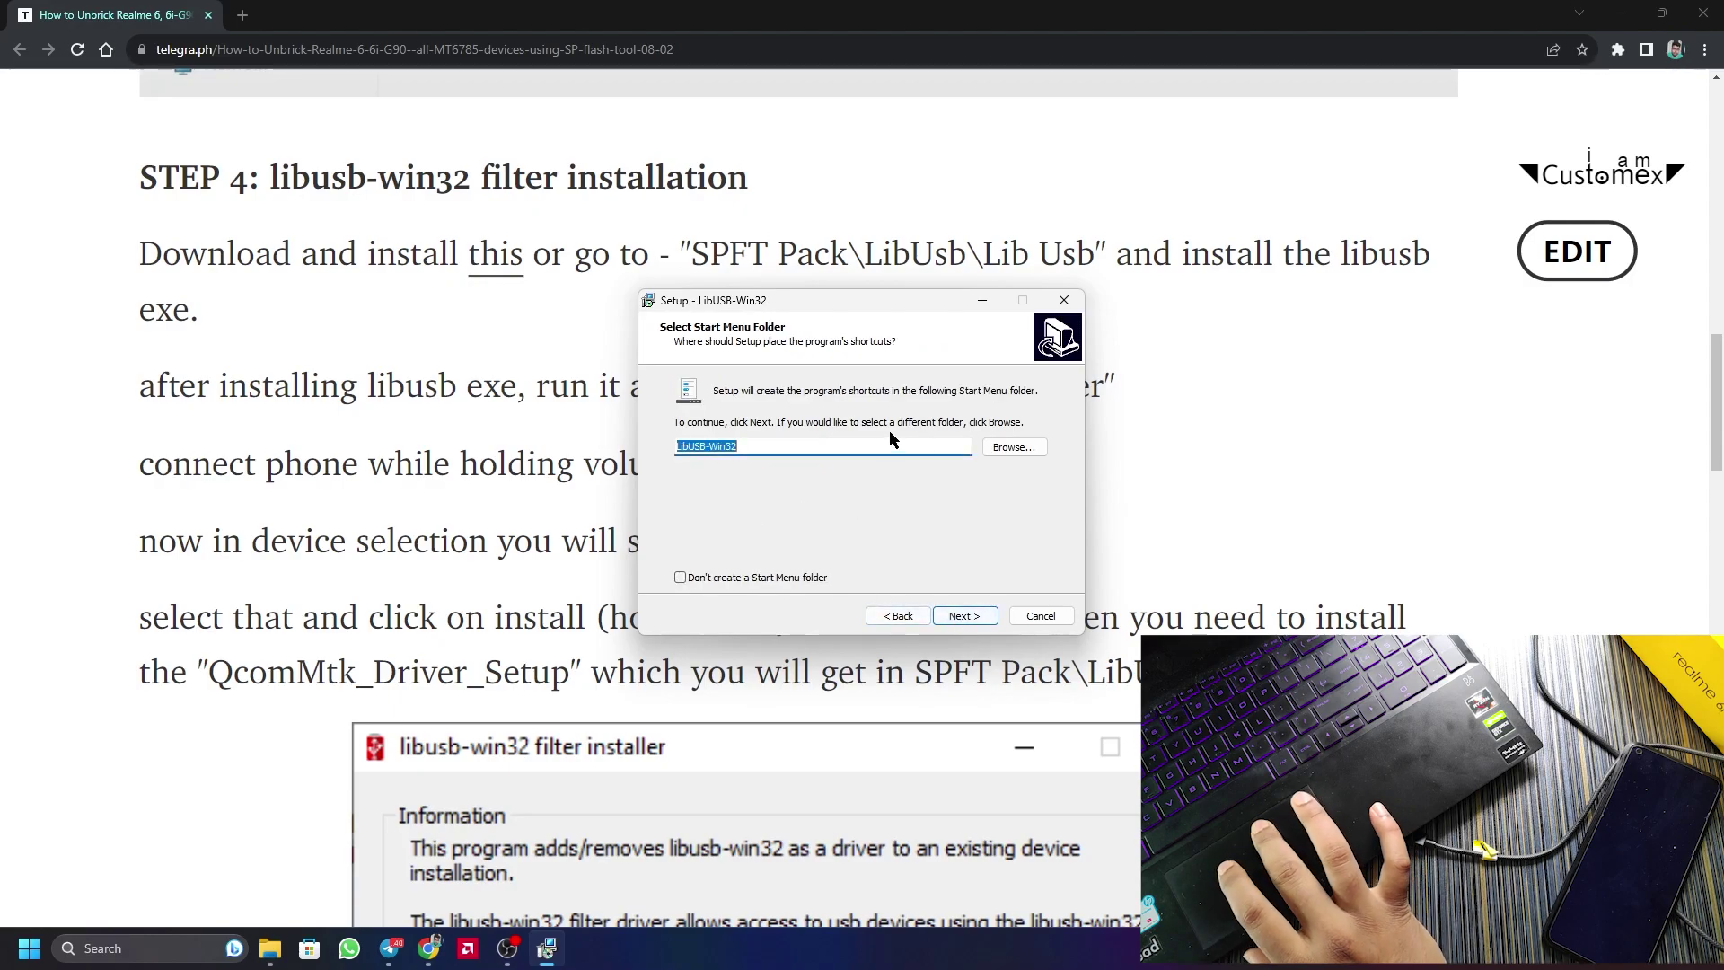
{"action": "left_click", "coordinate": [953, 614]}
{"action": "left_click", "coordinate": [954, 615]}
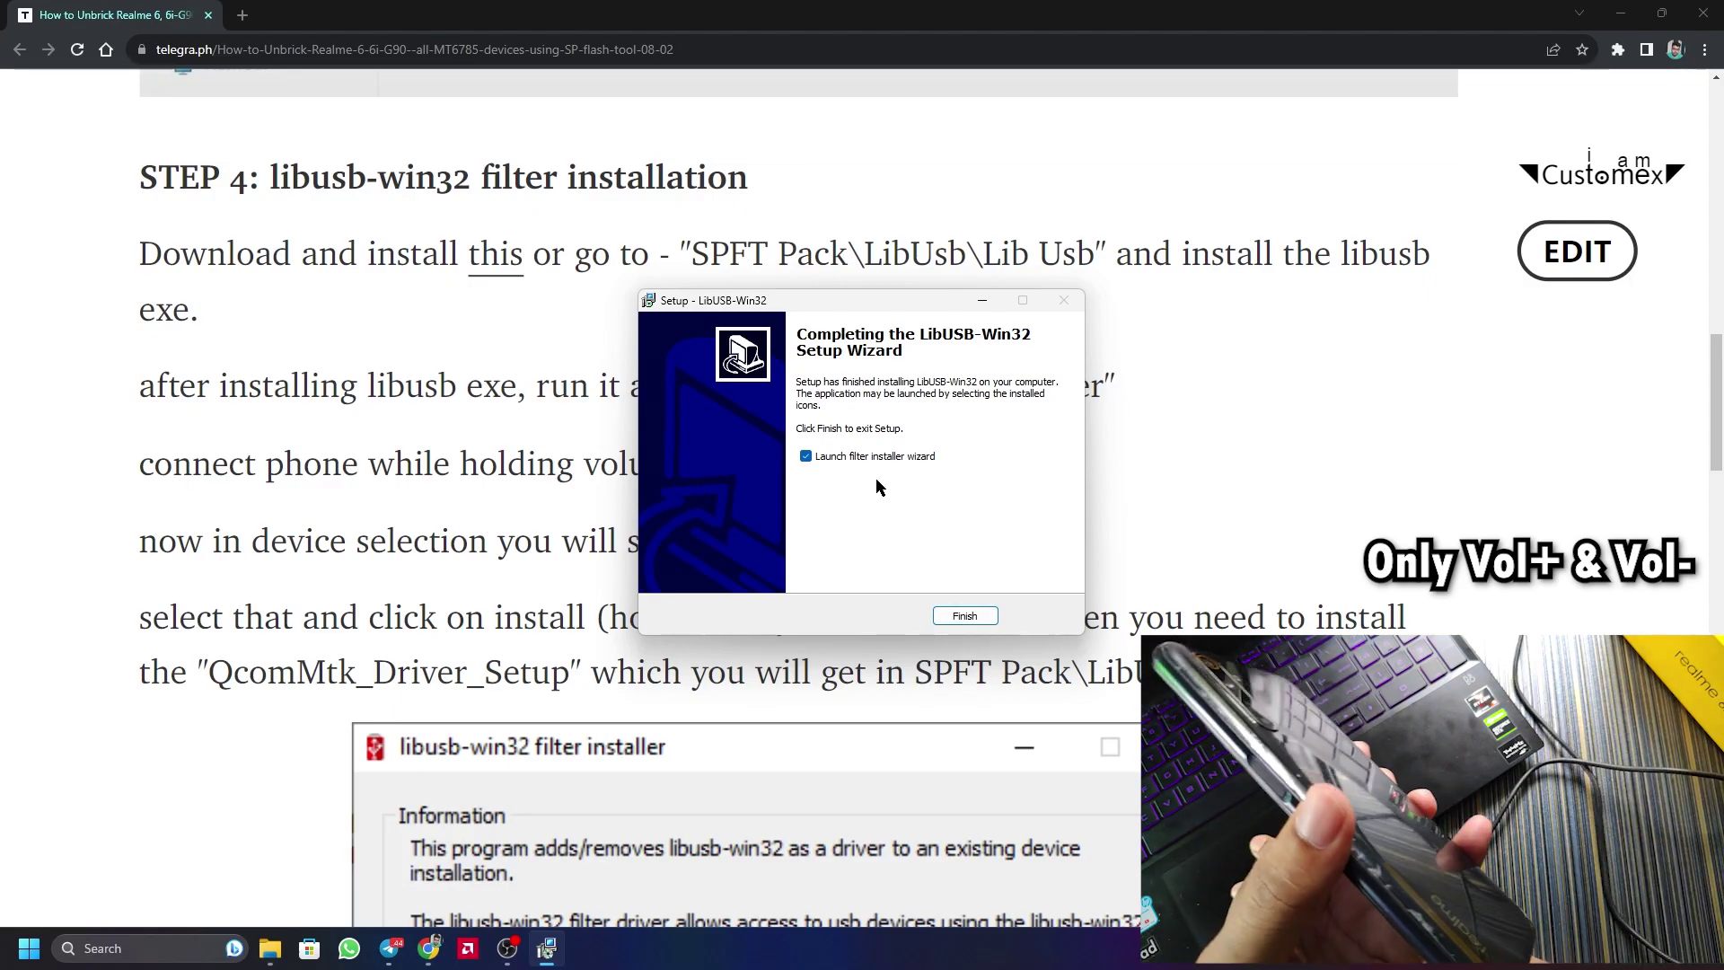
{"action": "left_click", "coordinate": [987, 615]}
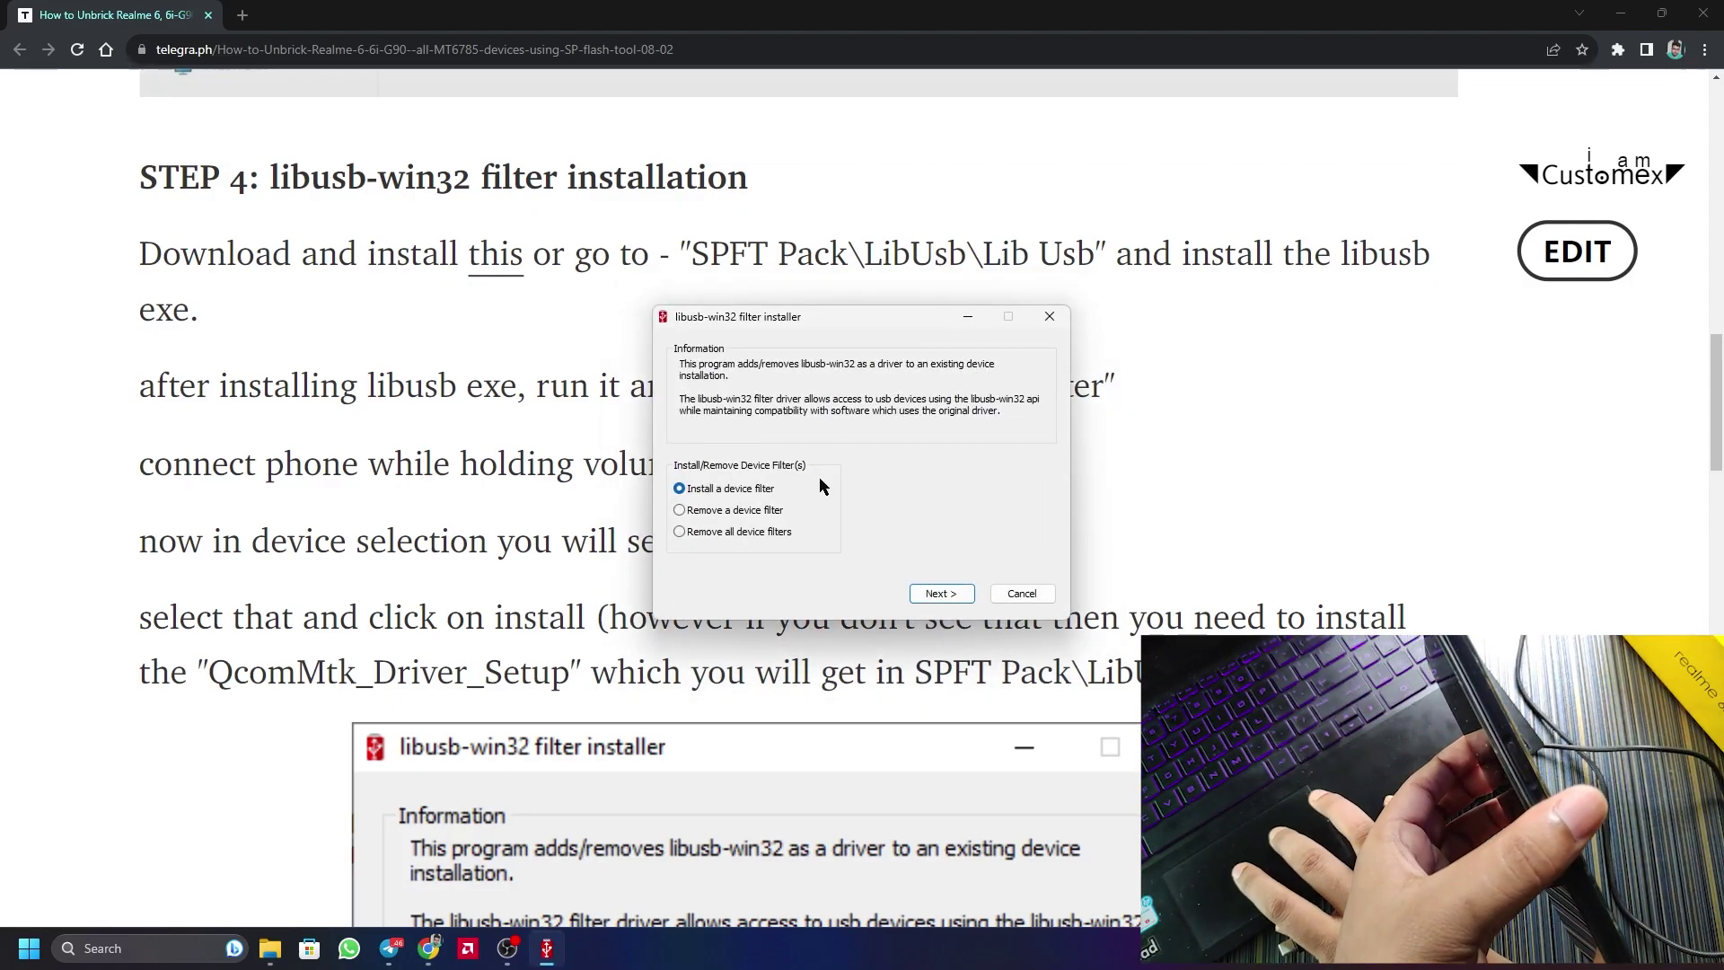
Install a libusb-win32 device filter on MediaTek USB Port, acknowledge the success message, and exit the installer.
{"action": "left_click", "coordinate": [935, 593]}
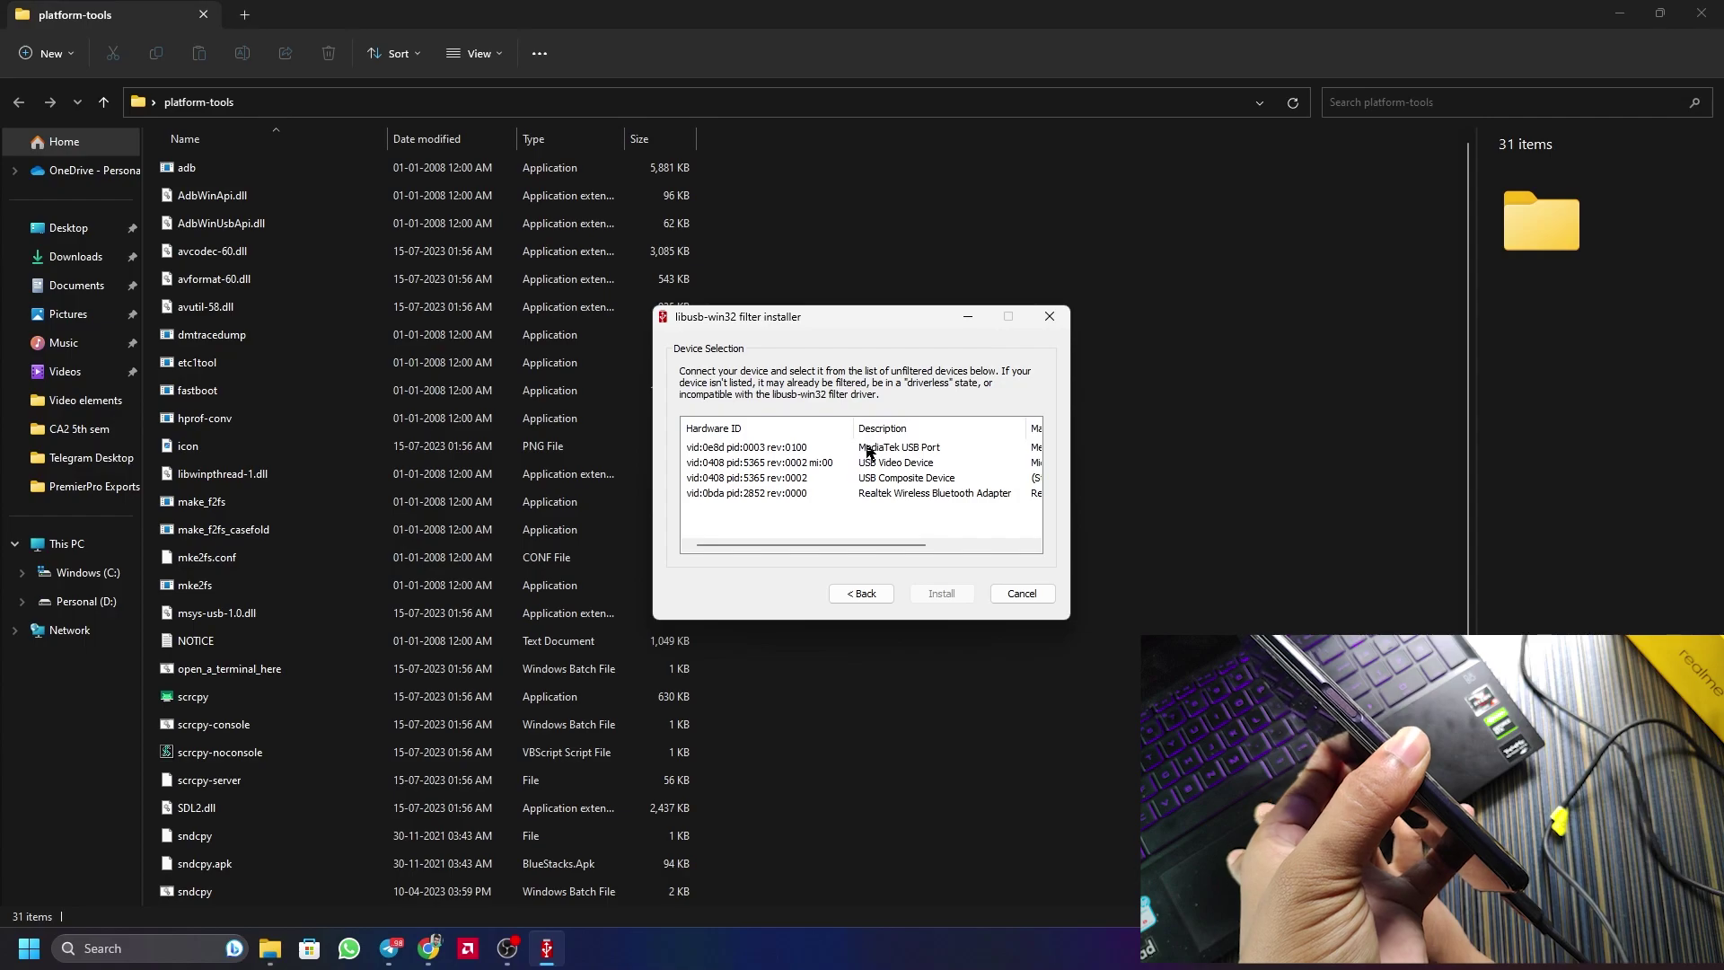
{"action": "left_click", "coordinate": [868, 448]}
{"action": "left_click", "coordinate": [942, 594]}
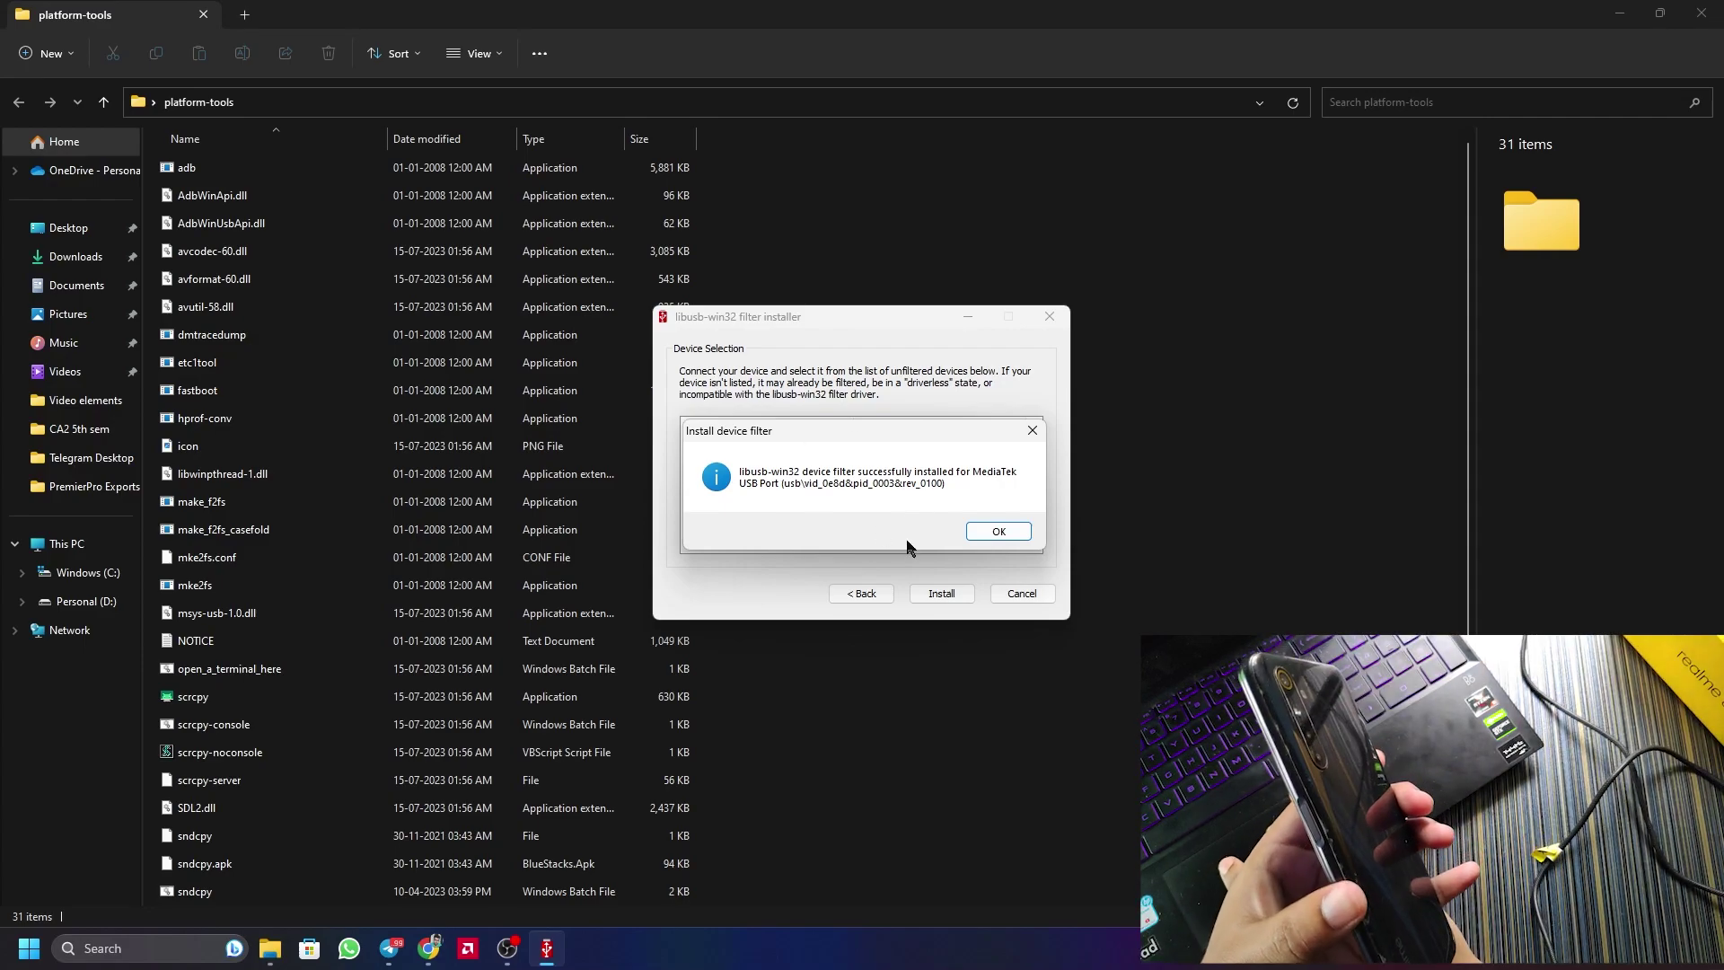
{"action": "left_click", "coordinate": [983, 535]}
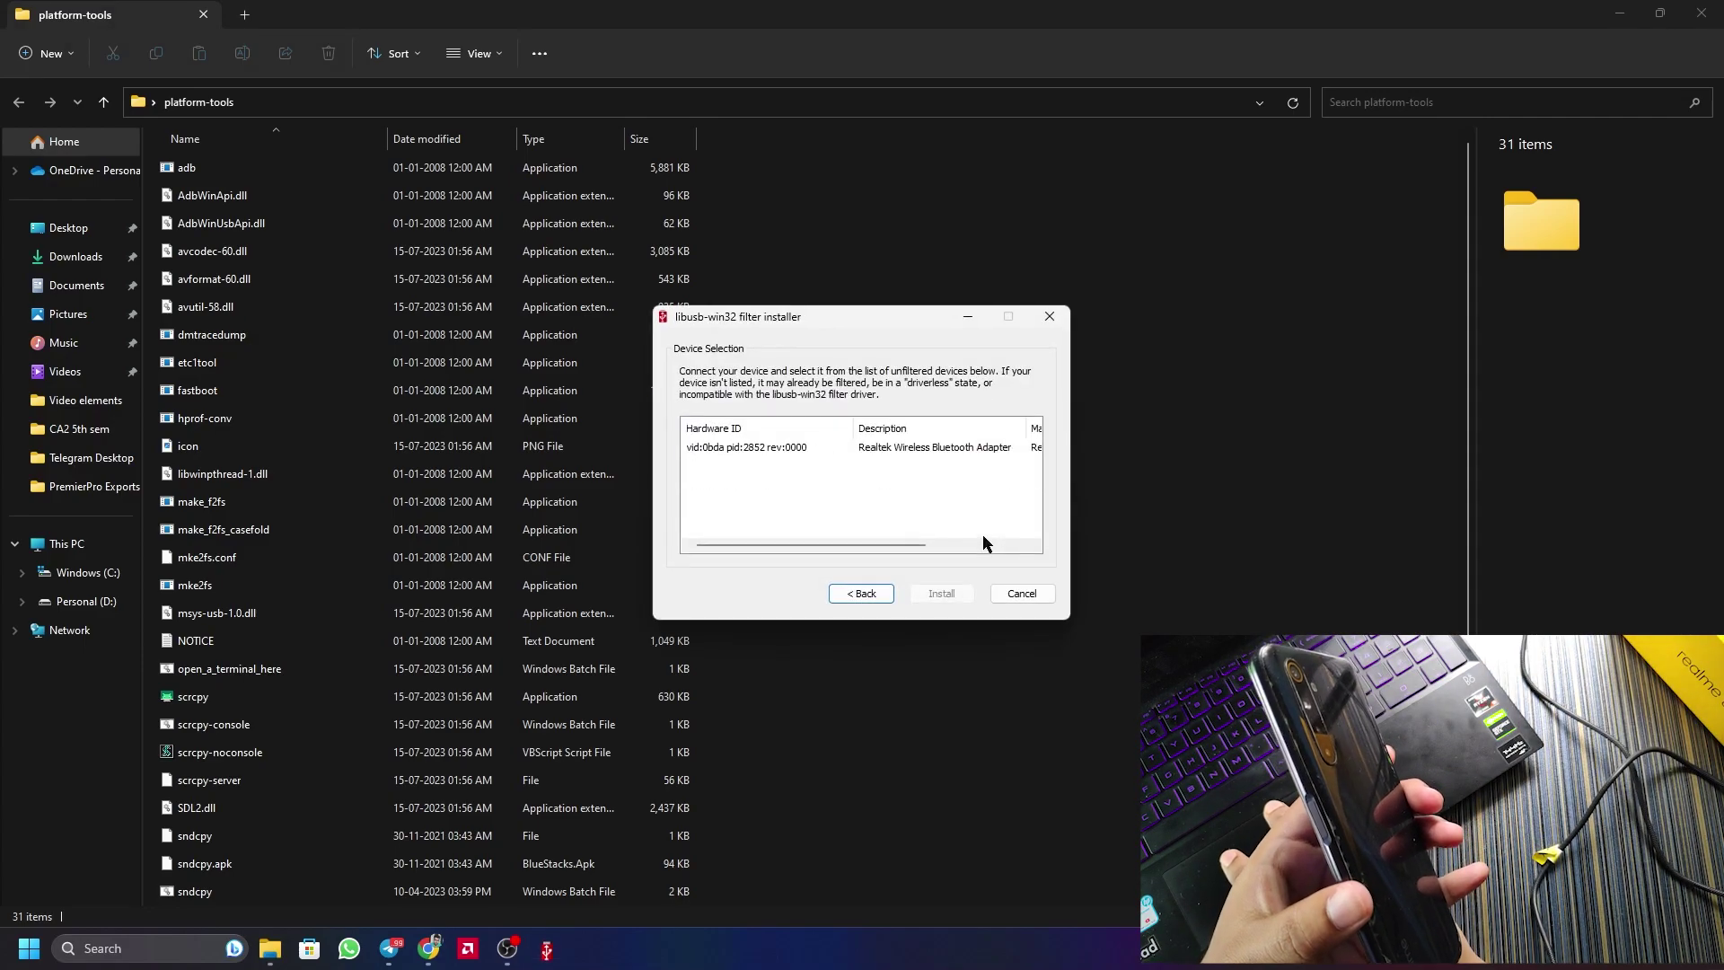
{"action": "left_click", "coordinate": [1008, 593]}
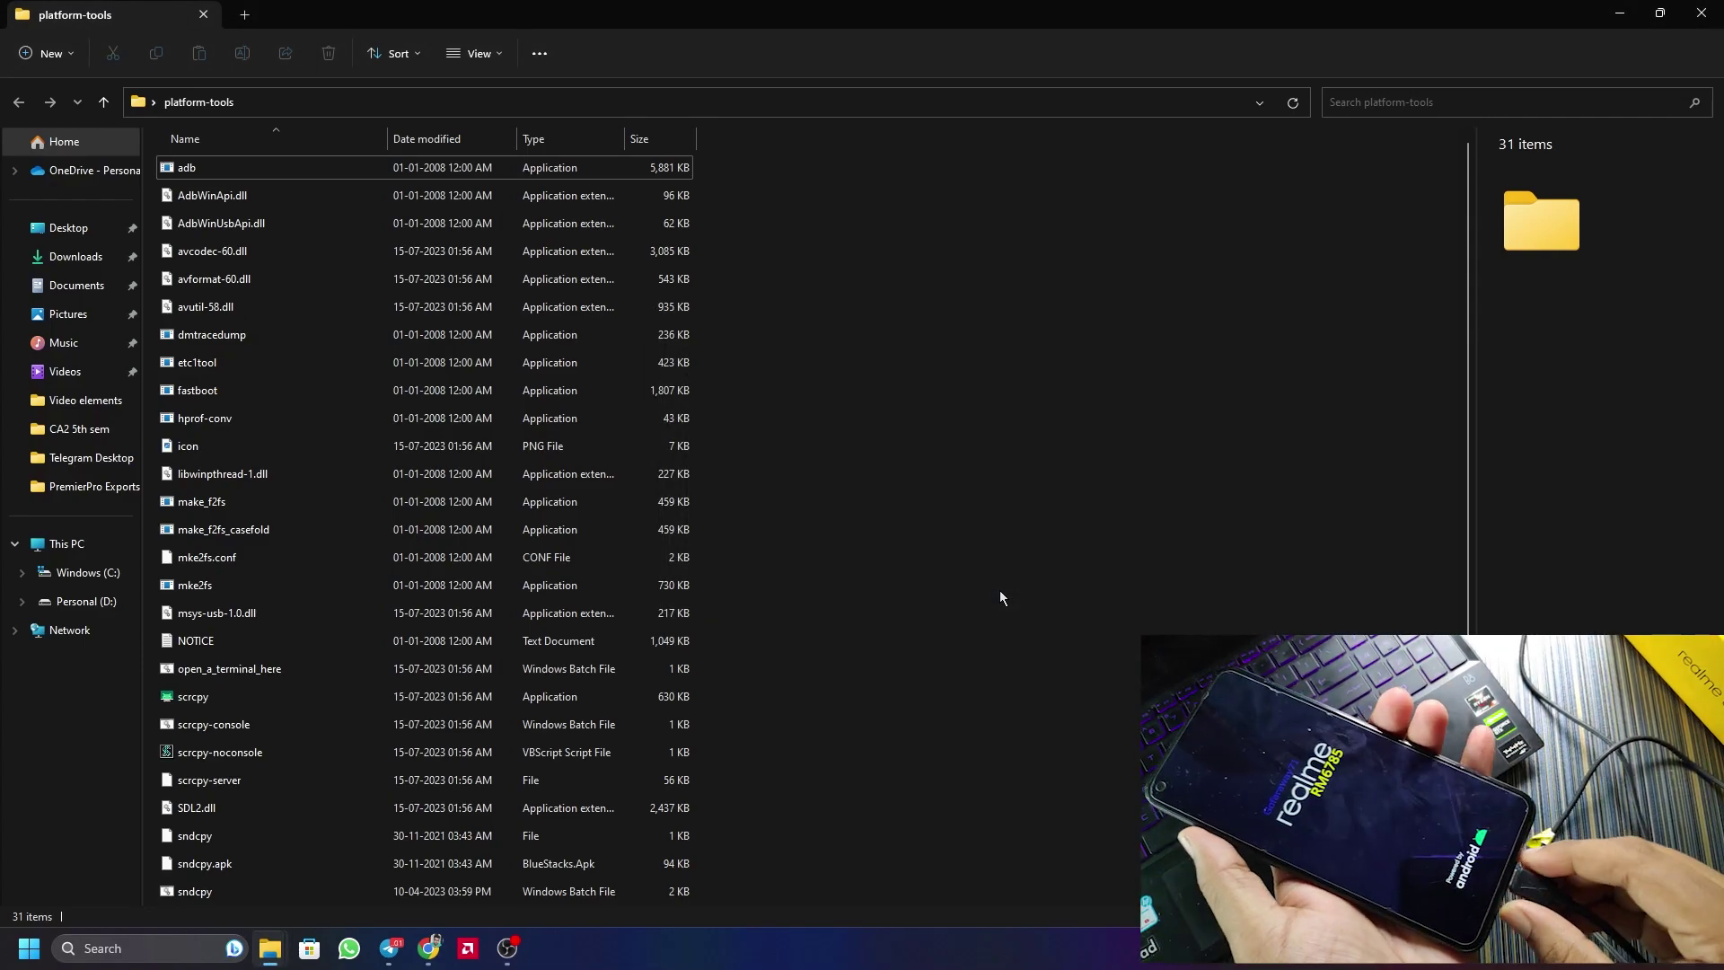